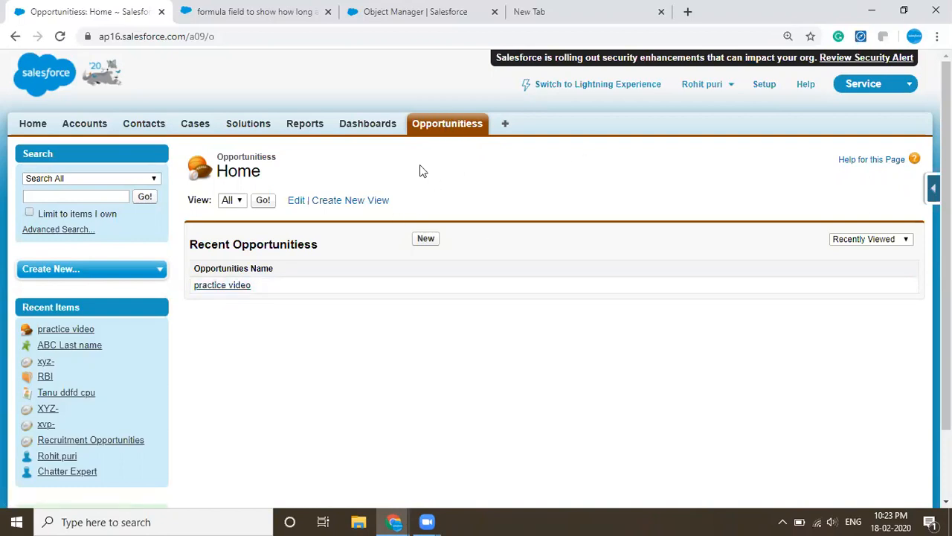
- Open the practice video record and examine its Stage picklist options and the Oppertunity historys related list
left_click(221, 287)
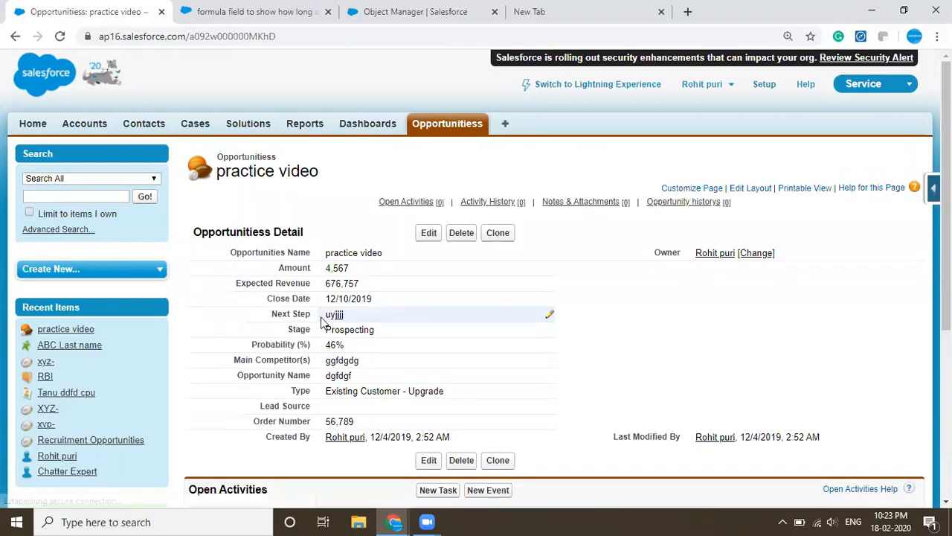
left_click_drag(288, 329, 318, 337)
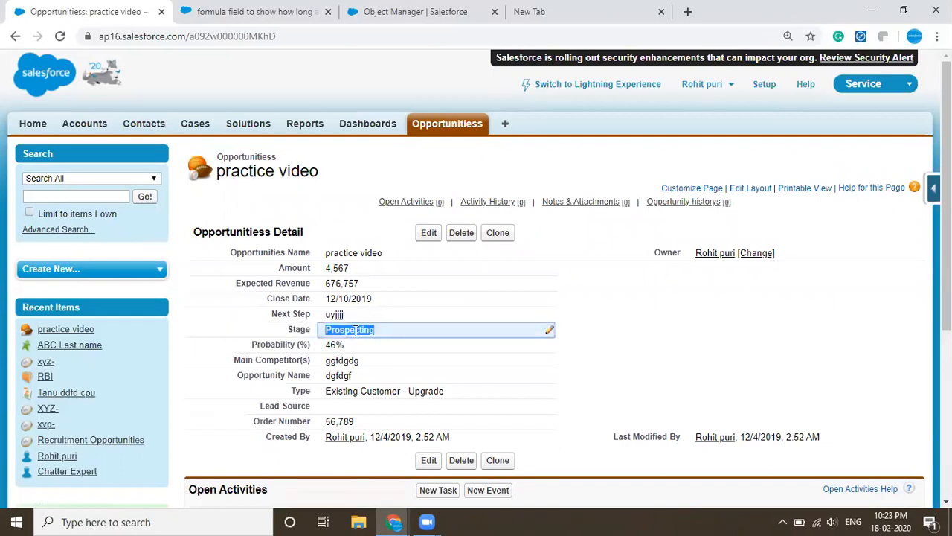
double_click(372, 331)
left_click(372, 331)
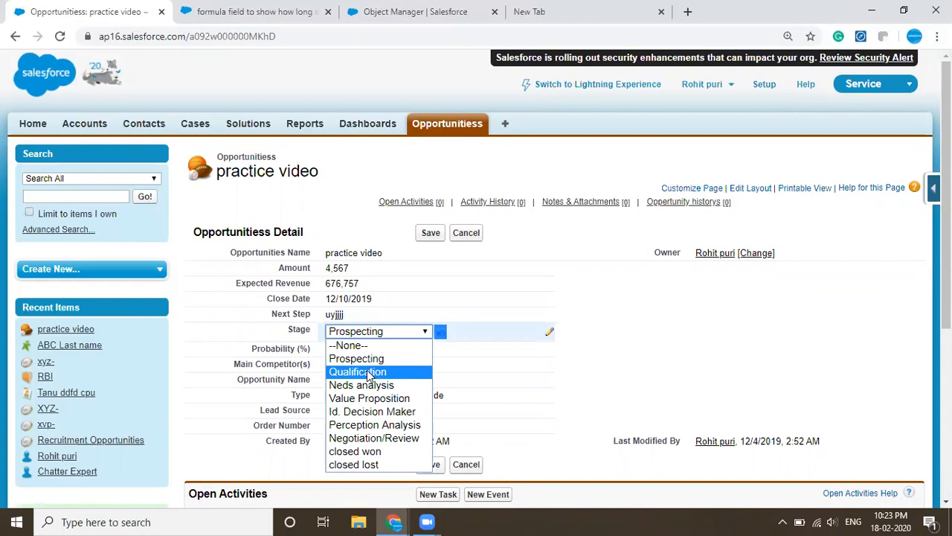
left_click(612, 383)
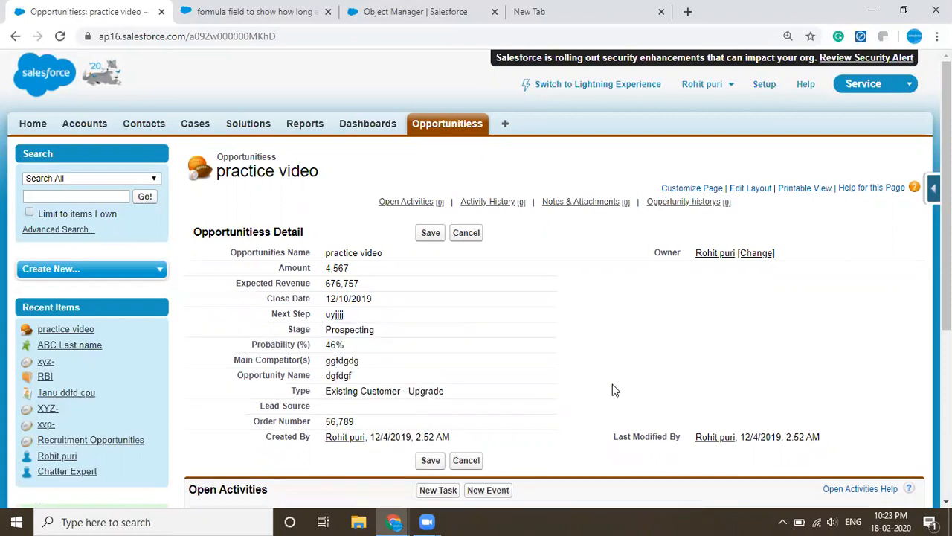
scroll(612, 384, "down", 5)
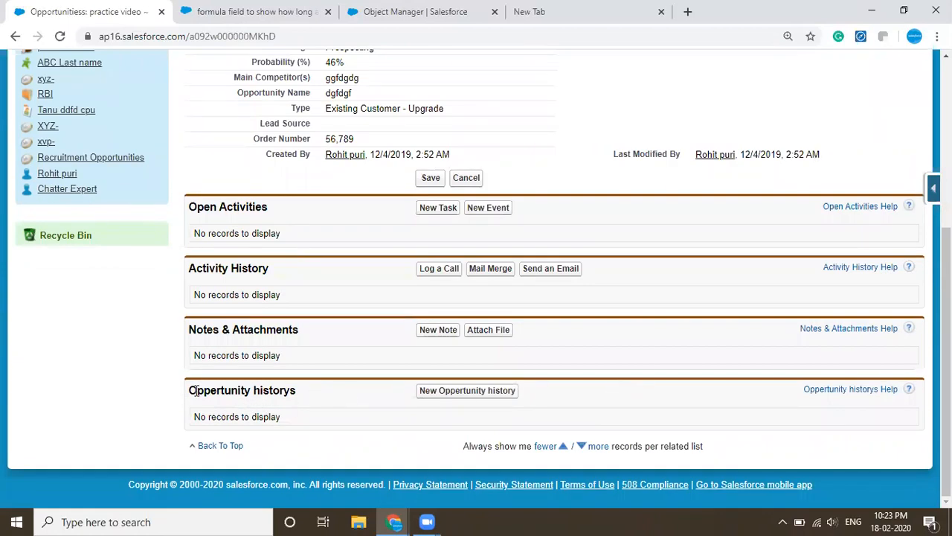
left_click_drag(197, 392, 290, 397)
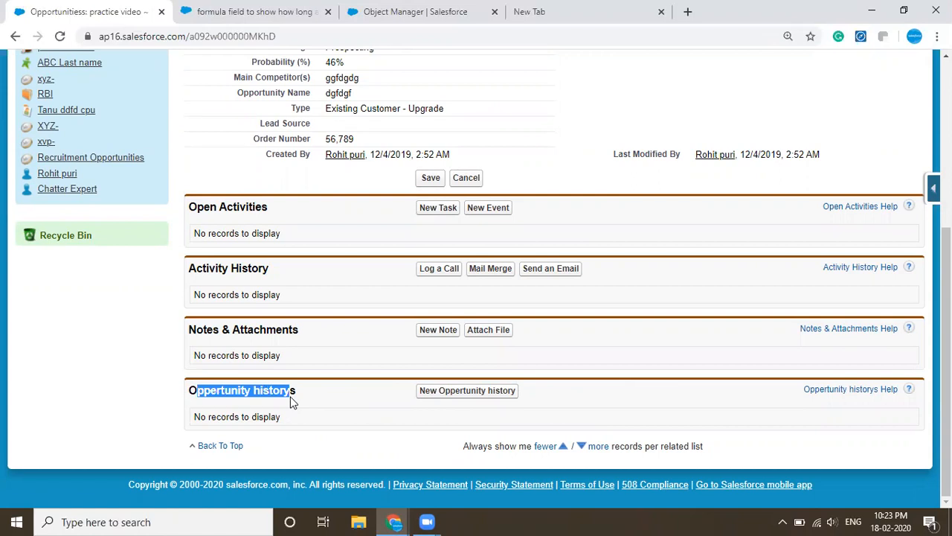
scroll(290, 401, "up", 5)
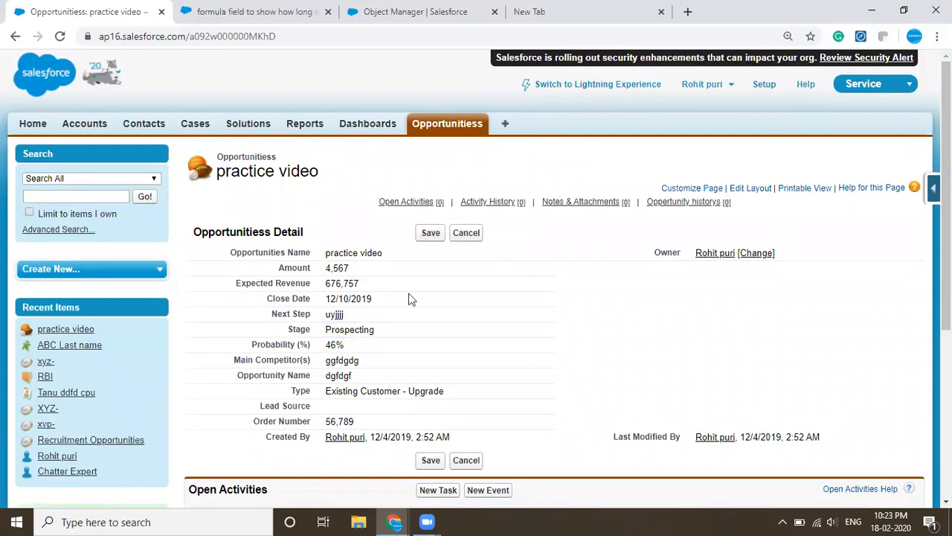
scroll(411, 299, "down", 4)
scroll(411, 300, "up", 4)
- Open the Oppertunity history custom object definition in Setup and review its custom fields and relationships
left_click(764, 86)
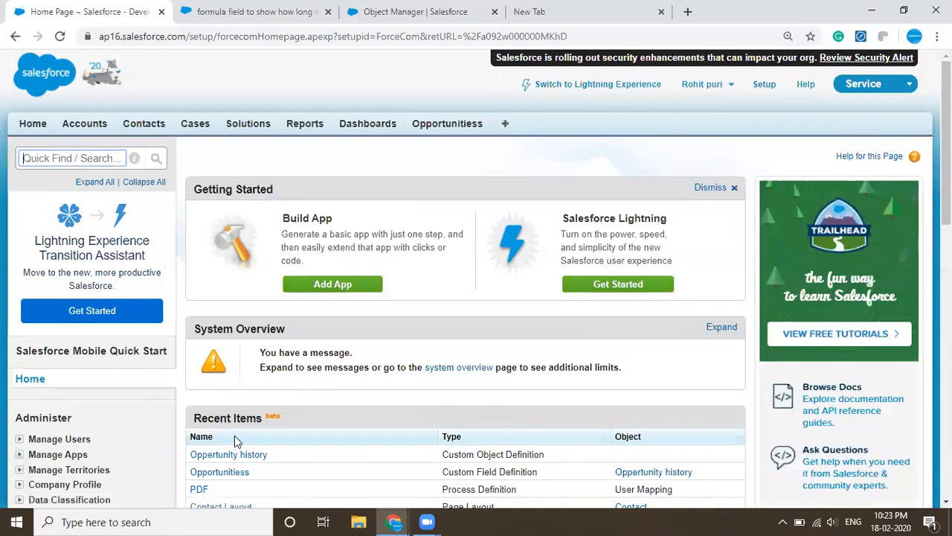
left_click(223, 456)
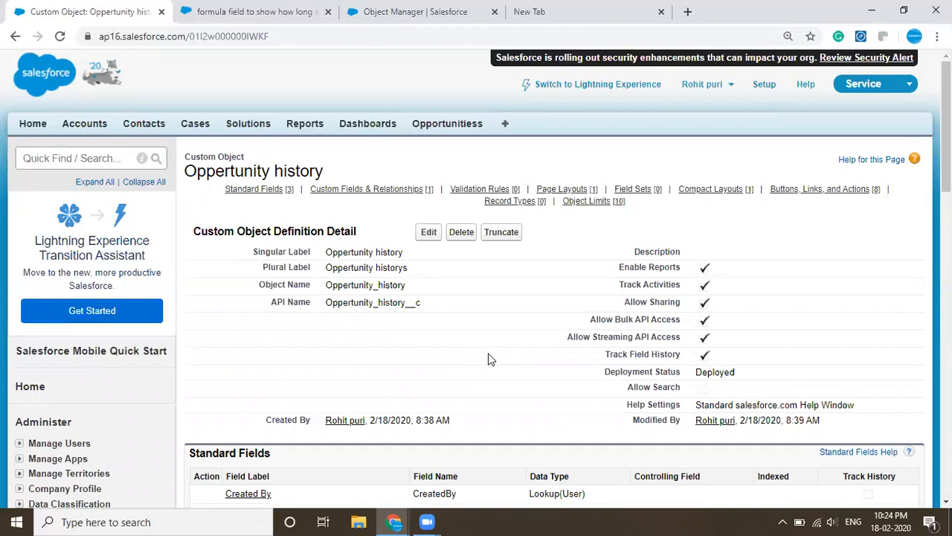
scroll(489, 360, "down", 3)
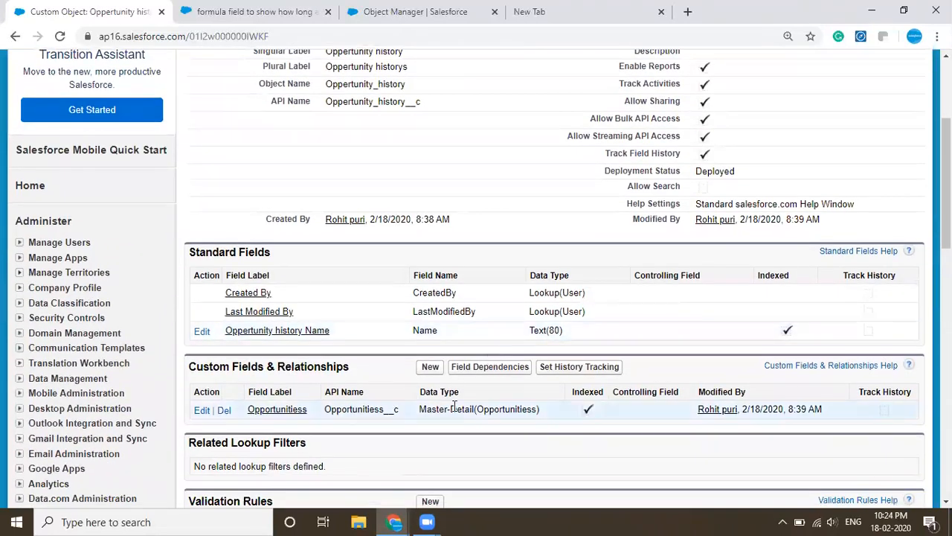
scroll(455, 405, "up", 3)
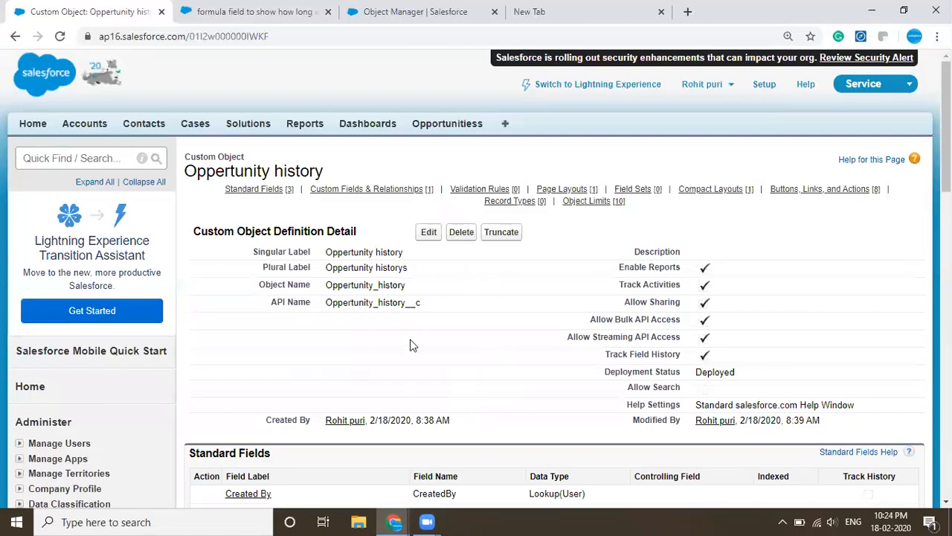
scroll(414, 345, "down", 15)
scroll(413, 346, "up", 6)
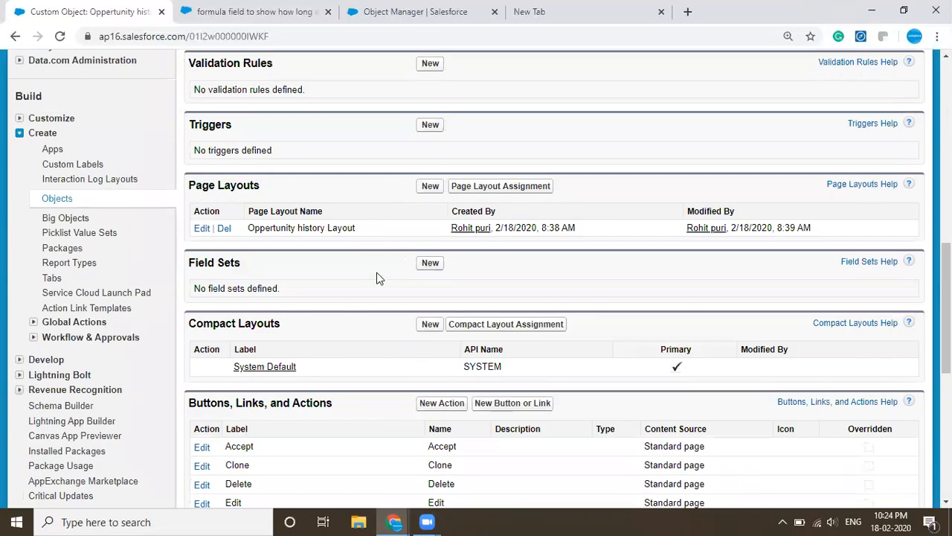
scroll(376, 278, "up", 1)
scroll(377, 278, "up", 4)
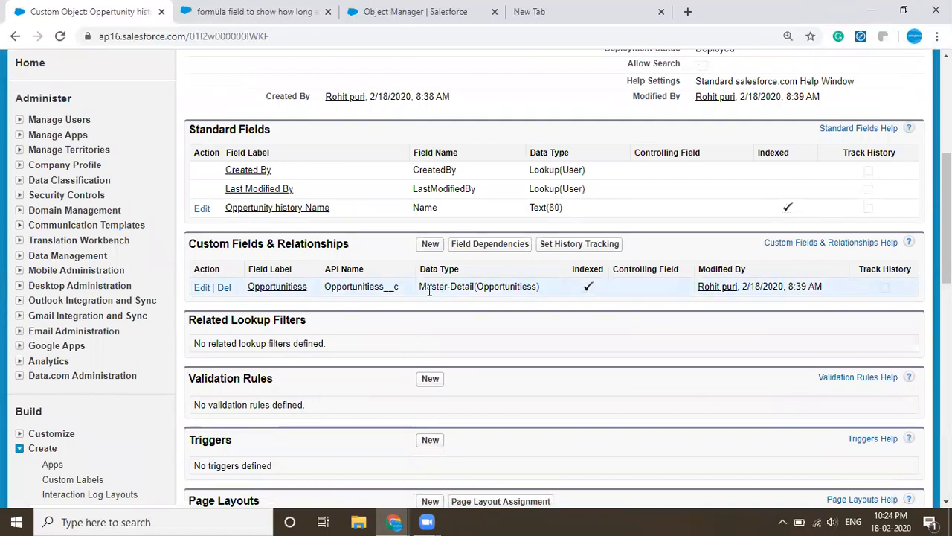
- Start a new custom field on the Oppertunity history object with Picklist as its data type
left_click(429, 245)
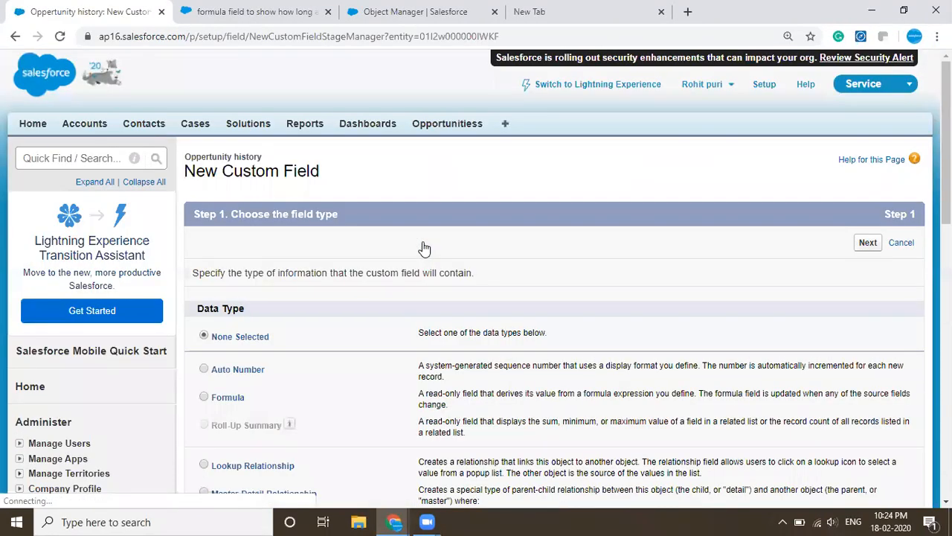
scroll(424, 247, "down", 3)
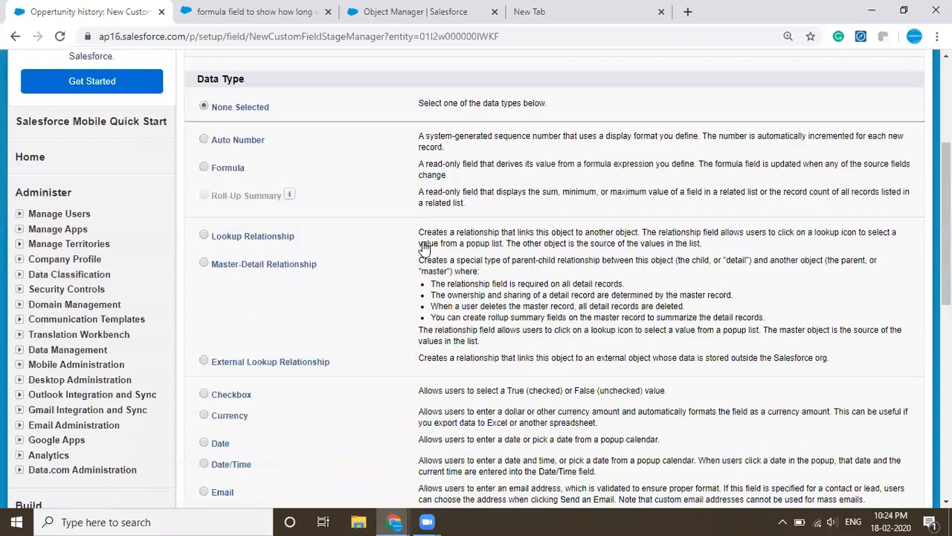
scroll(316, 366, "down", 3)
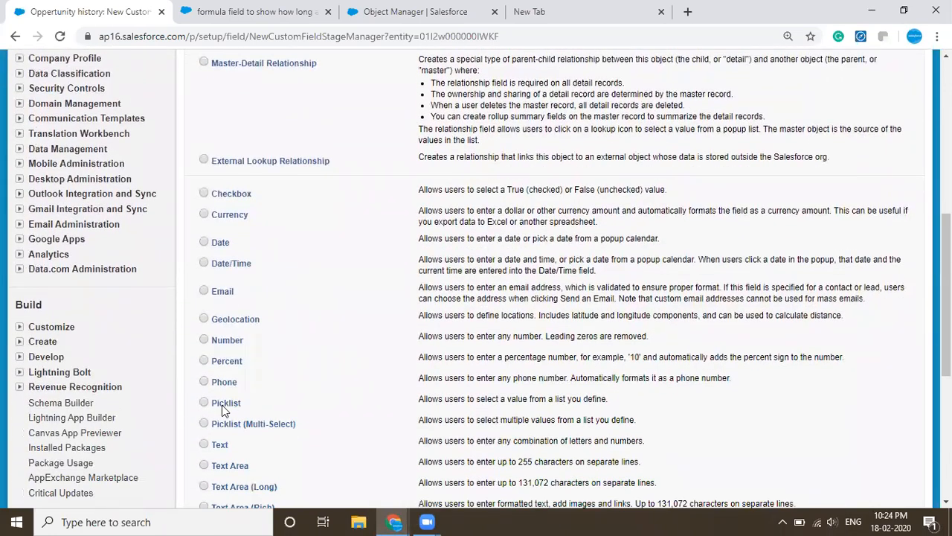
scroll(895, 156, "up", 6)
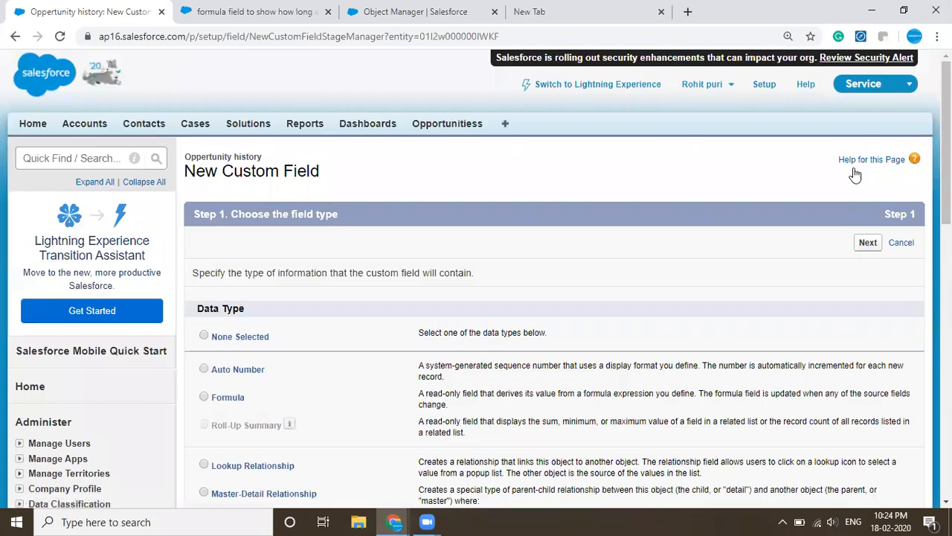
left_click(863, 250)
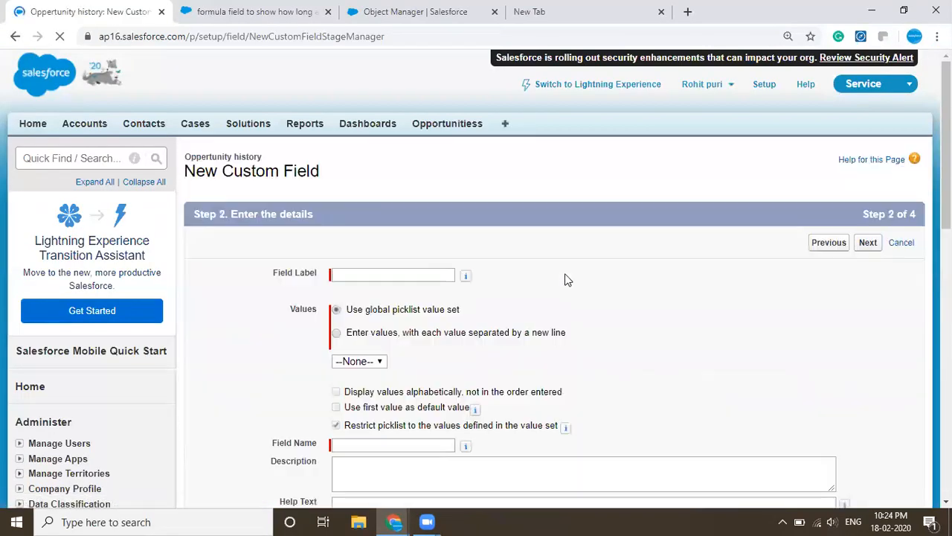
- Label the new picklist field Stage change and have its field name filled in as Stage_change
left_click(432, 276)
type("S")
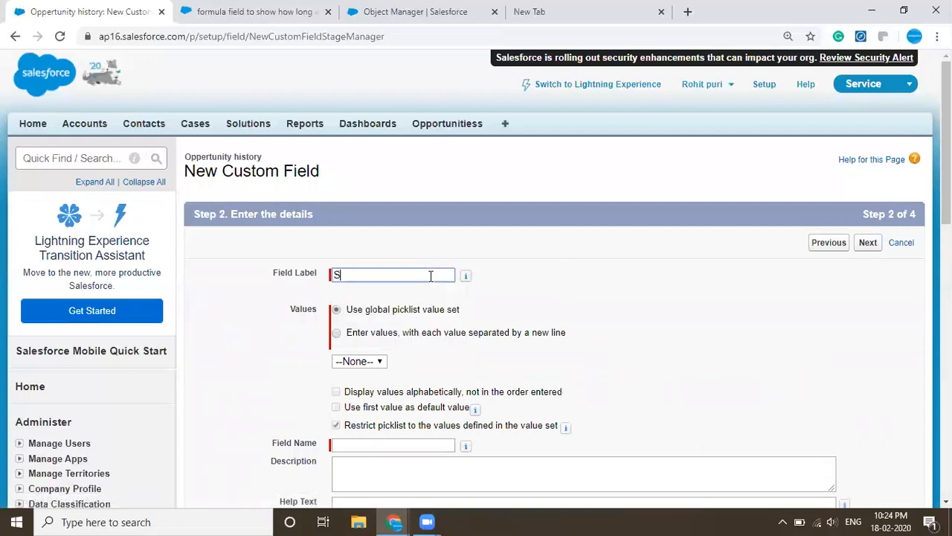
type("tage change")
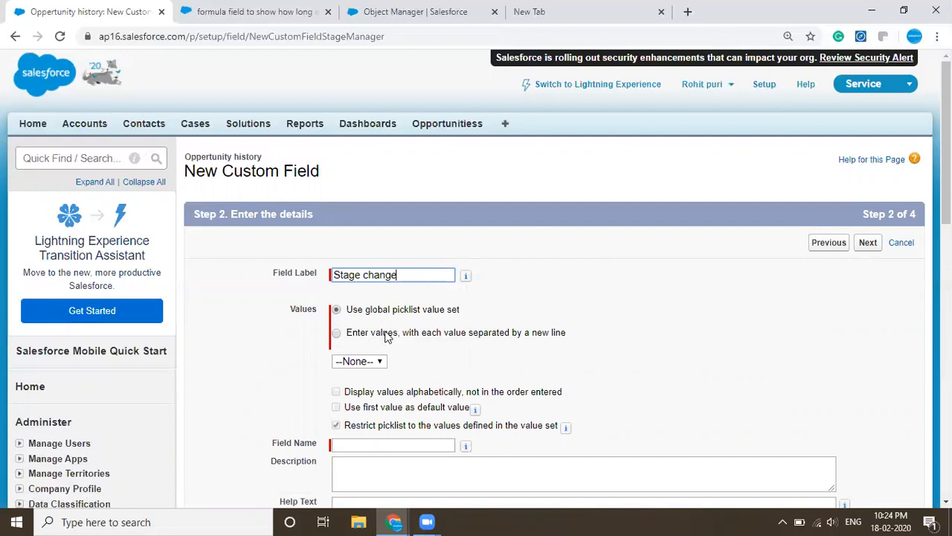
scroll(385, 336, "down", 2)
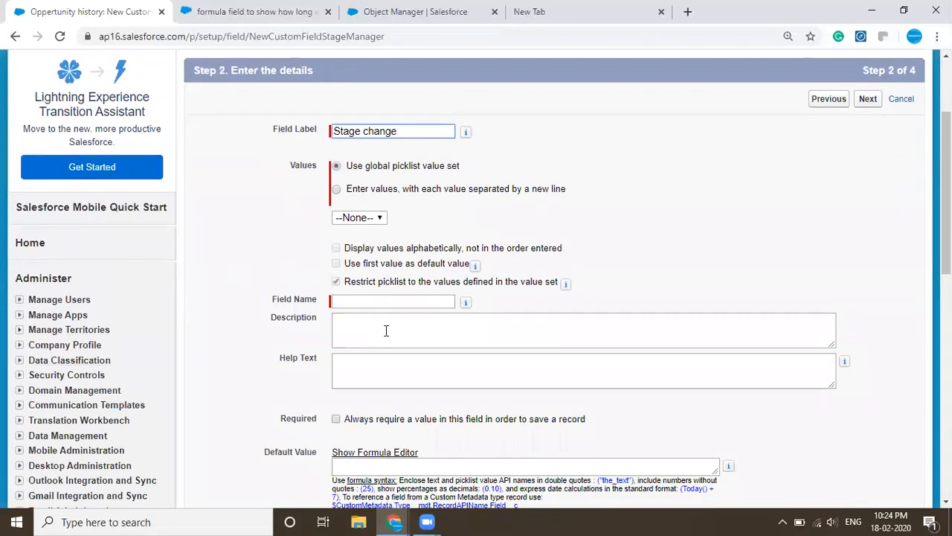
left_click(388, 302)
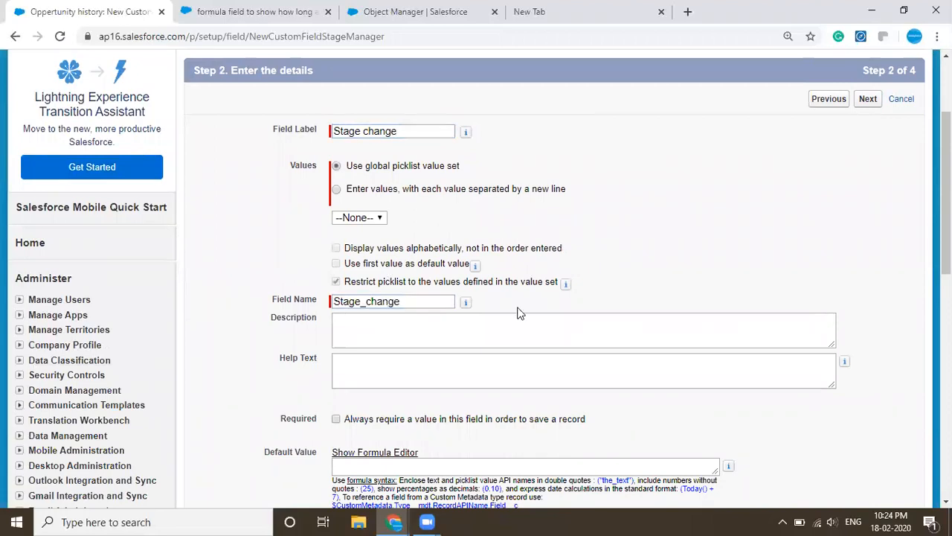
- Try to continue without a global value set, and switch the picklist to entering values separated by a new line
scroll(518, 312, "down", 1)
scroll(519, 313, "down", 2)
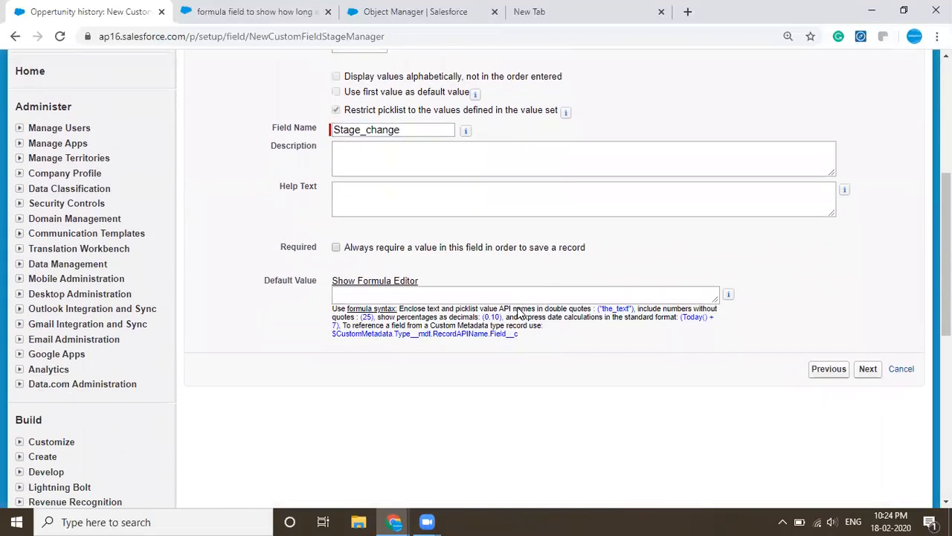
left_click(867, 370)
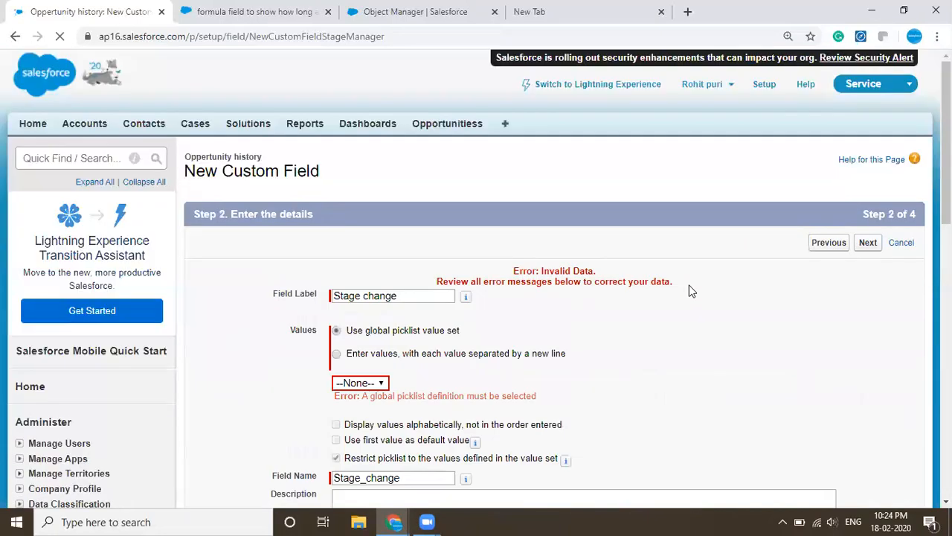
left_click(383, 383)
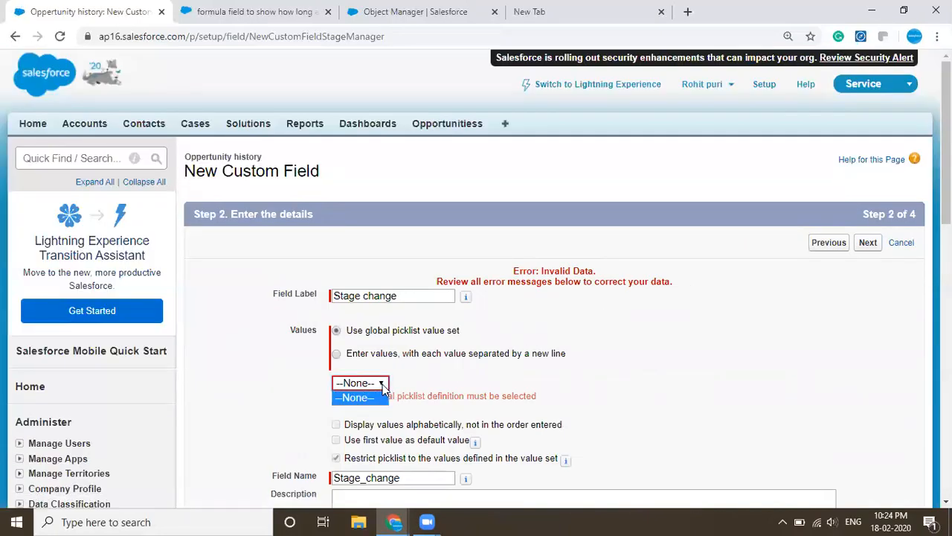
left_click(436, 354)
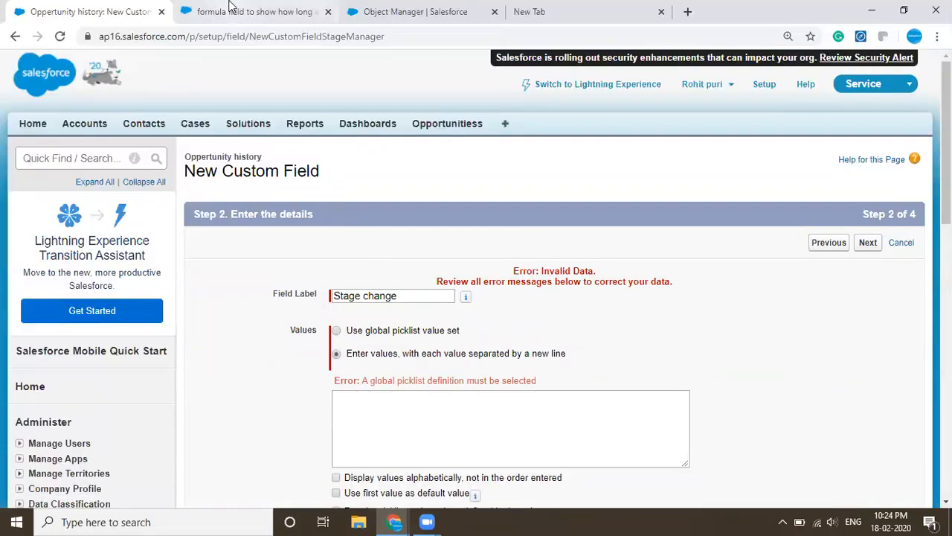
- Duplicate the browser tab with the field setup and open the practice video record from Opportunitiess in the copy
left_click(230, 9)
left_click(107, 7)
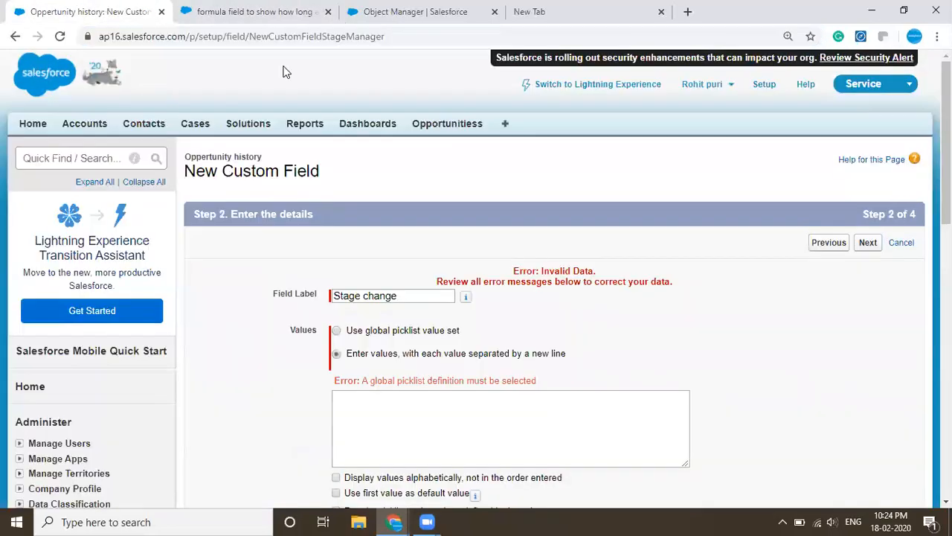
right_click(110, 6)
left_click(144, 53)
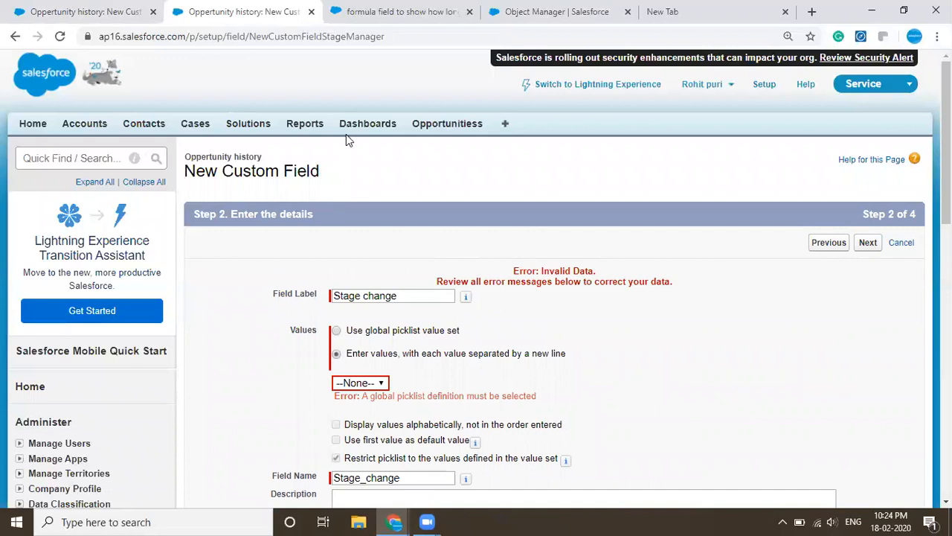
left_click(441, 126)
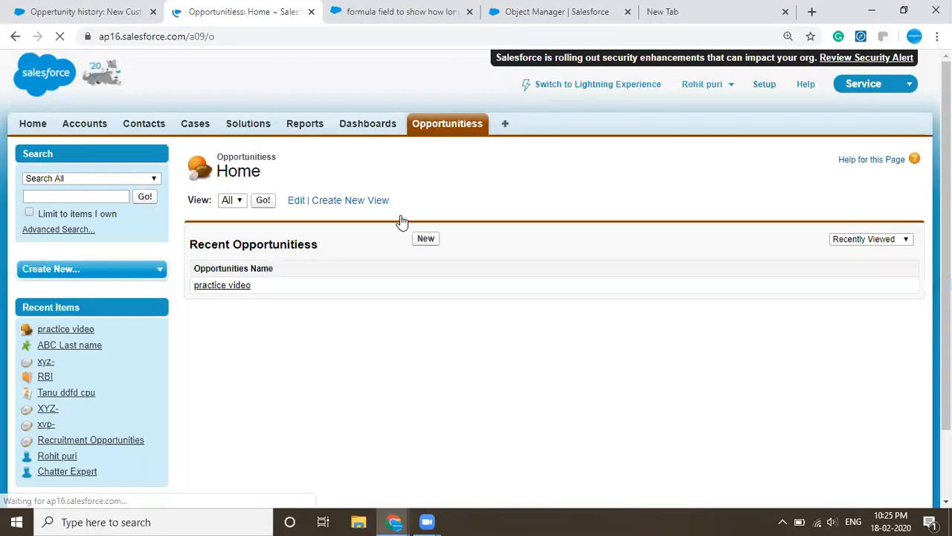
left_click(223, 287)
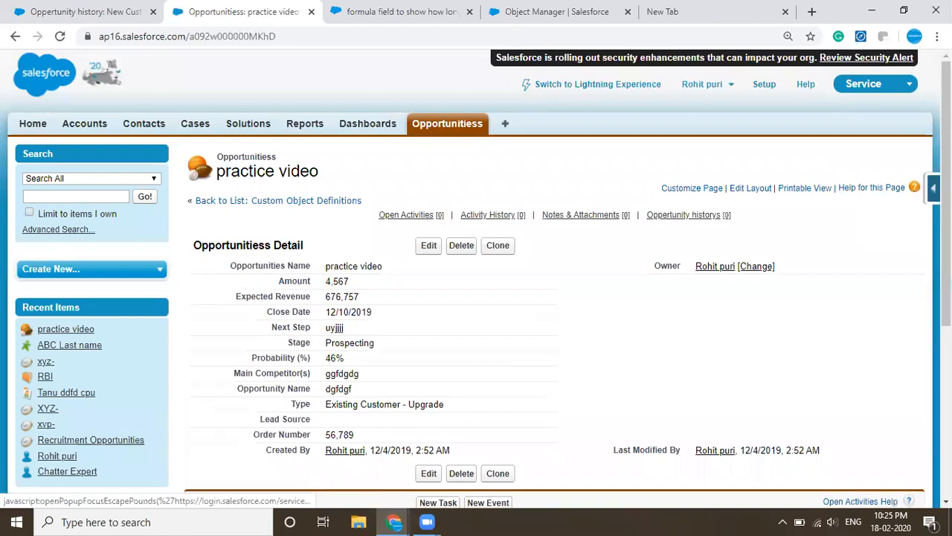
- Open the Opportunitiess object definition from the record and bring up the Stage custom field's list of picklist values
left_click(933, 189)
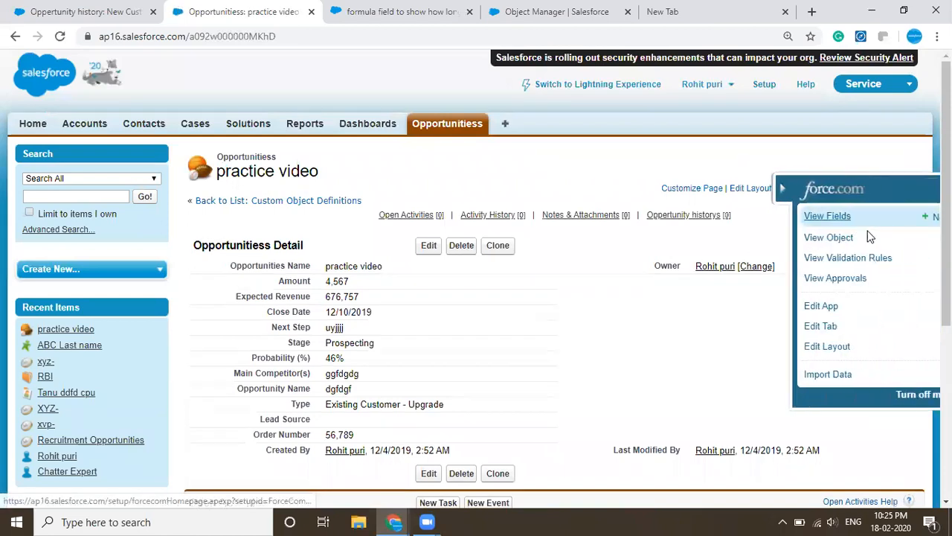
left_click(817, 236)
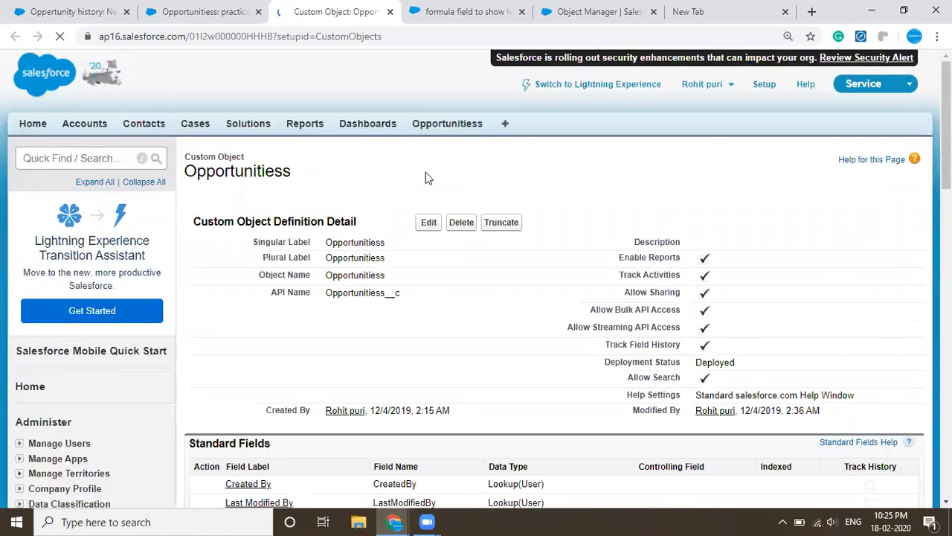
scroll(382, 278, "down", 7)
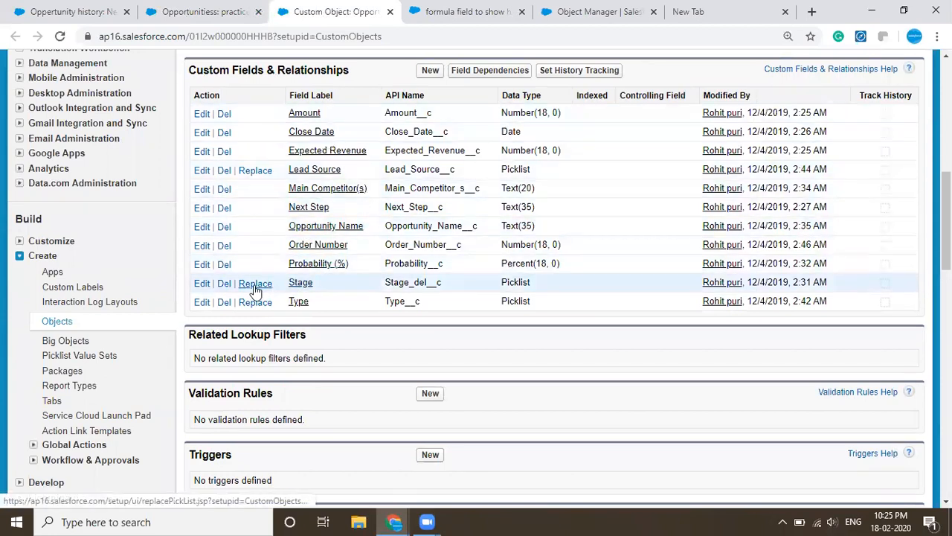
left_click(298, 286)
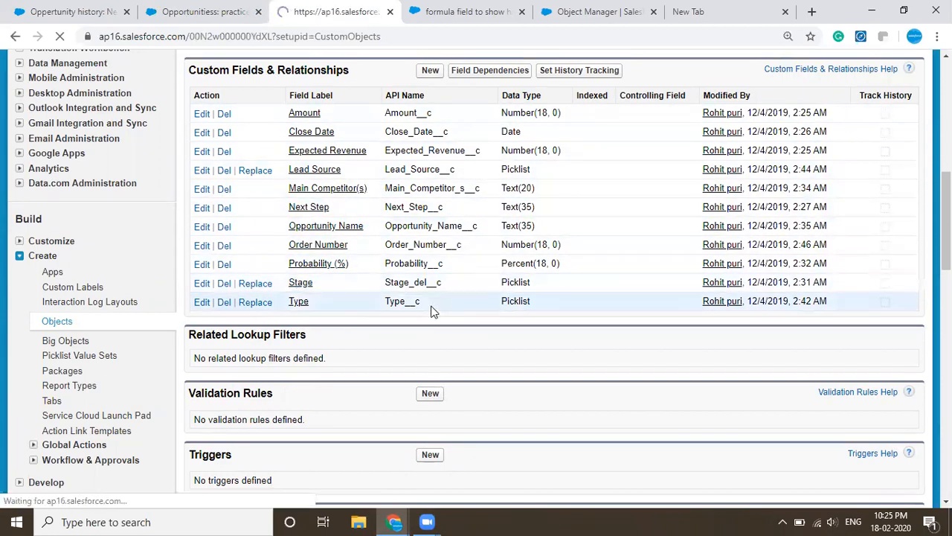
scroll(434, 311, "down", 6)
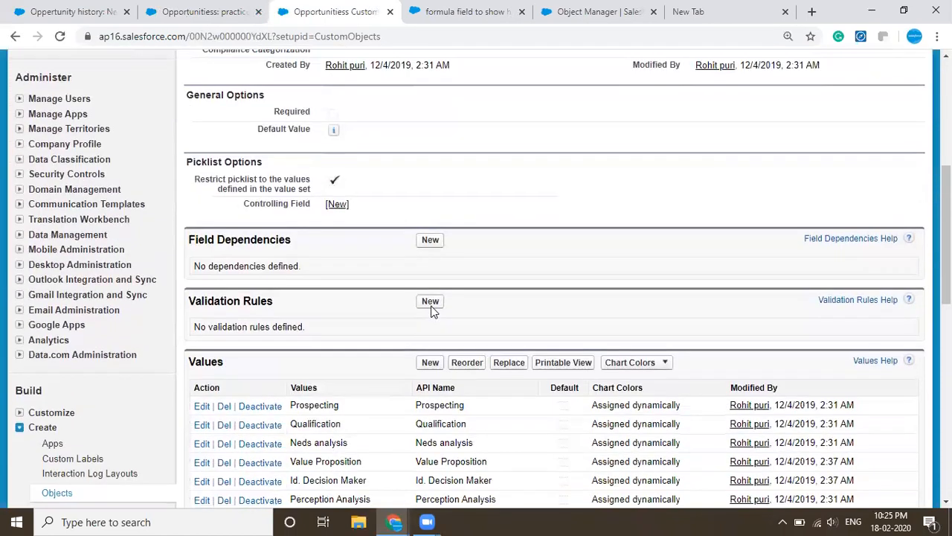
- Copy all Stage picklist values from their printable view into the Stage change field's value list and continue to field-level security
left_click(560, 248)
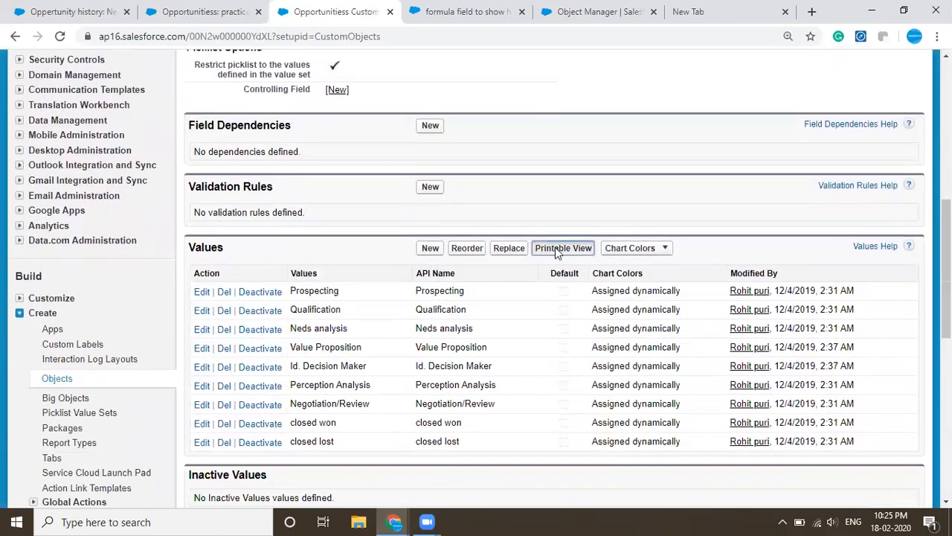
left_click_drag(239, 320, 289, 428)
key("ctrl+c")
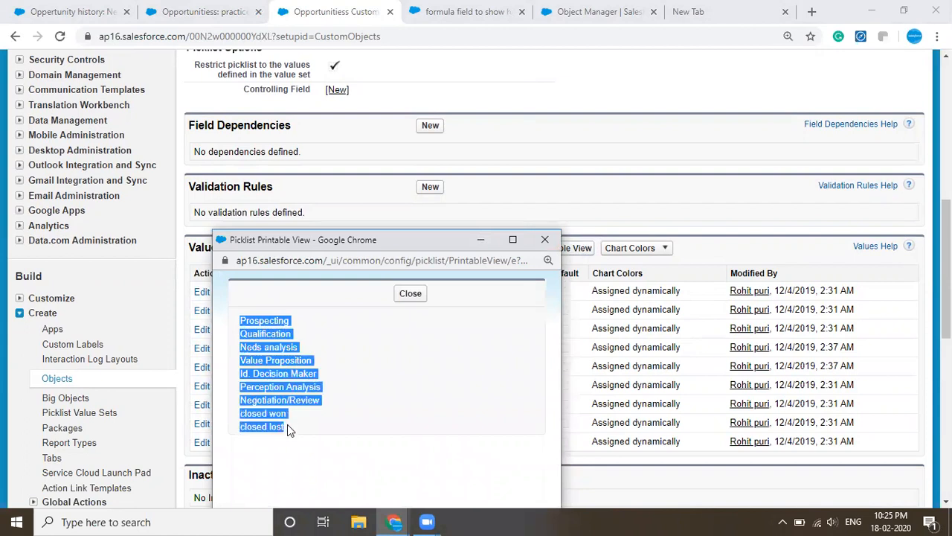
left_click(15, 11)
left_click(388, 410)
key("ctrl+v")
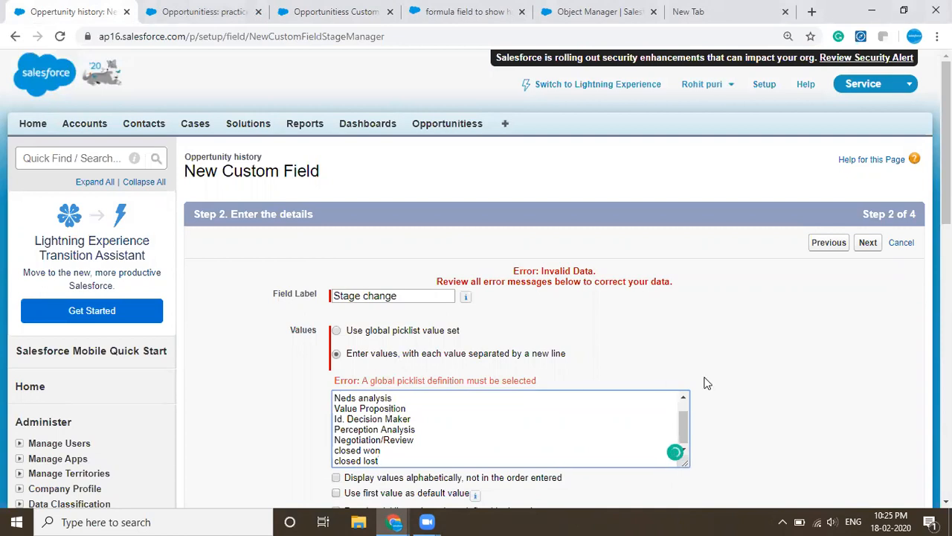
scroll(706, 383, "down", 2)
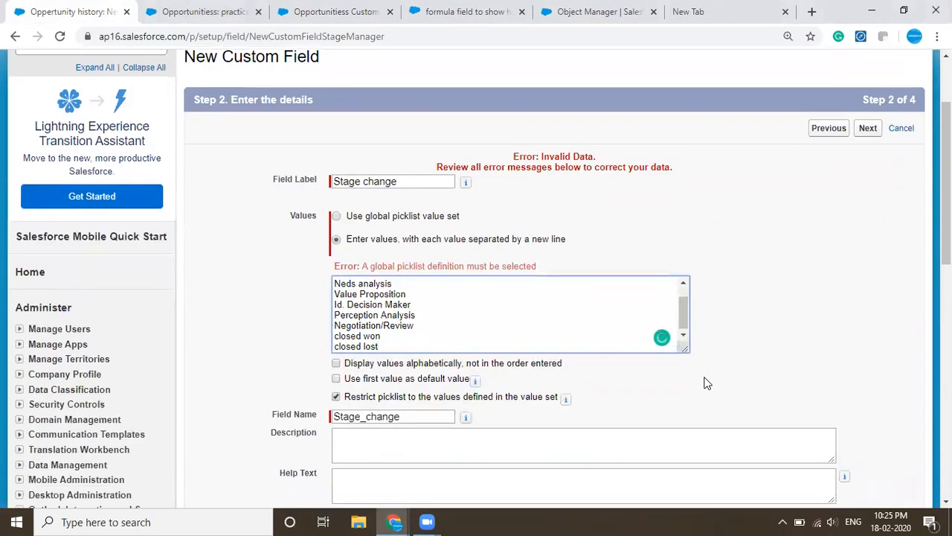
scroll(707, 383, "down", 4)
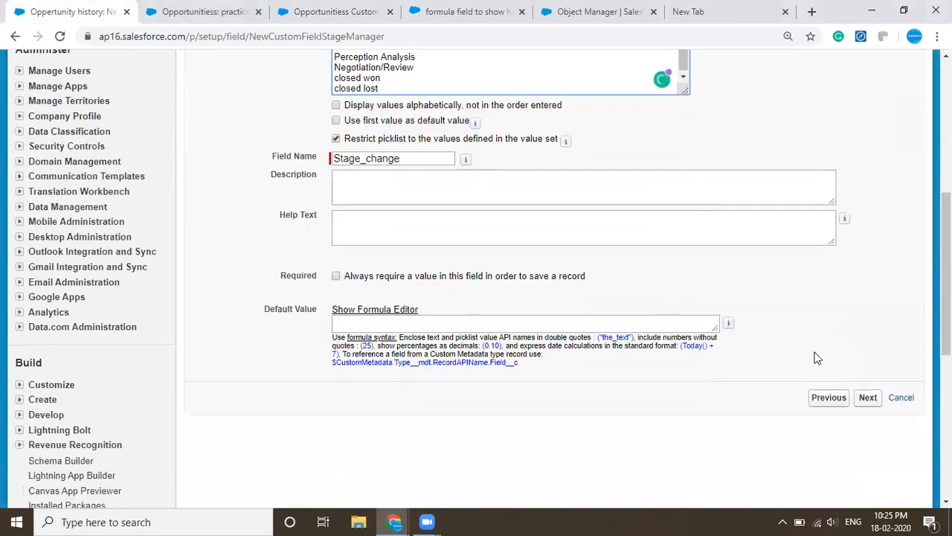
left_click(868, 397)
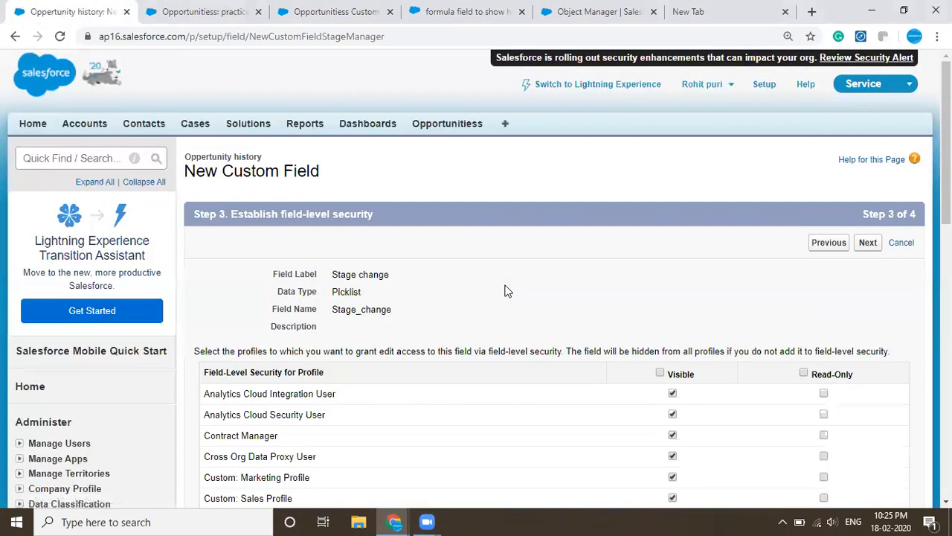
- Make the Stage change field visible to all profiles, keep it on the Oppertunity history Layout, and save it
scroll(505, 291, "down", 2)
left_click(660, 229)
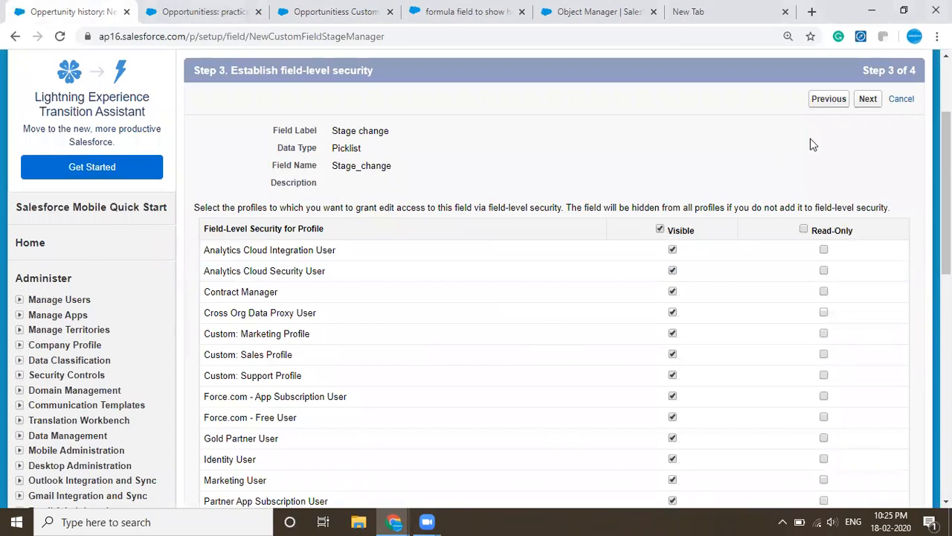
left_click(868, 98)
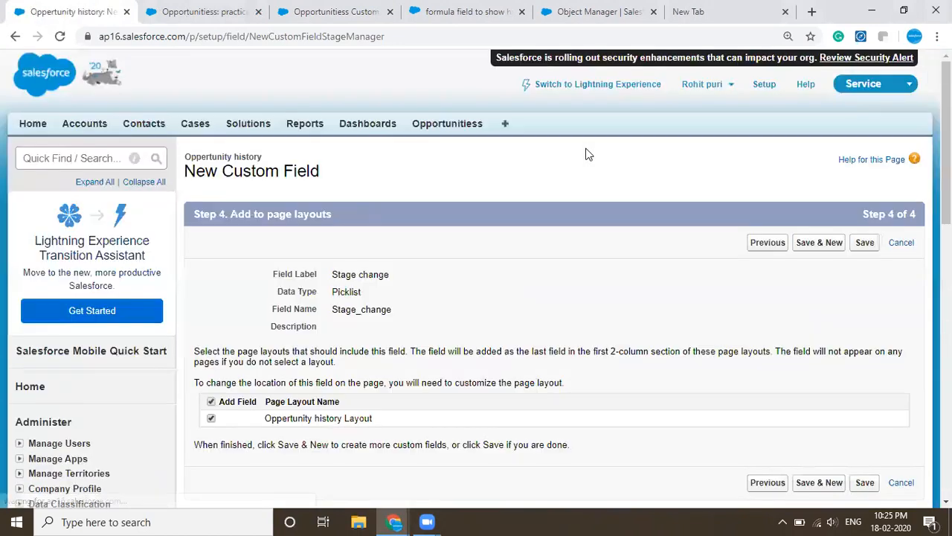
scroll(587, 154, "down", 1)
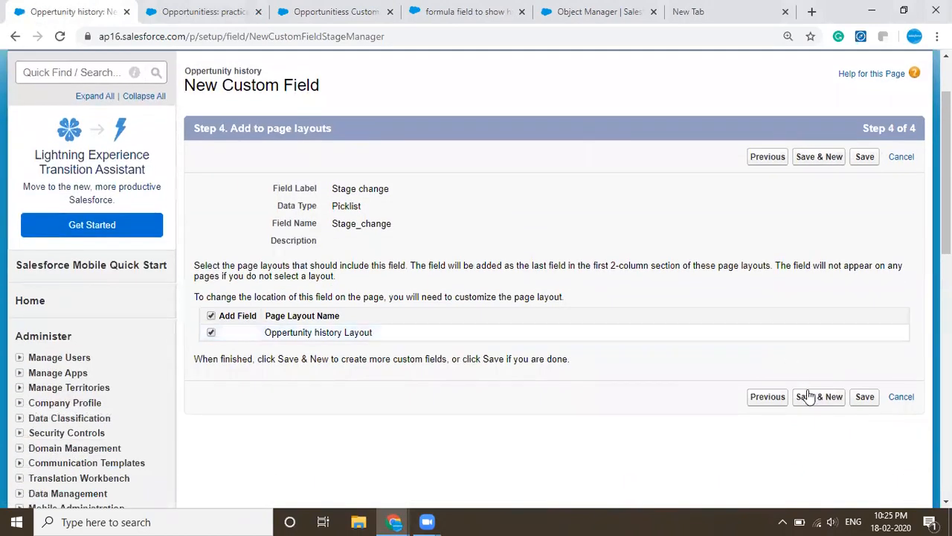
left_click(867, 400)
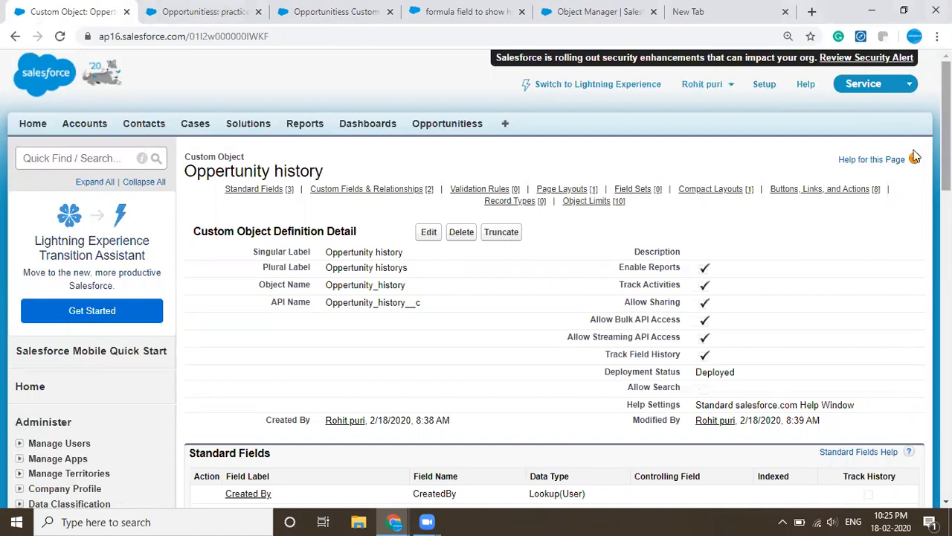
- Look through the list of all tabs for an Oppertunity history tab
left_click(506, 124)
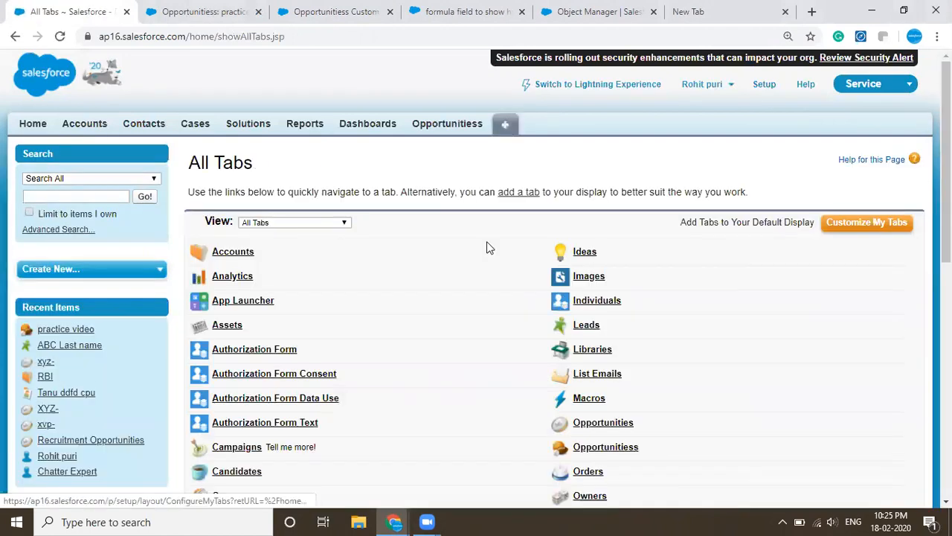
scroll(489, 247, "down", 5)
scroll(488, 248, "down", 3)
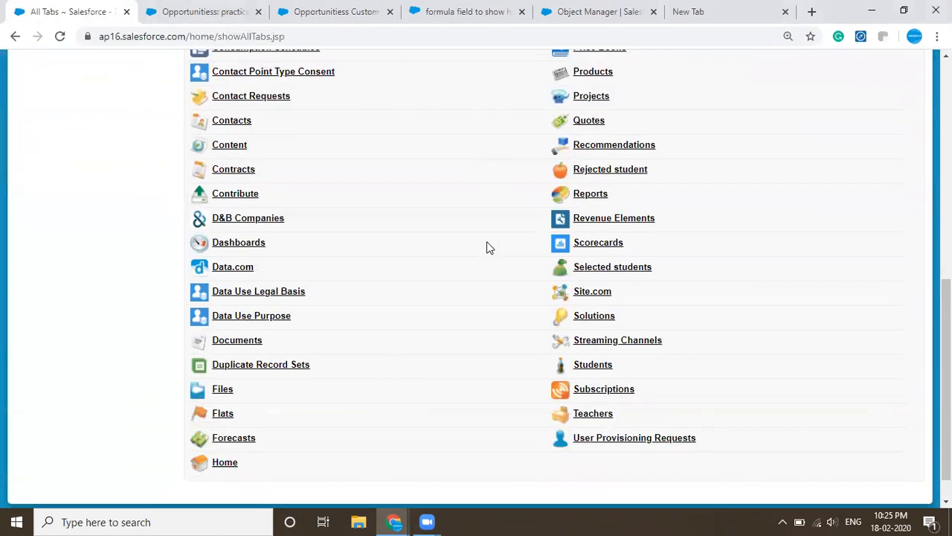
scroll(487, 241, "up", 2)
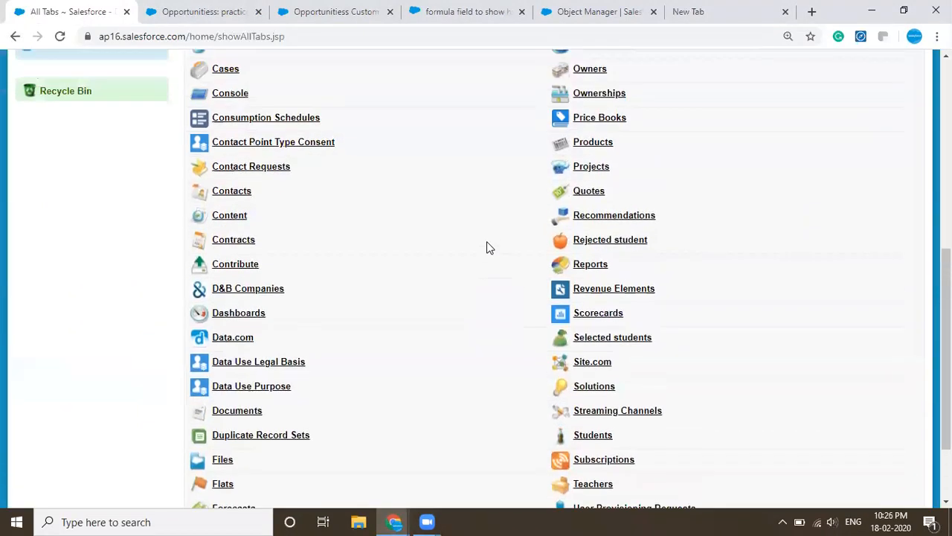
scroll(488, 242, "up", 2)
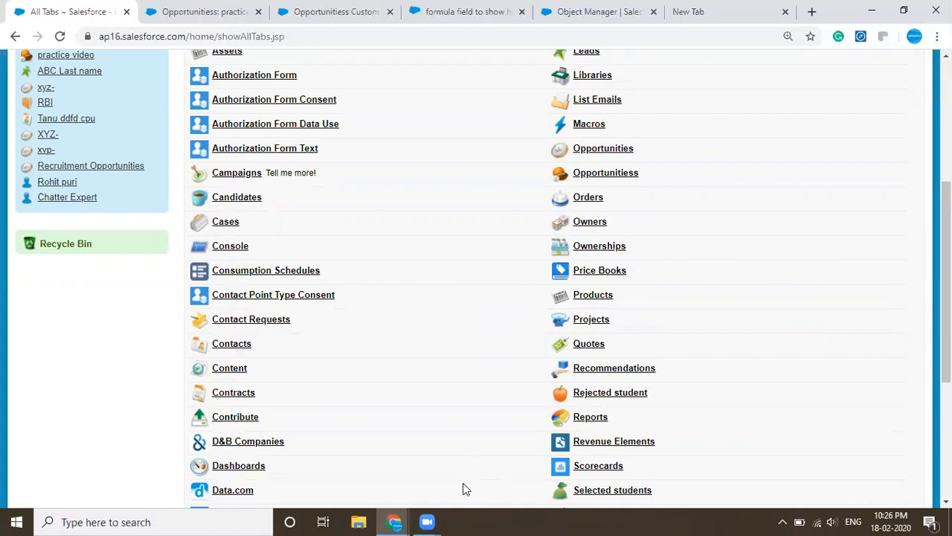
scroll(437, 447, "up", 4)
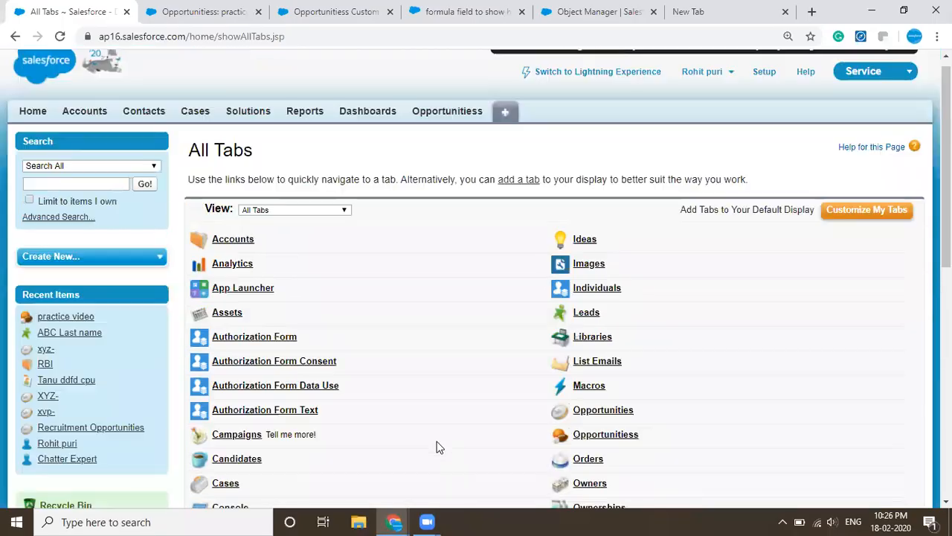
scroll(438, 448, "down", 6)
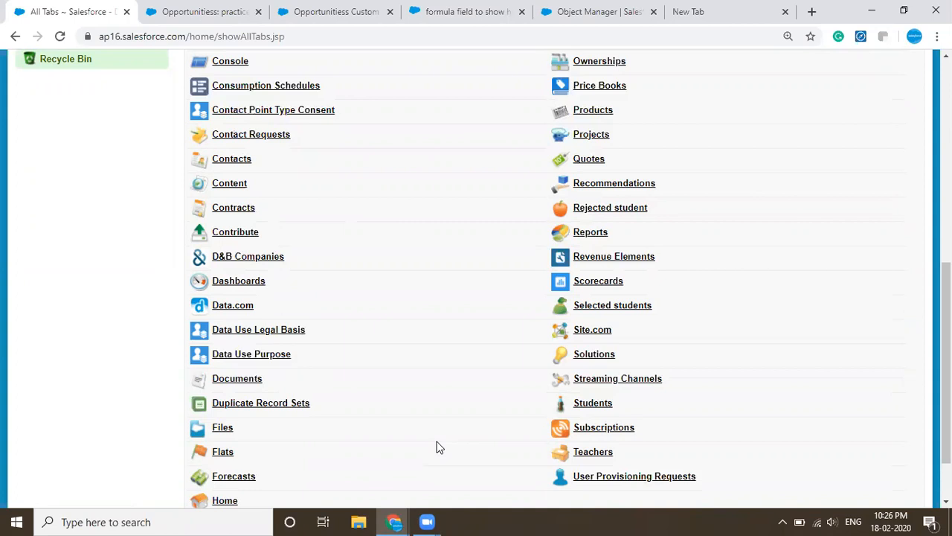
scroll(438, 447, "up", 5)
scroll(437, 447, "up", 2)
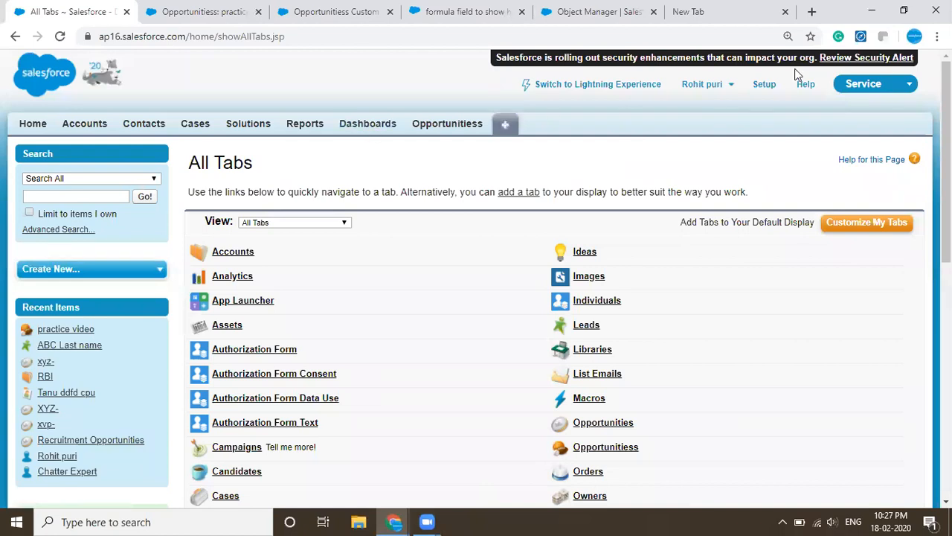
- Find the custom tabs page in Setup by searching for "tab" and start a new custom object tab
left_click(765, 87)
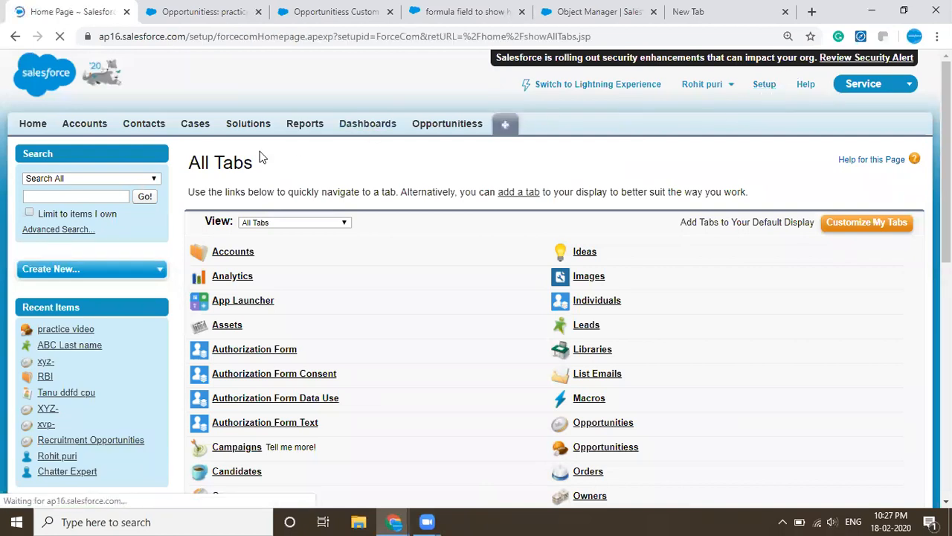
left_click(106, 156)
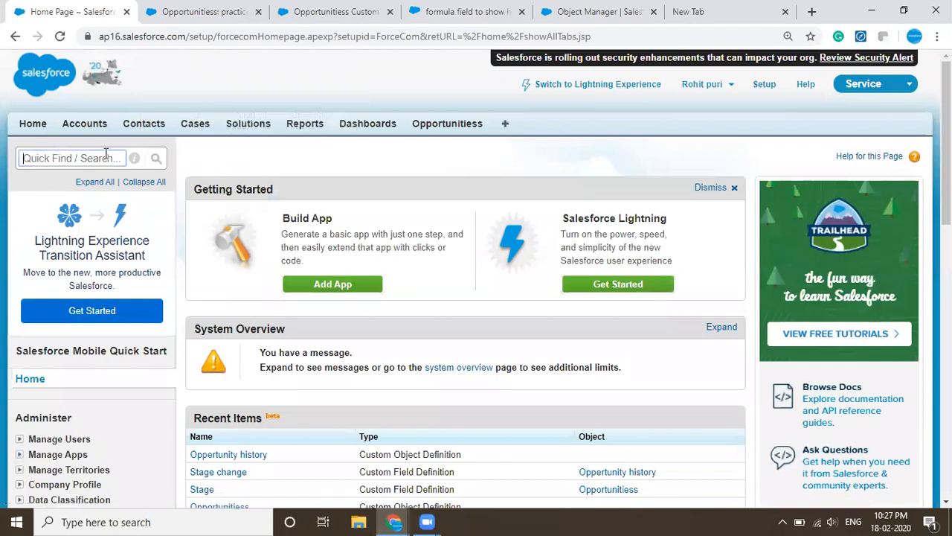
type("tab")
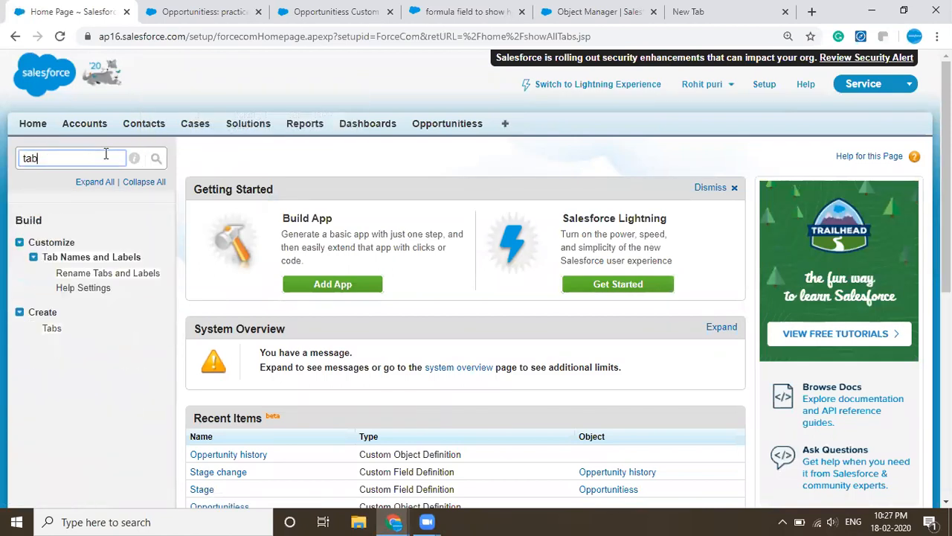
left_click(51, 328)
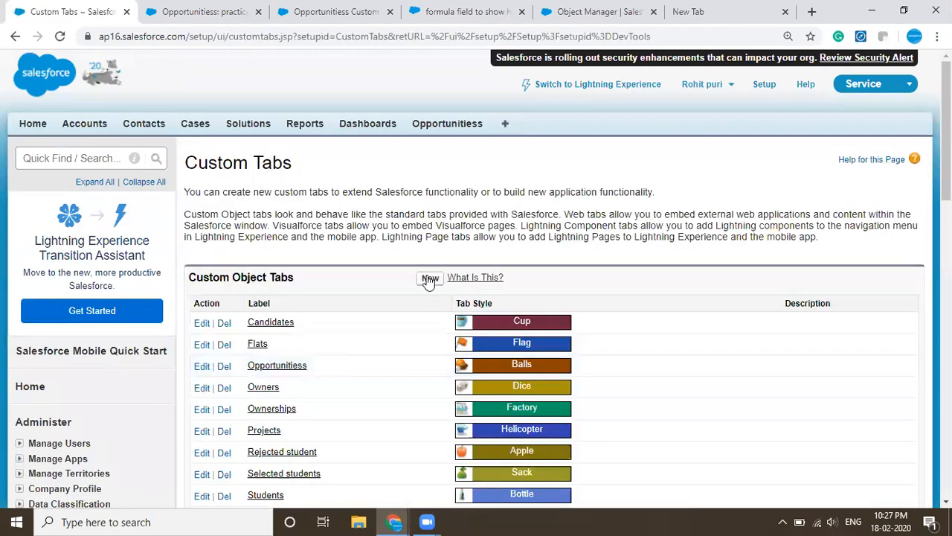
left_click(430, 279)
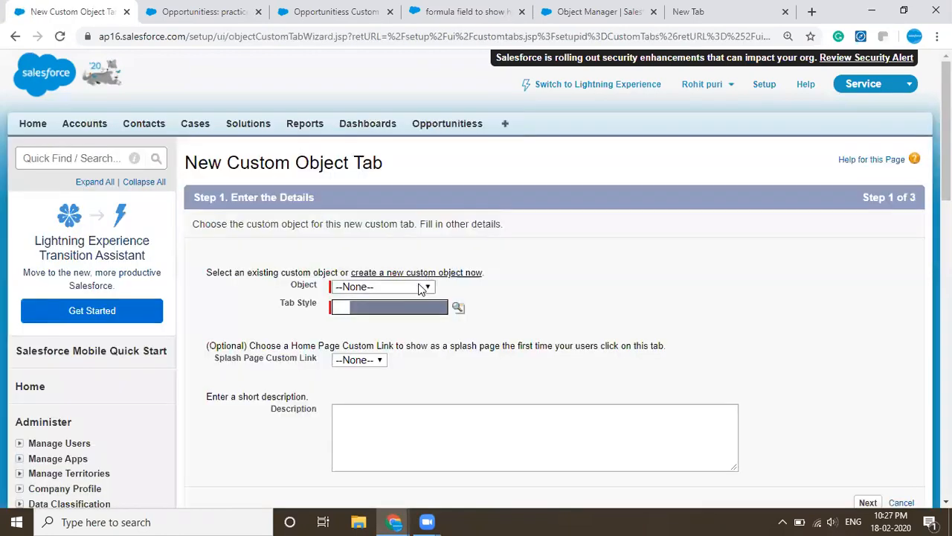
- Choose the Oppertunity history object with the Bank tab style for the new tab and continue to the profiles
left_click(421, 287)
left_click(386, 316)
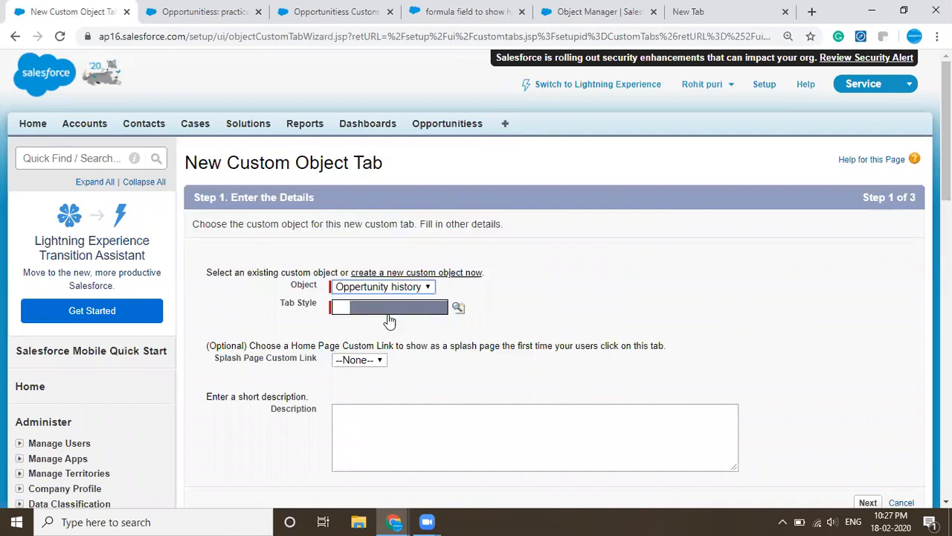
left_click(457, 308)
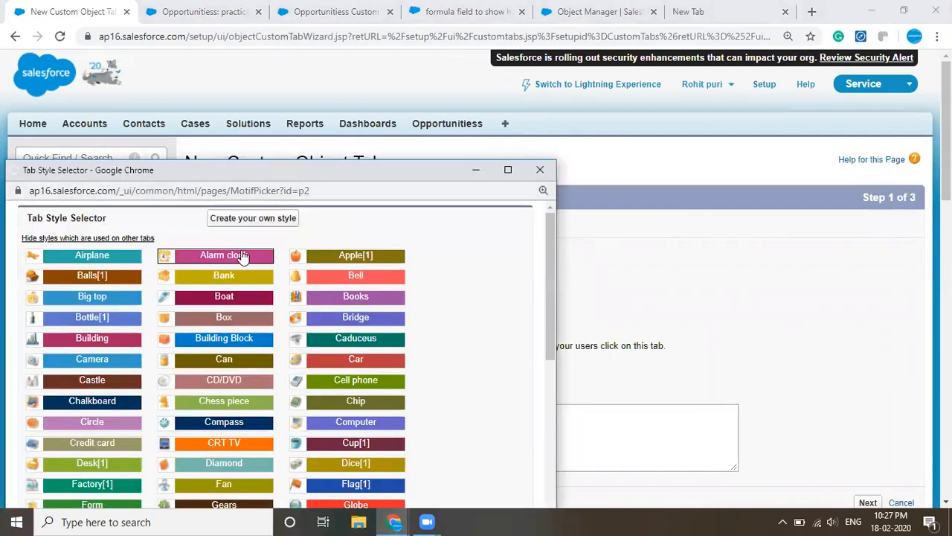
left_click(240, 274)
scroll(497, 326, "down", 10)
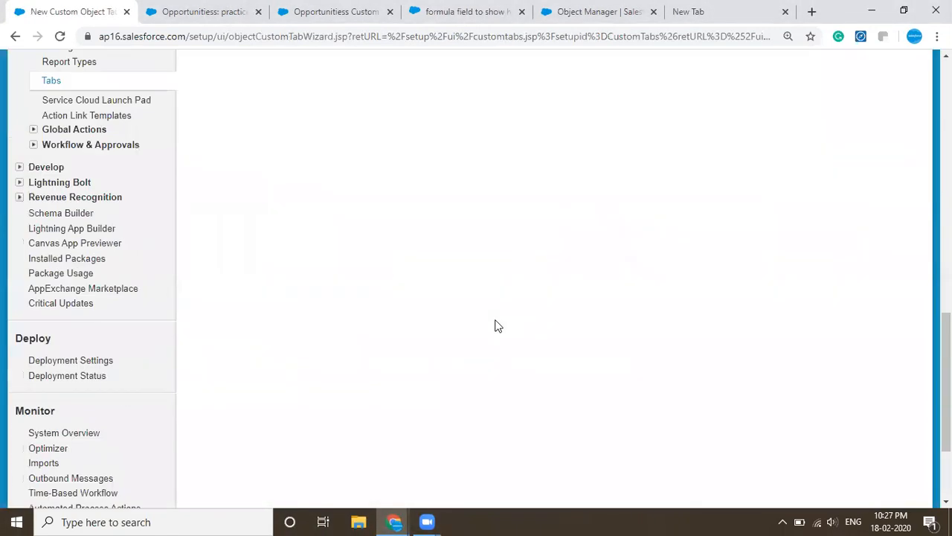
scroll(497, 326, "up", 10)
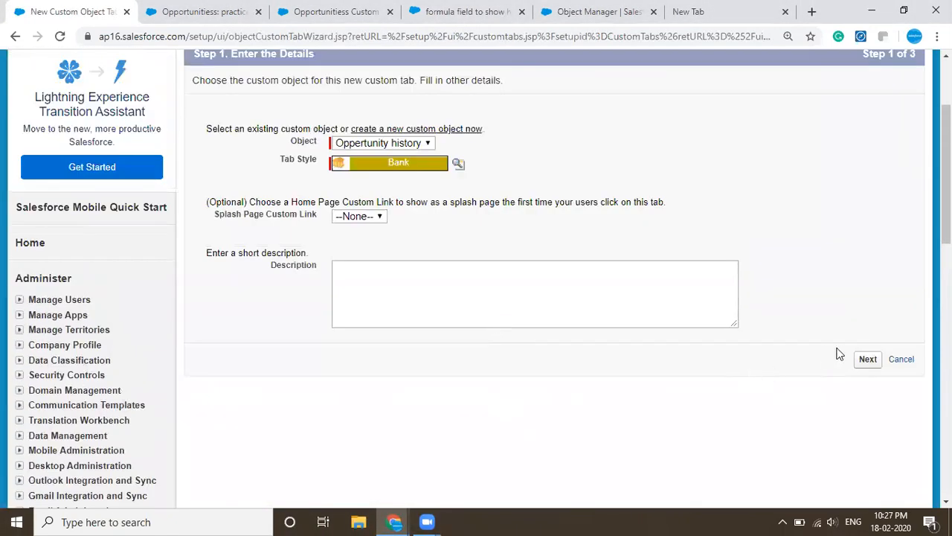
left_click(866, 360)
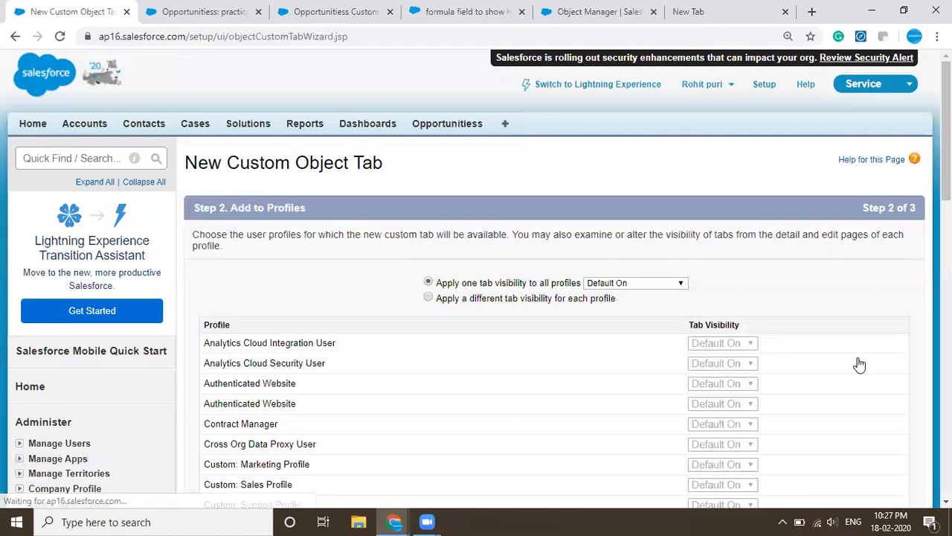
- Review the profile visibility, keep Default On applied to all profiles, and continue to the custom apps
scroll(775, 363, "down", 1)
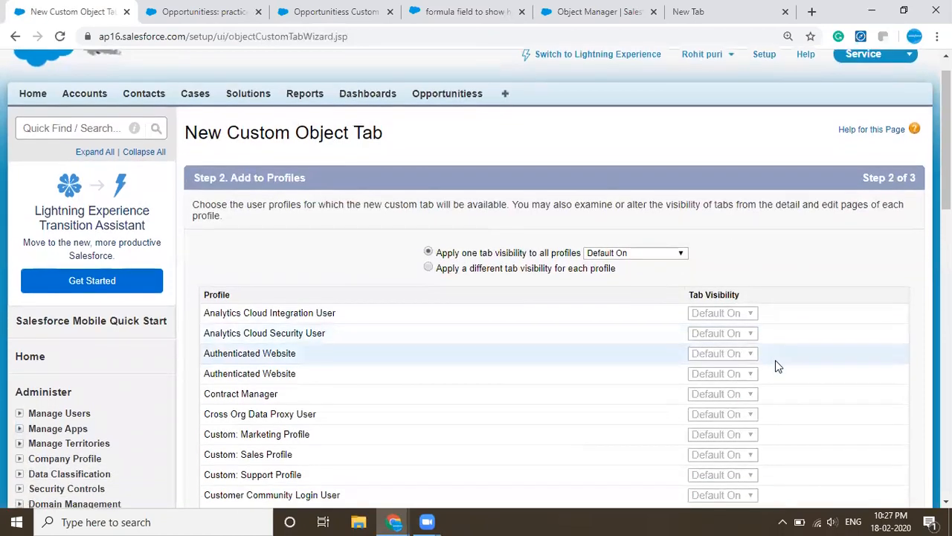
scroll(776, 363, "down", 3)
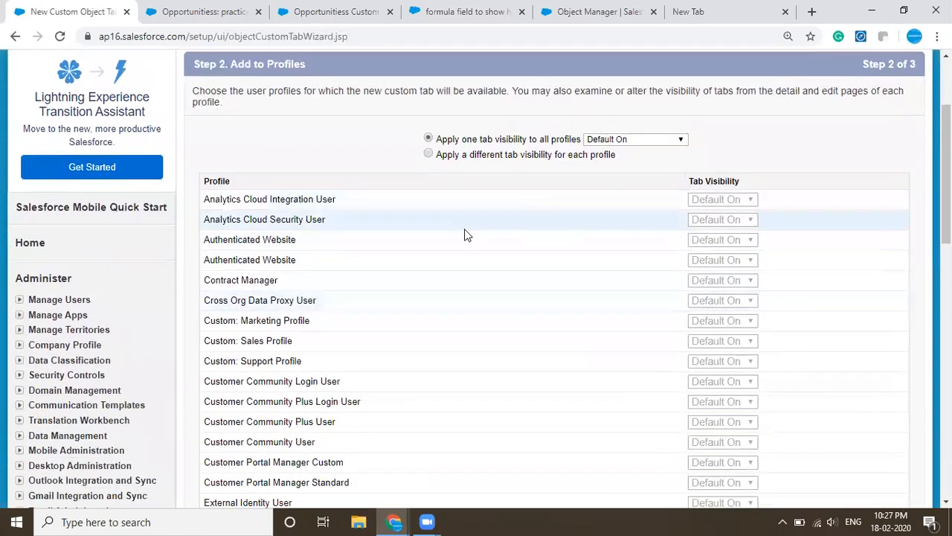
scroll(466, 234, "down", 6)
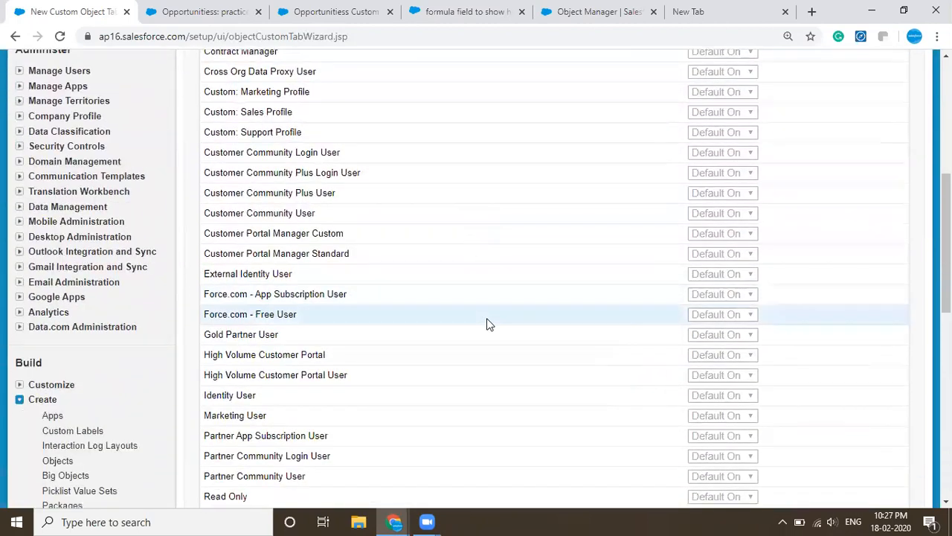
scroll(799, 268, "up", 10)
scroll(779, 274, "down", 15)
scroll(778, 274, "up", 13)
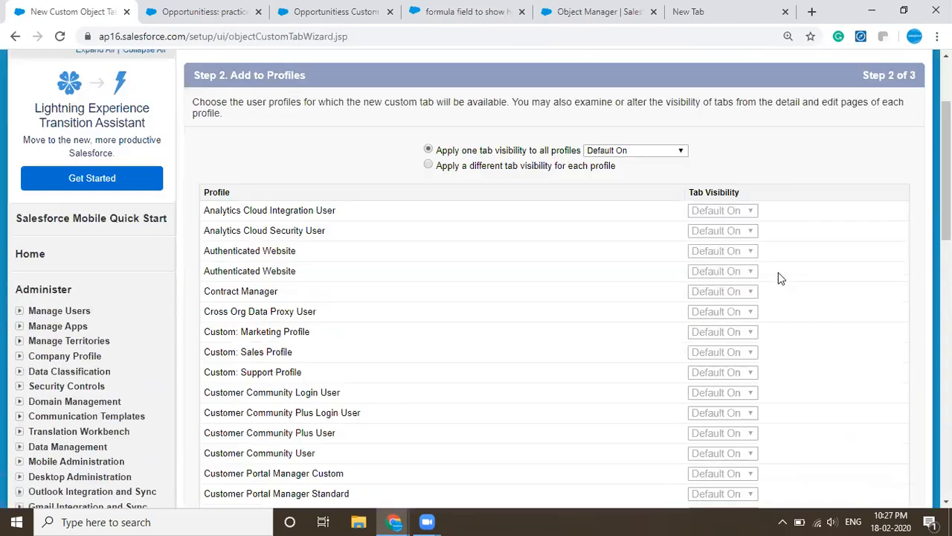
scroll(818, 316, "down", 10)
left_click(869, 314)
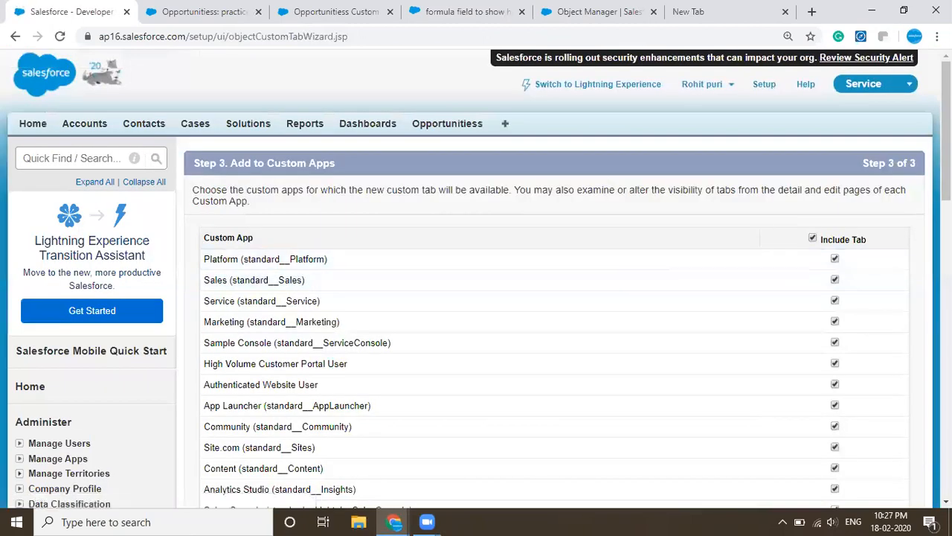
- Keep the new tab included in all custom apps and save it
scroll(728, 189, "down", 15)
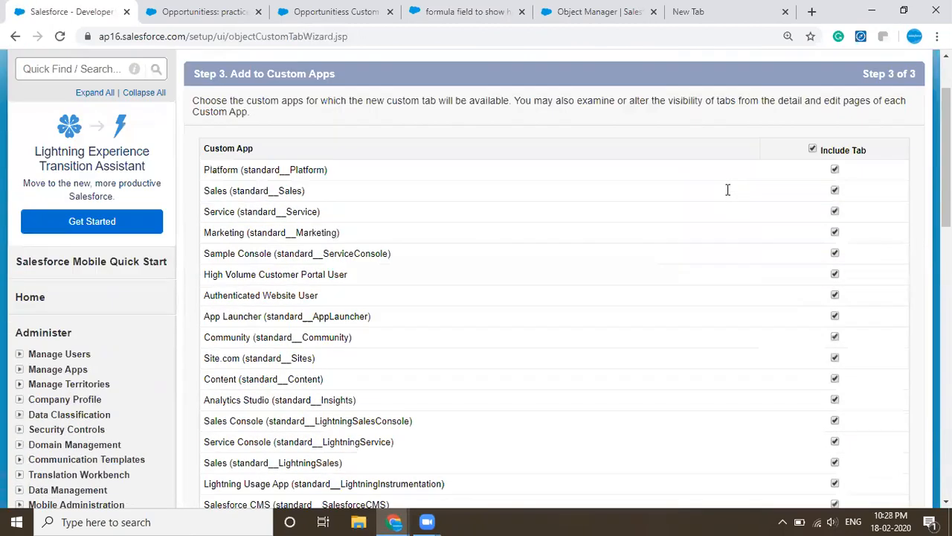
scroll(800, 162, "up", 10)
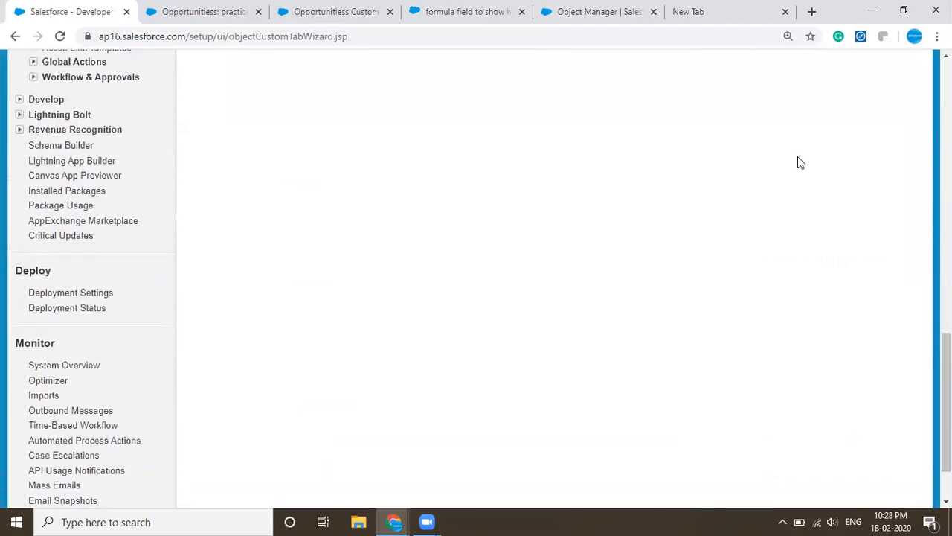
left_click(863, 377)
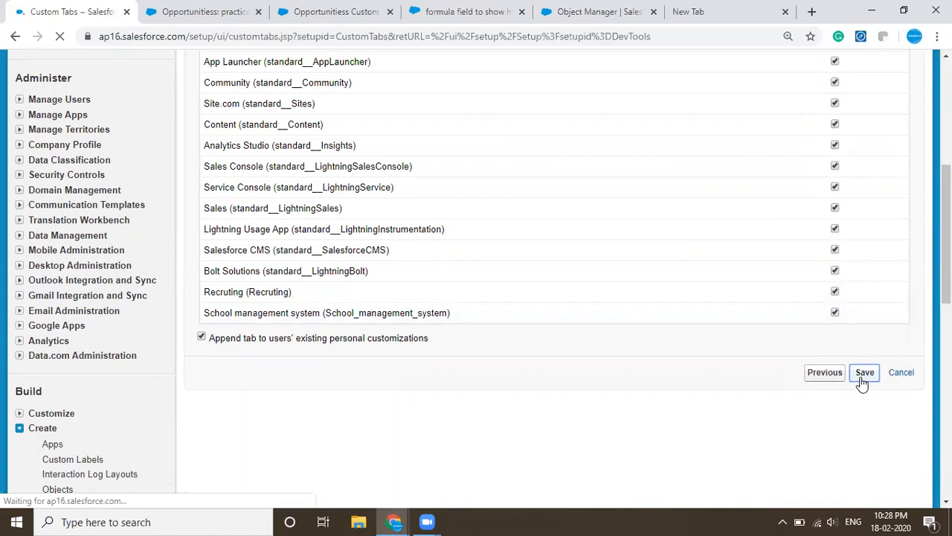
- Open the new Oppertunity historys tab and bring up a blank new record to examine its fields
scroll(625, 338, "down", 5)
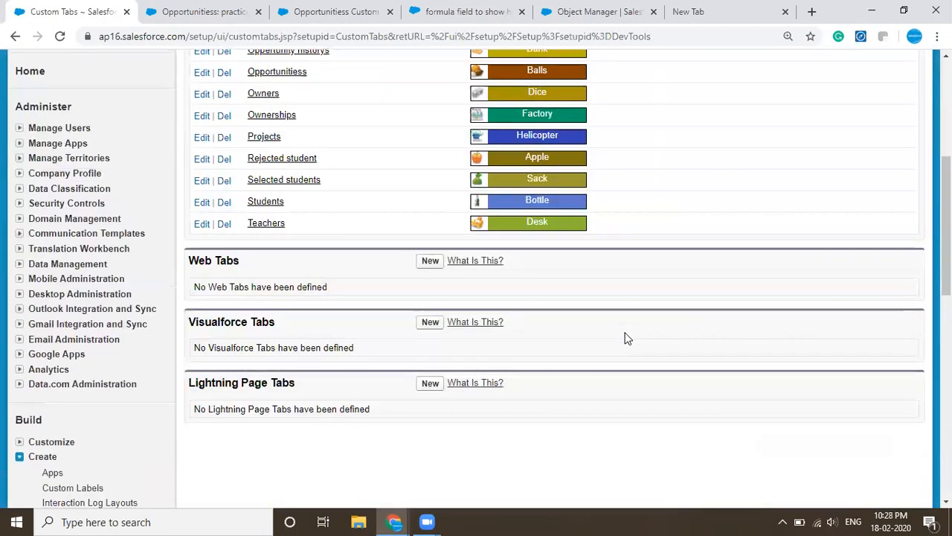
scroll(625, 338, "up", 5)
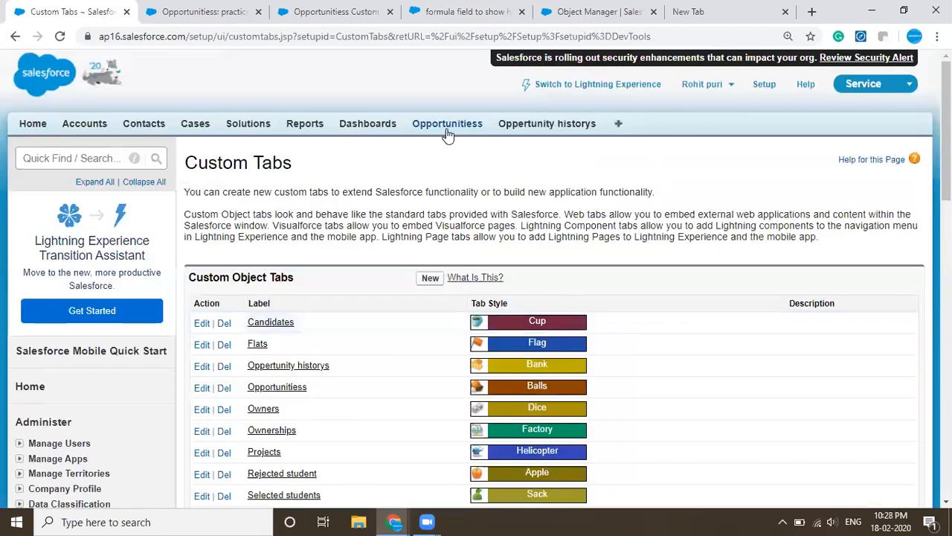
left_click(524, 133)
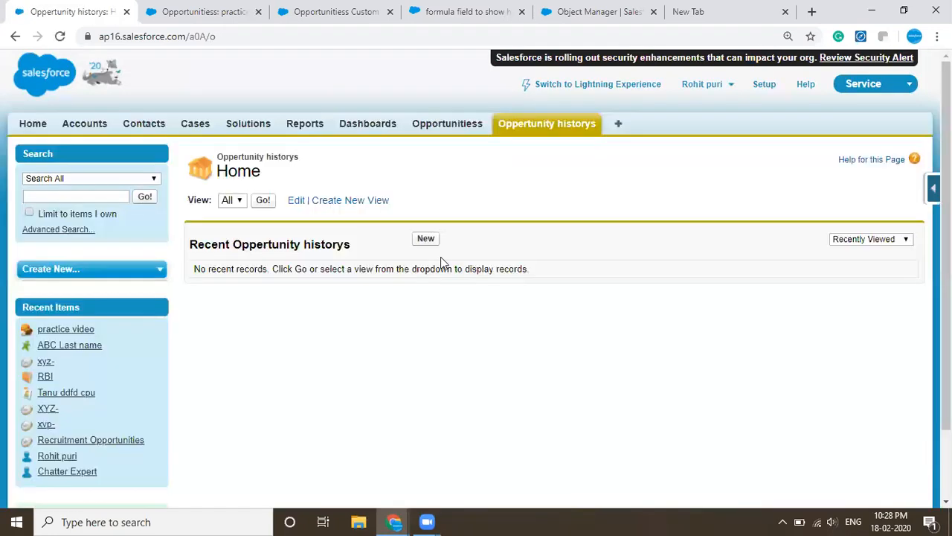
left_click(427, 245)
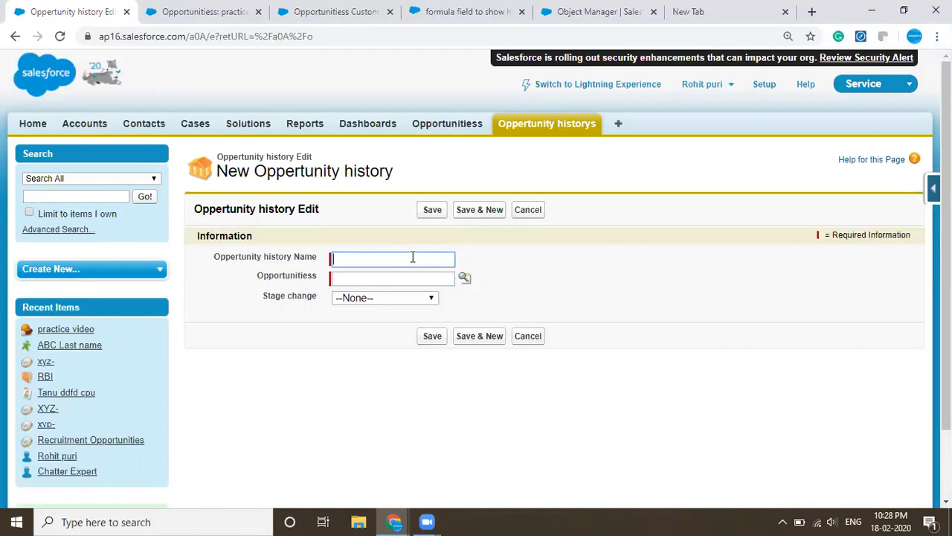
- Open the practice video record in Opportunitiess and examine its Stage field and its Oppertunity historys related list
left_click(442, 131)
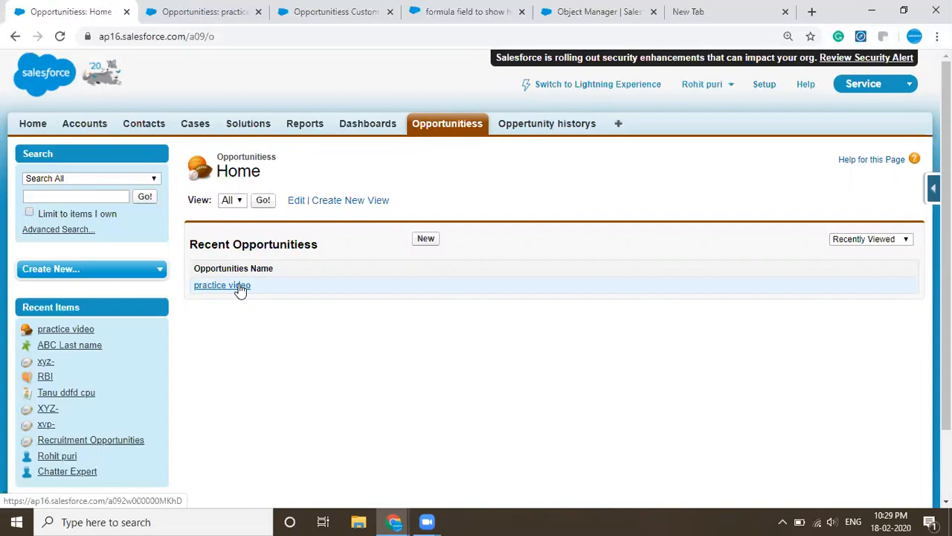
left_click(240, 291)
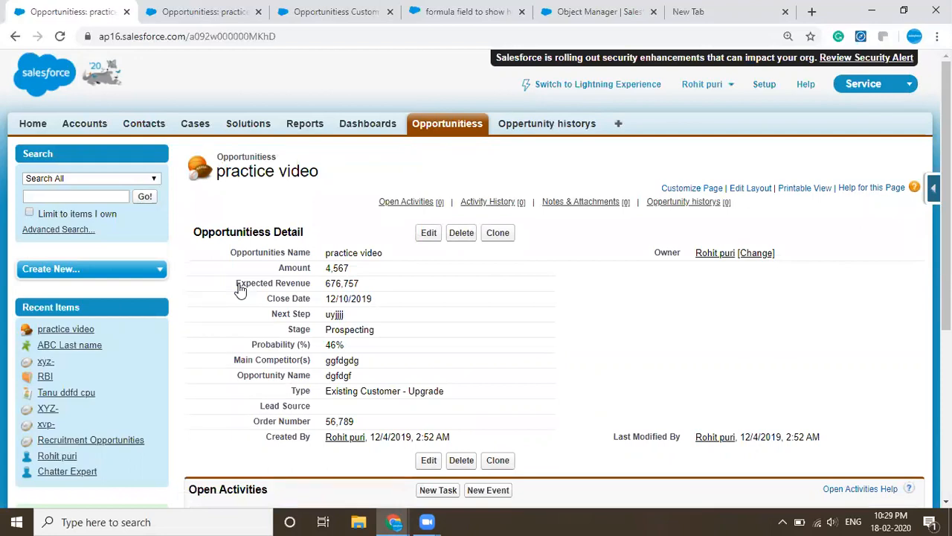
scroll(397, 362, "down", 4)
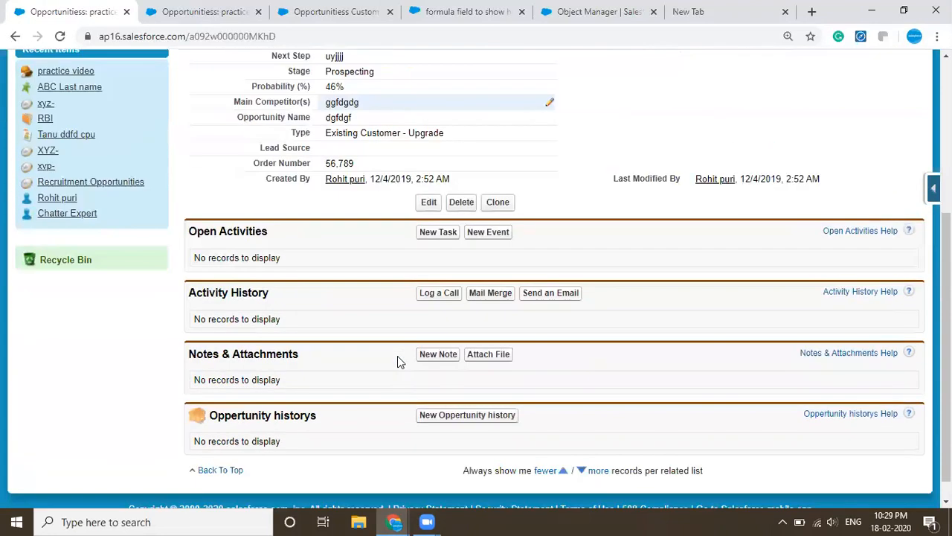
scroll(397, 355, "down", 1)
scroll(397, 355, "up", 4)
scroll(397, 355, "down", 2)
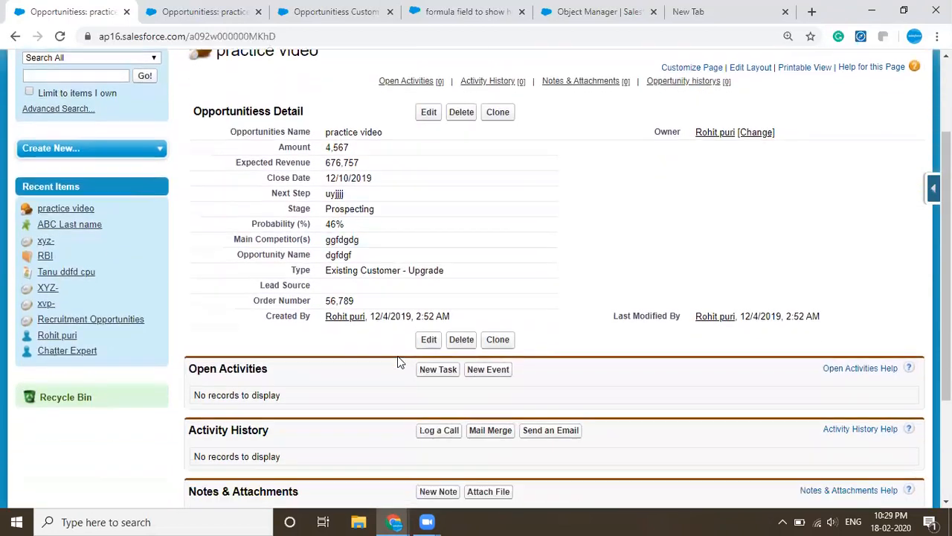
scroll(398, 362, "down", 3)
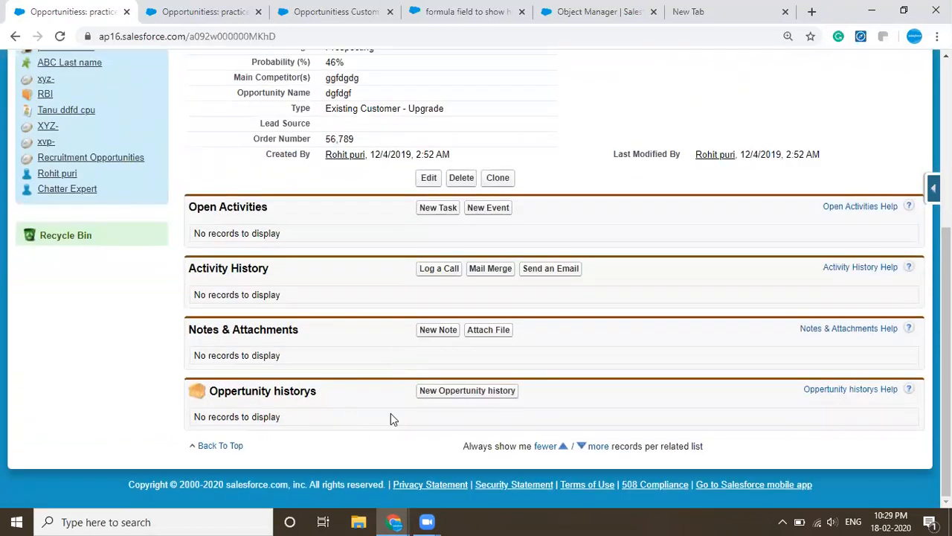
scroll(391, 419, "up", 5)
double_click(384, 332)
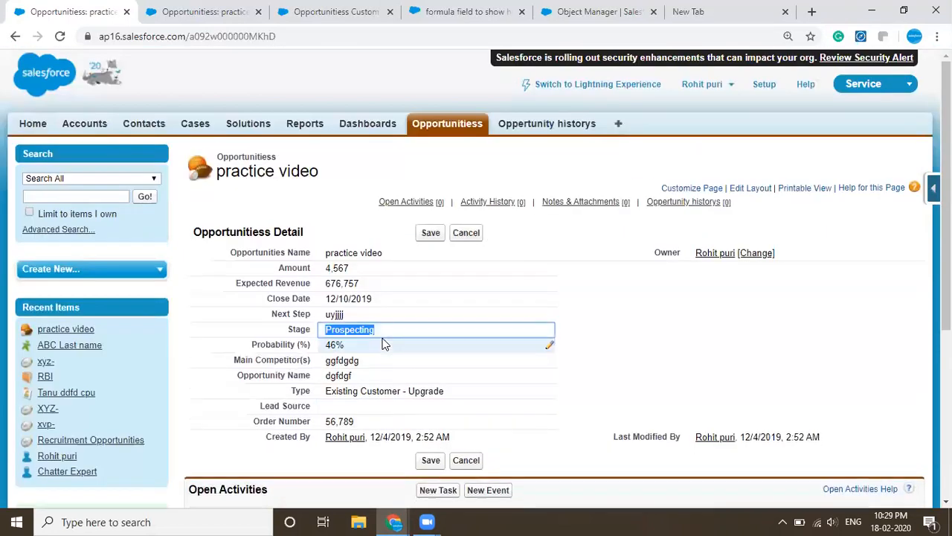
left_click(581, 343)
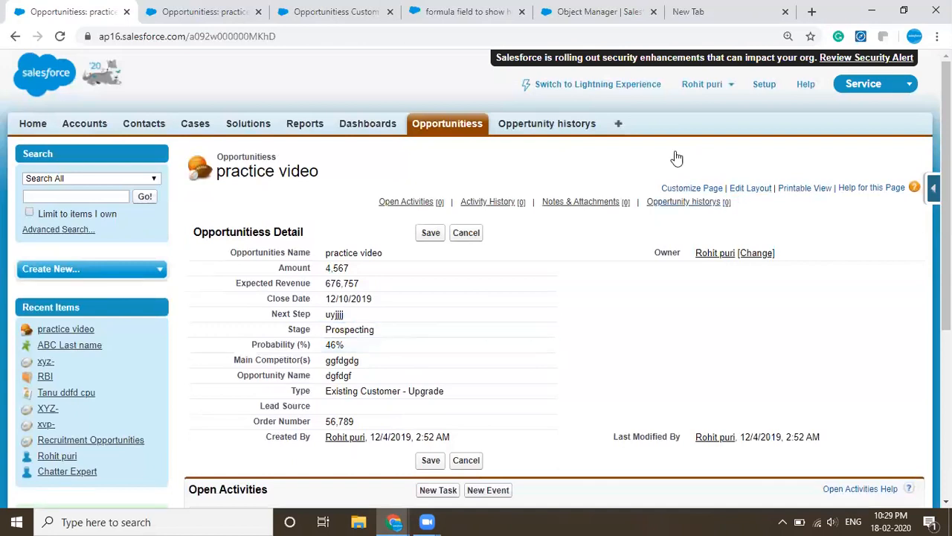
- Switch to Lightning Experience and show the related lists of the practice video record
left_click(606, 86)
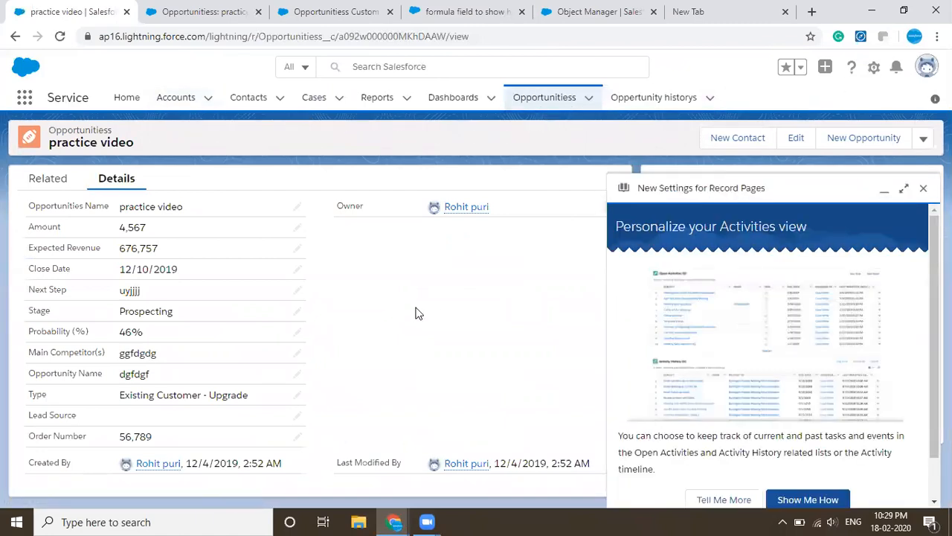
left_click(47, 181)
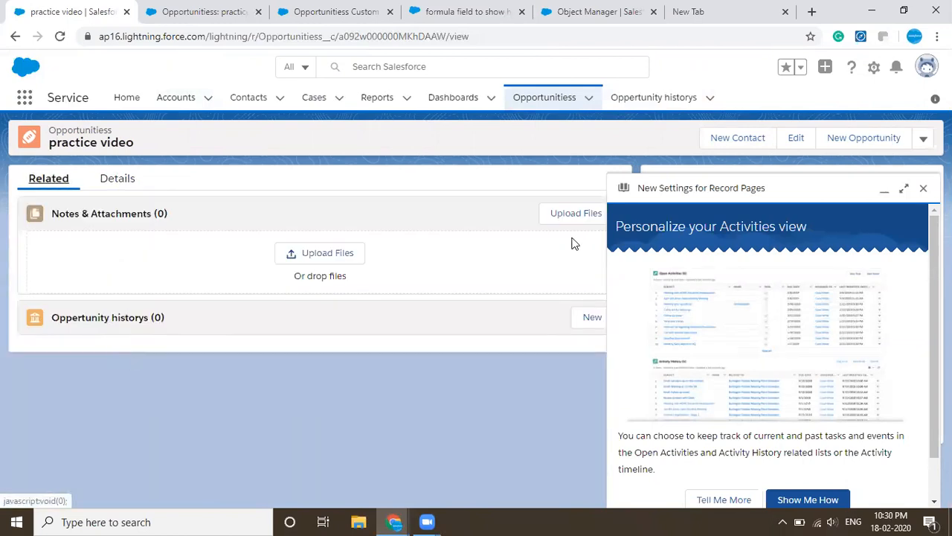
- Open Setup and go to Process Builder by searching for "process"
left_click(872, 68)
left_click(831, 101)
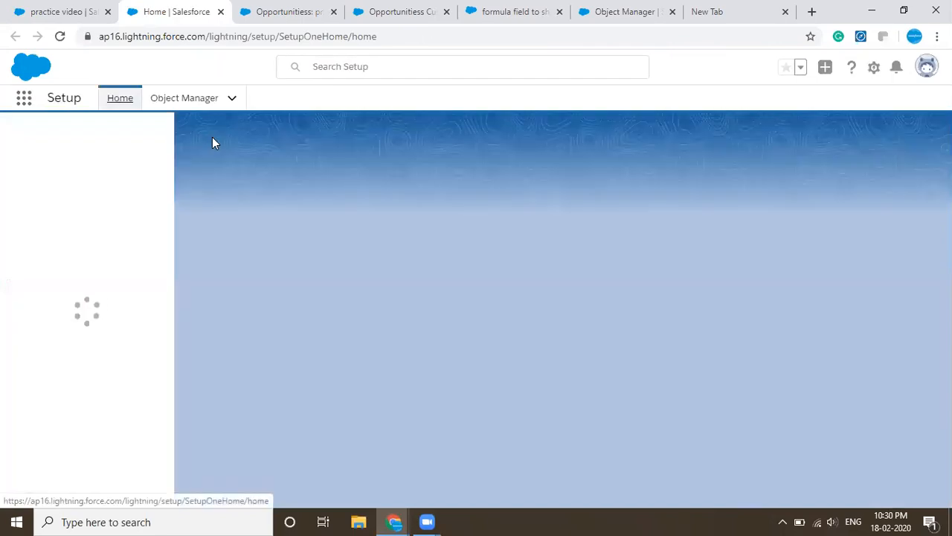
left_click(94, 133)
type("p")
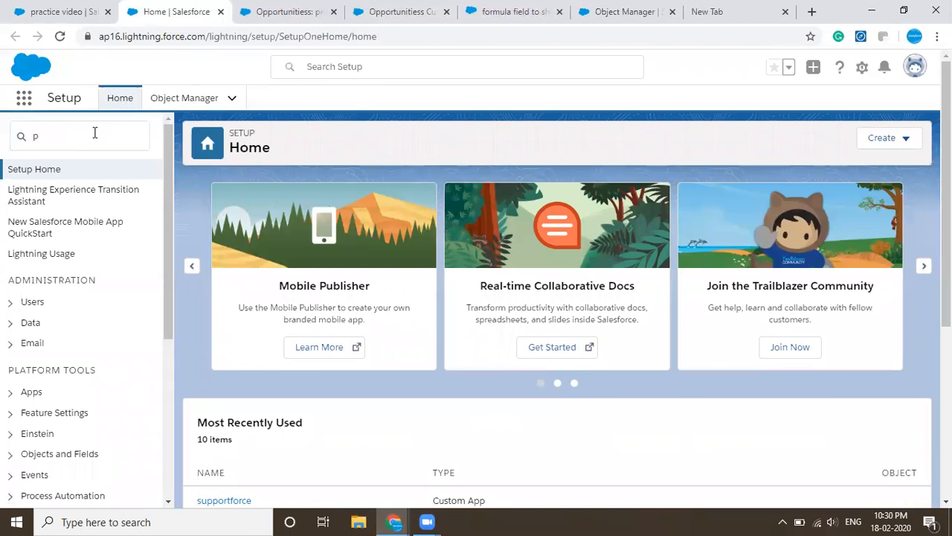
left_click(94, 133)
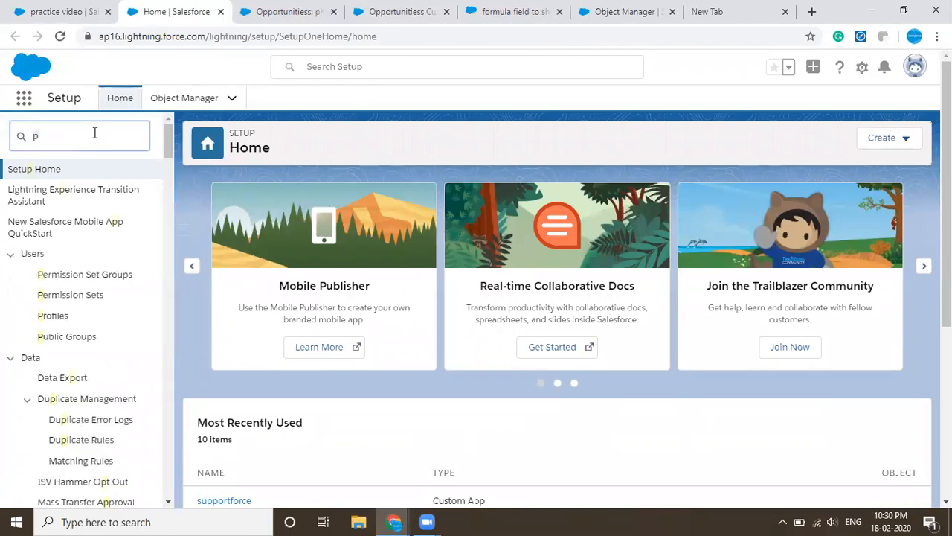
key("BackSpace")
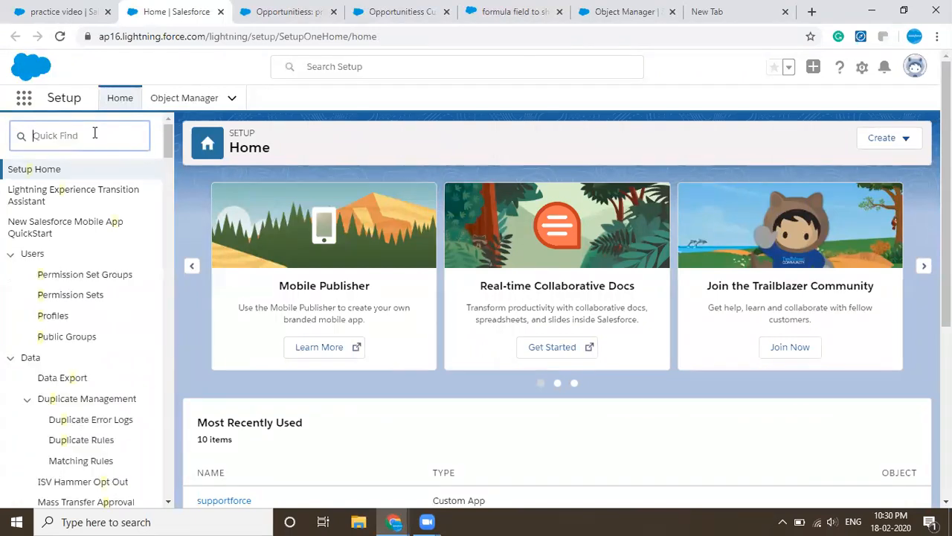
type("process")
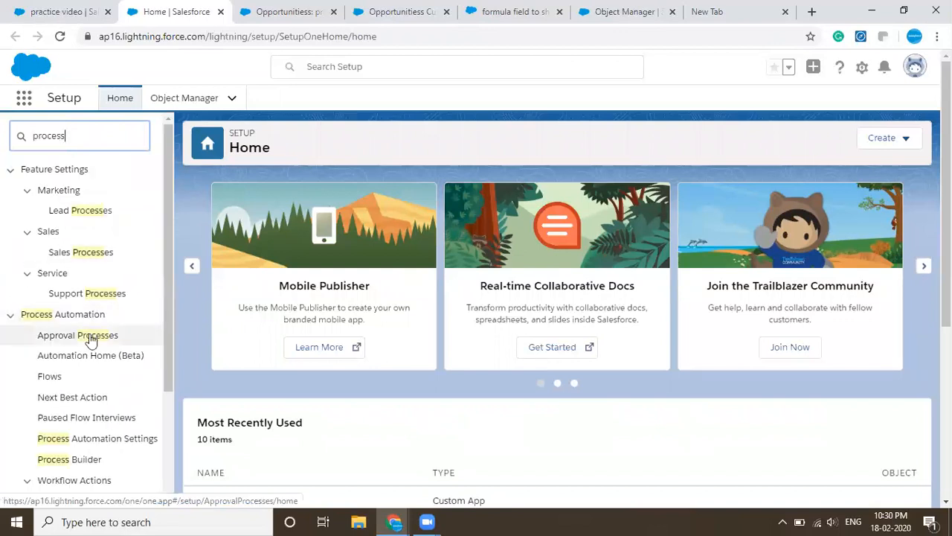
left_click(63, 461)
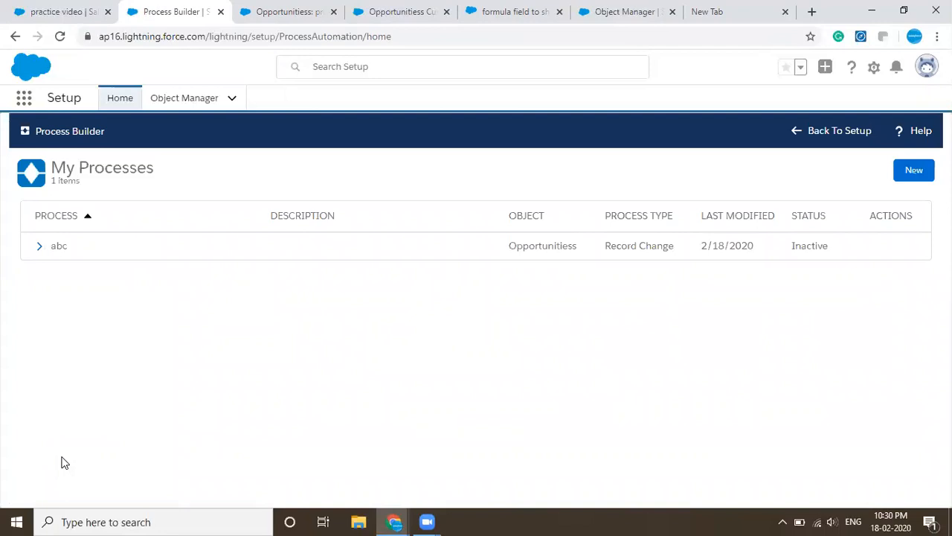
- Start a new process named "Record creation" with the API name Record_creation
left_click(915, 170)
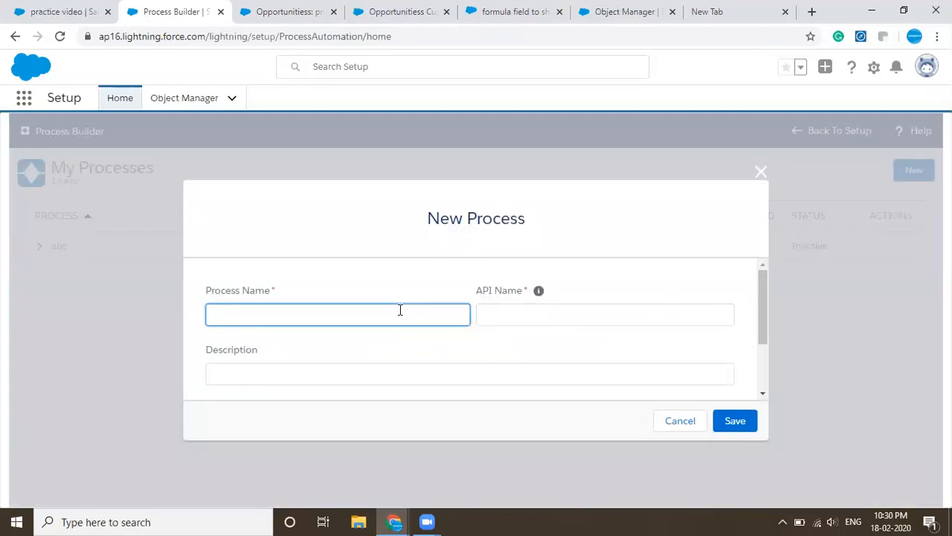
type("Record creation")
left_click(602, 320)
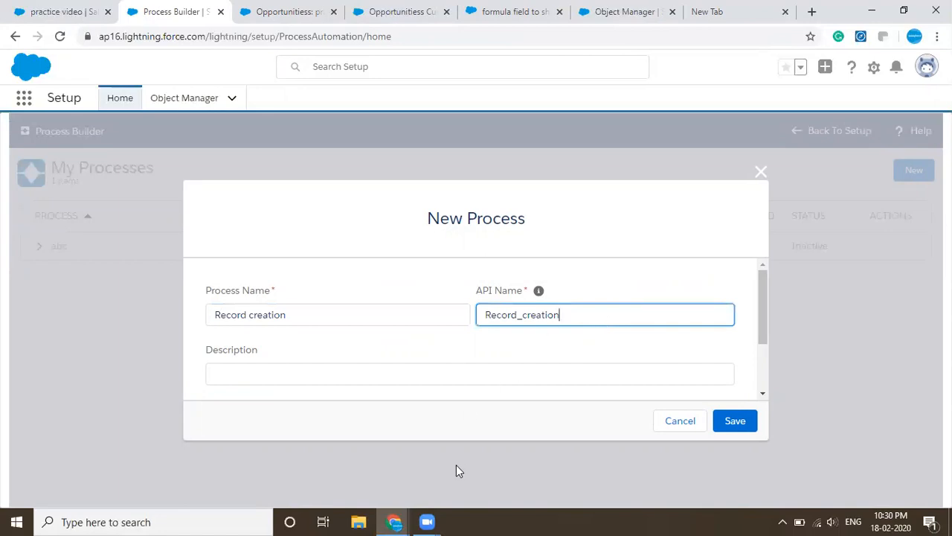
- Enter the process description "Create the record in opp history with the change of stage in opp."
left_click(387, 377)
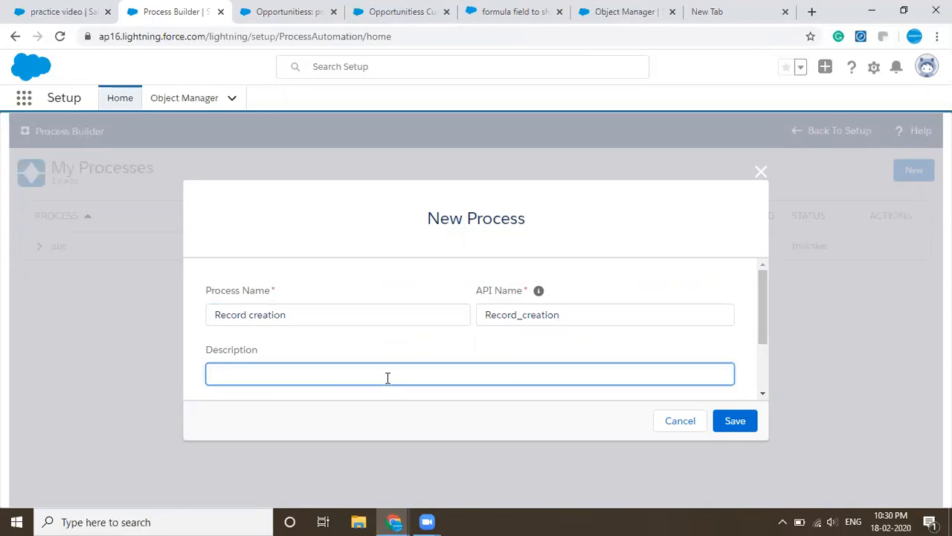
type("Create the record in opp histo")
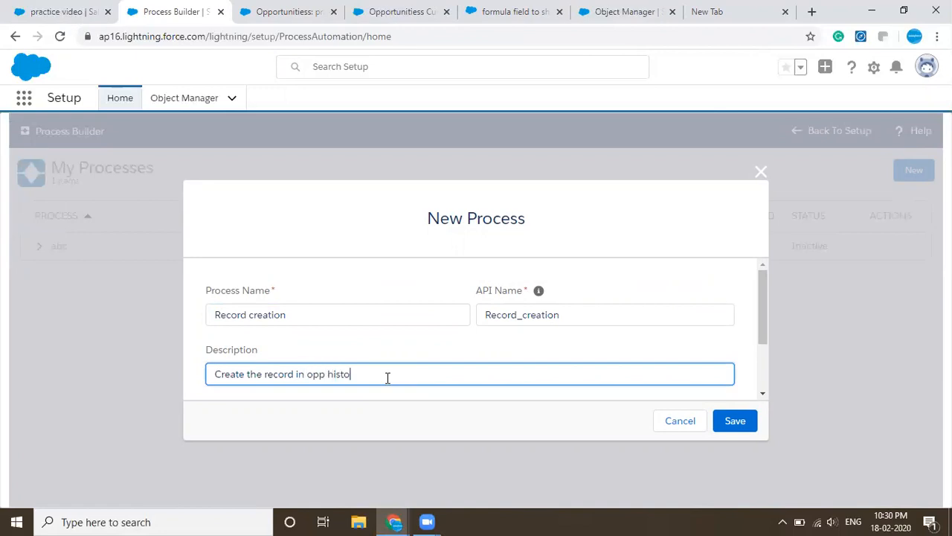
type("ry with the change of stage in opp.")
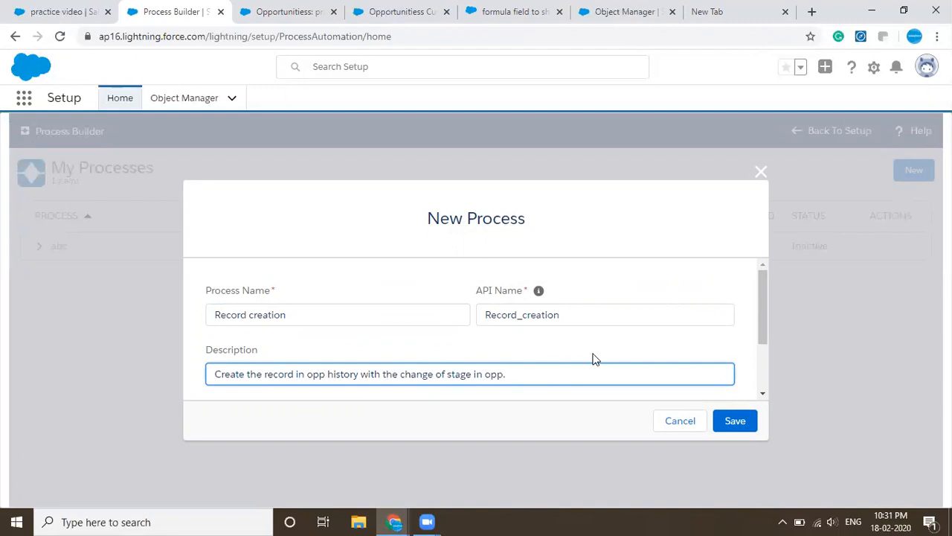
- Set the process to start when a record changes and save it
scroll(593, 359, "down", 2)
left_click(568, 358)
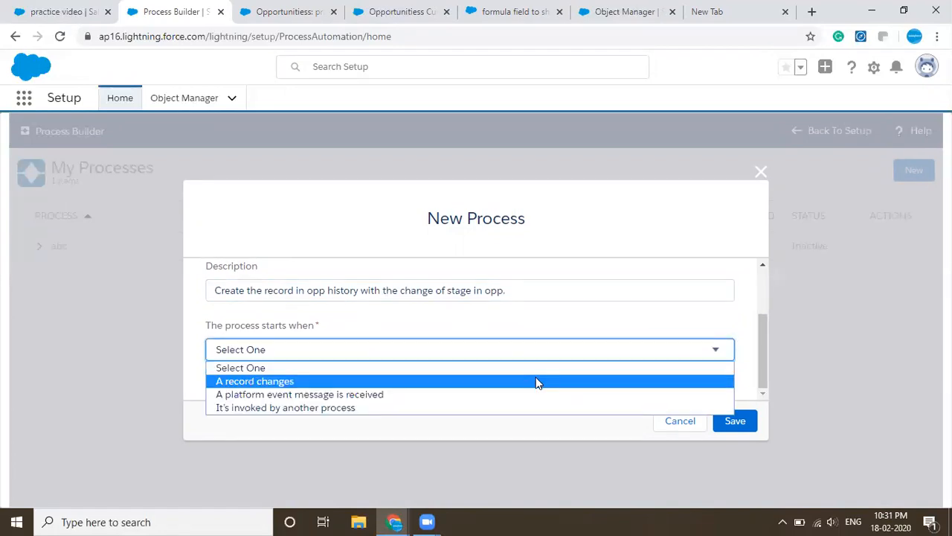
left_click(537, 381)
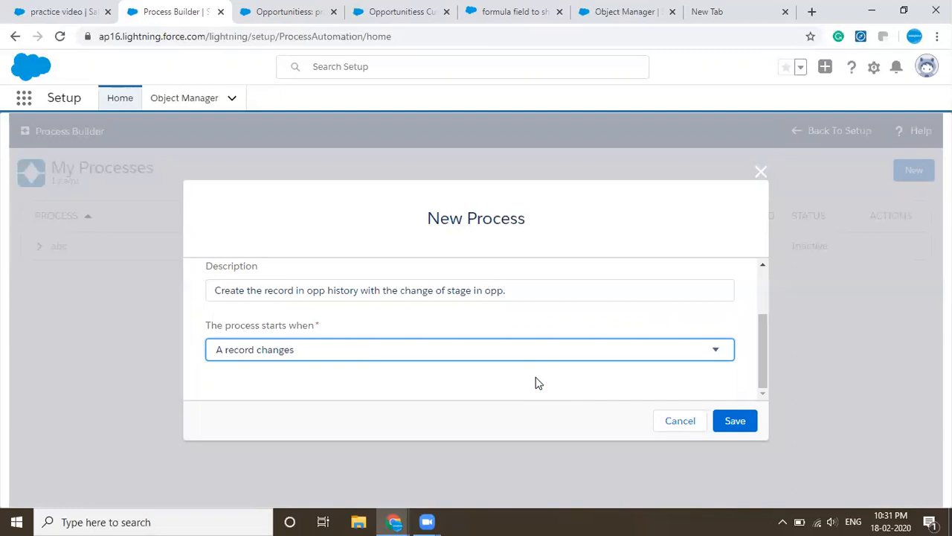
left_click(746, 420)
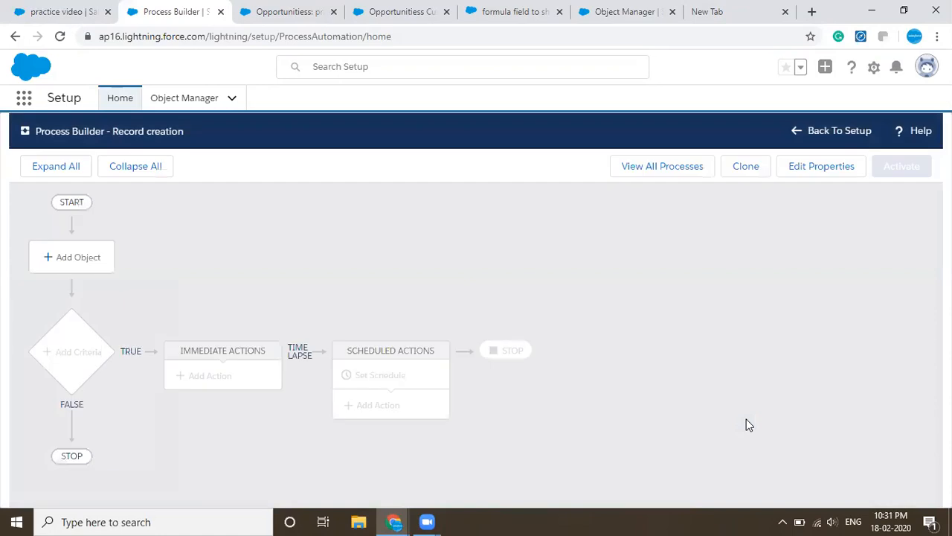
- Choose Opportunitiess as the object that the Record creation process runs on
left_click(64, 251)
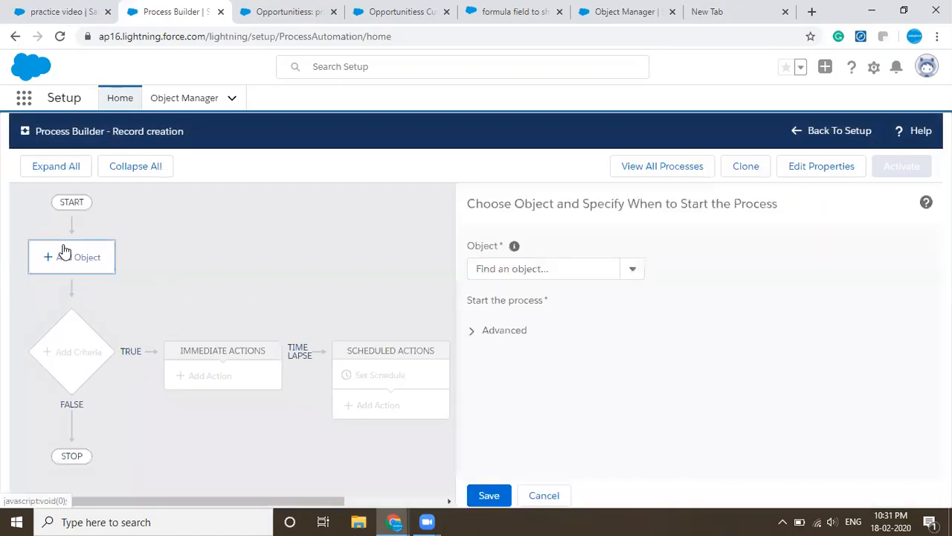
left_click(488, 262)
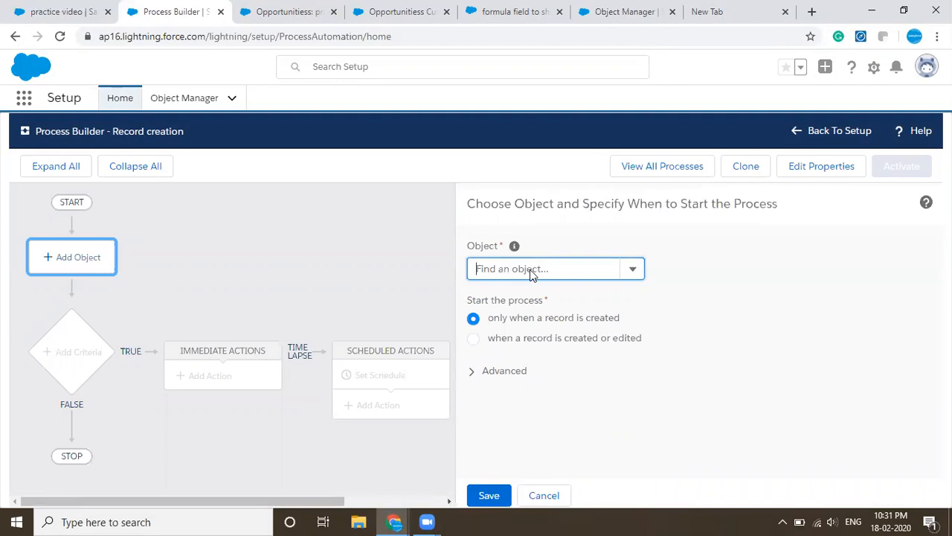
type("opp")
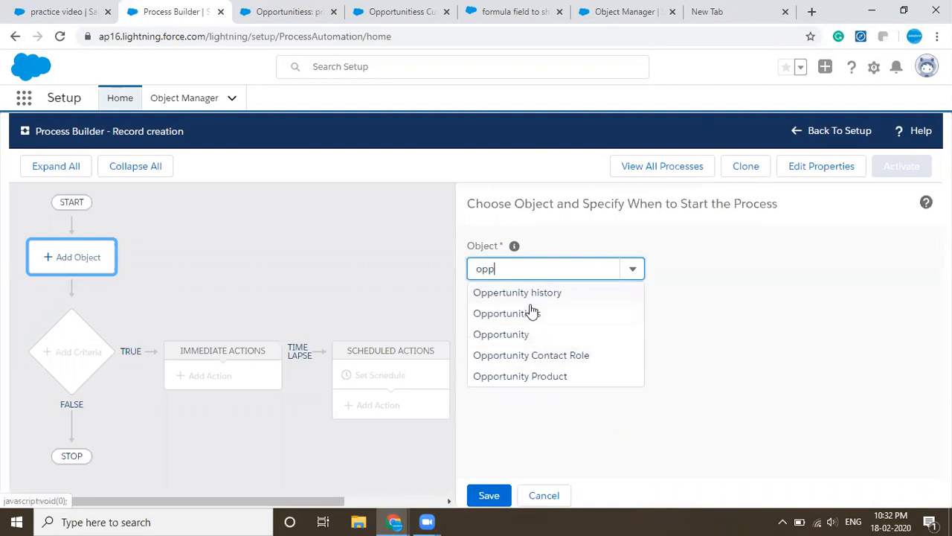
left_click(531, 313)
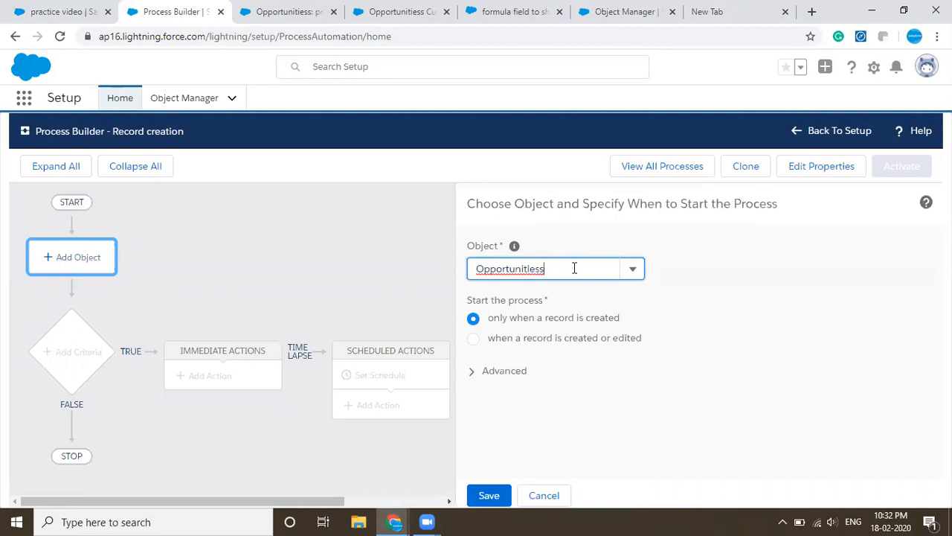
- Start the process when a record is created or edited, allow recursion, and save the object settings
left_click(551, 336)
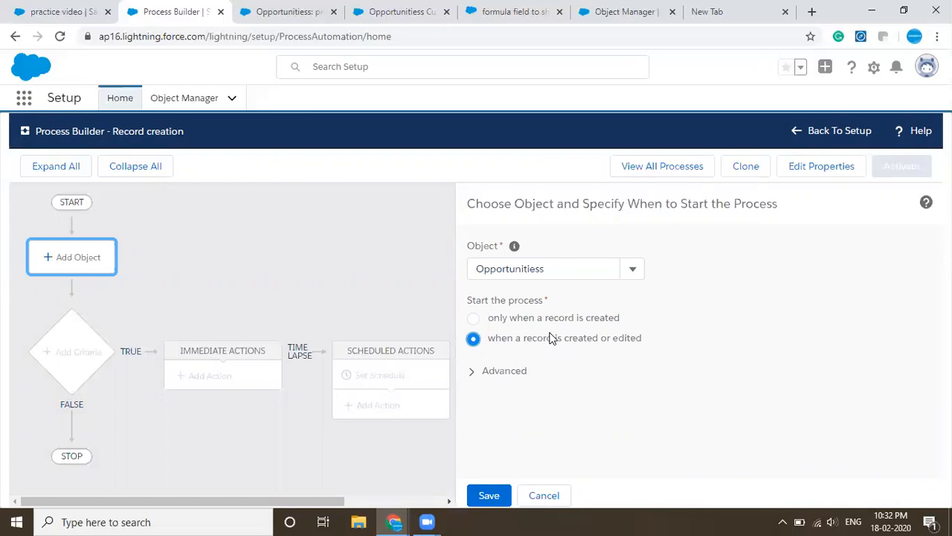
left_click(504, 371)
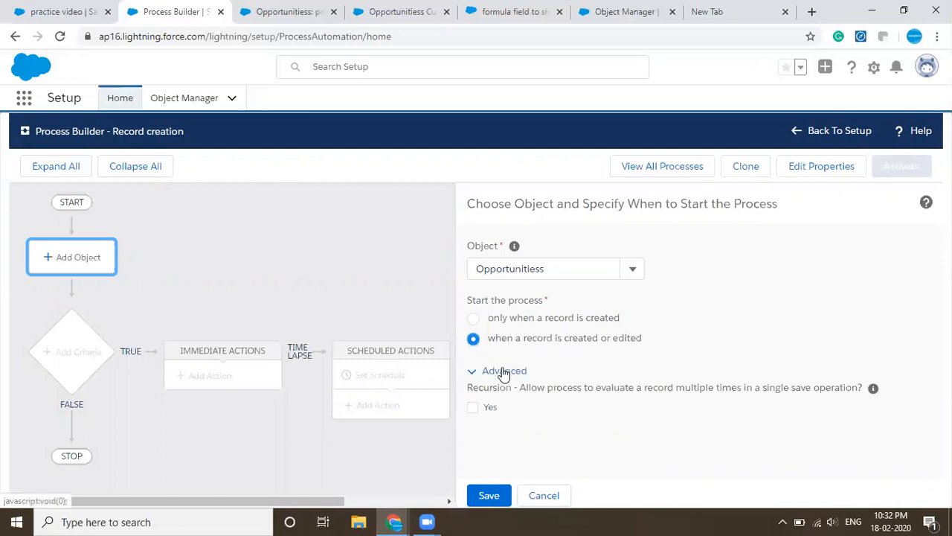
left_click(473, 409)
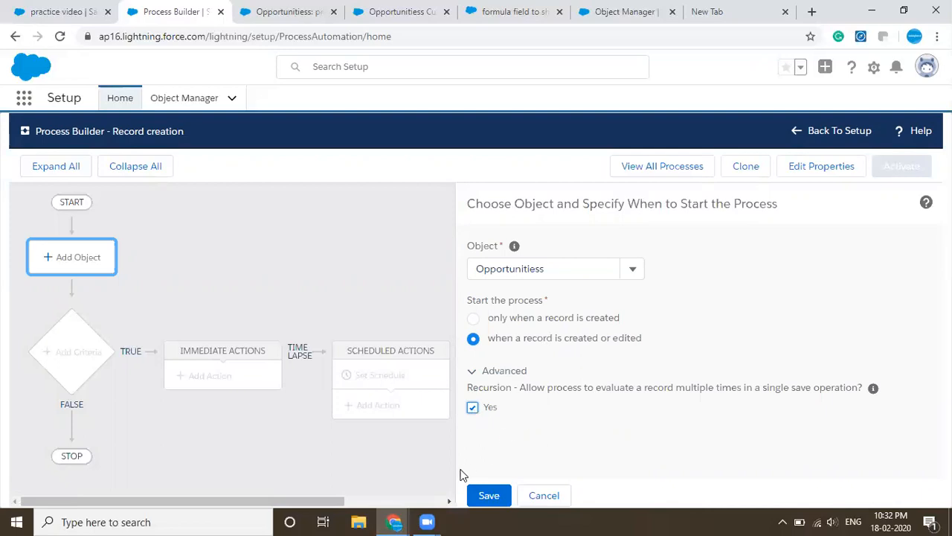
left_click(476, 488)
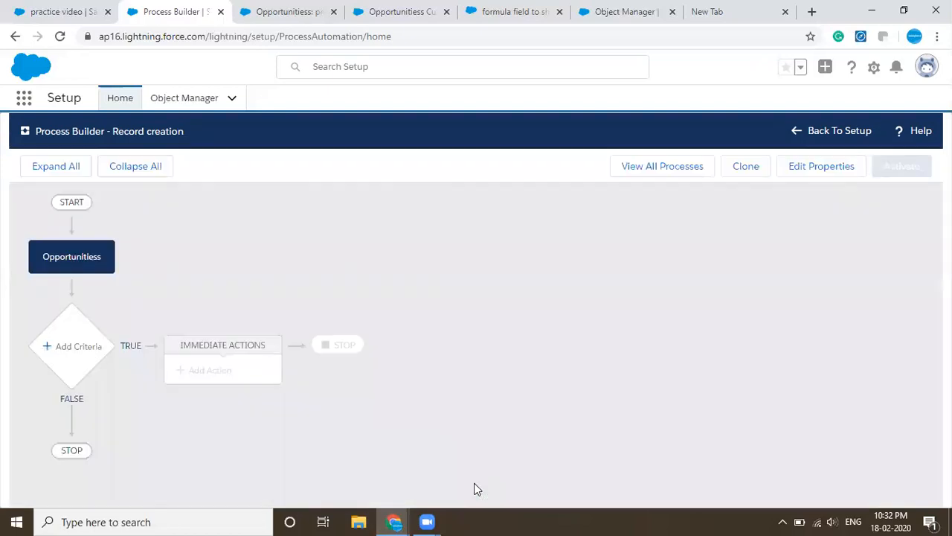
- Add criteria to the process and name them "Create record"
left_click(87, 368)
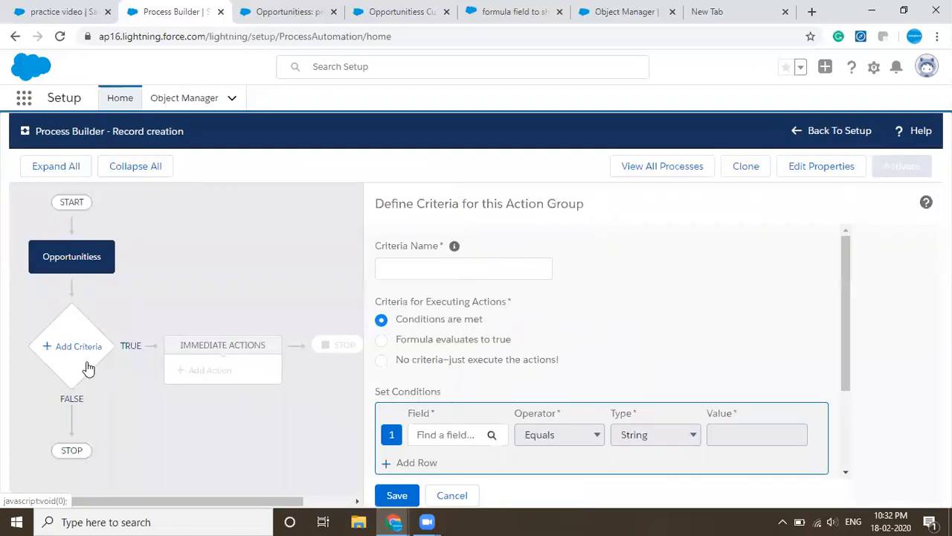
left_click(498, 271)
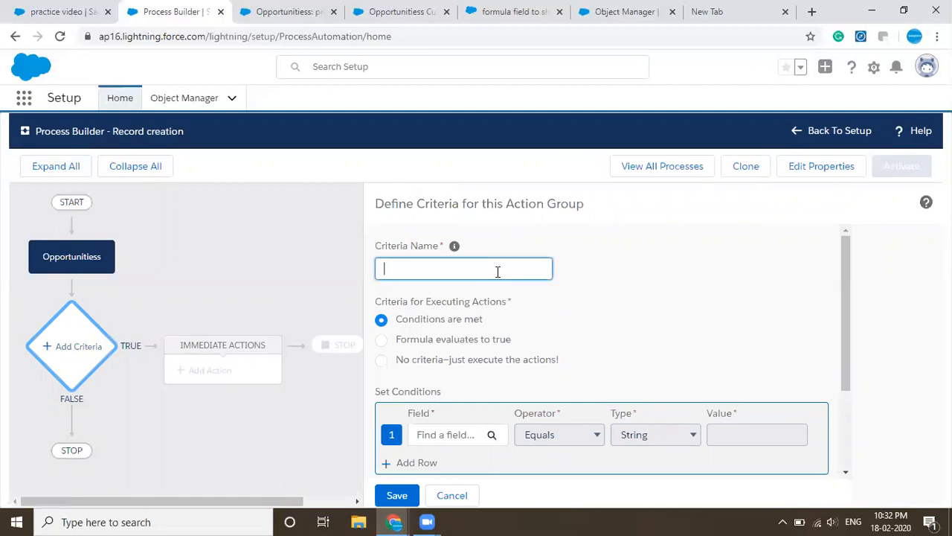
type("C")
key("BackSpace")
type("Create record")
- Set the criteria to run when a formula evaluates to true and enter ISCHANGED() as the formula
left_click(469, 345)
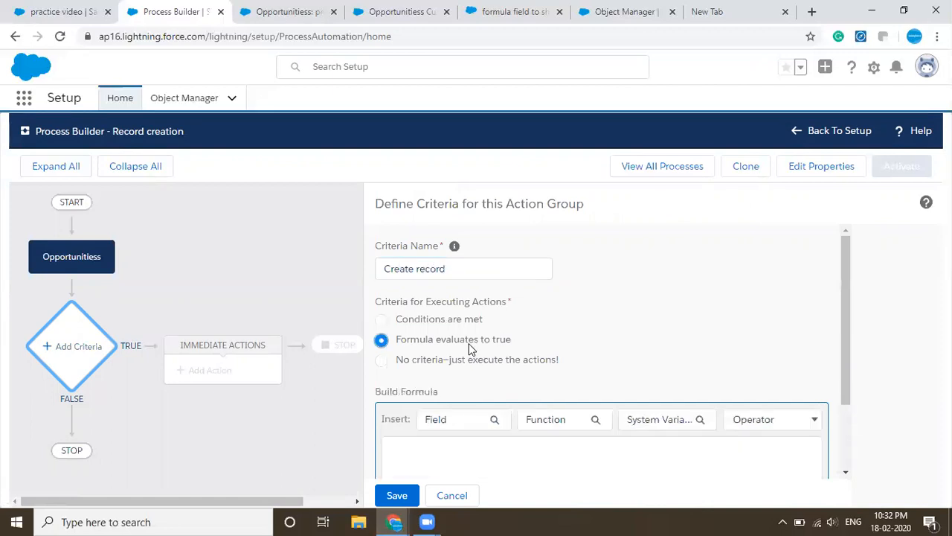
left_click(451, 321)
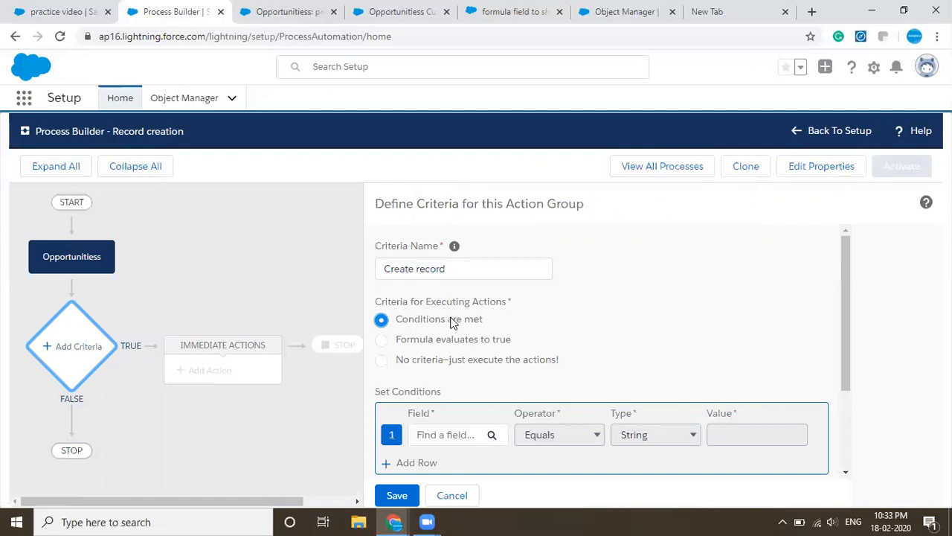
left_click(473, 339)
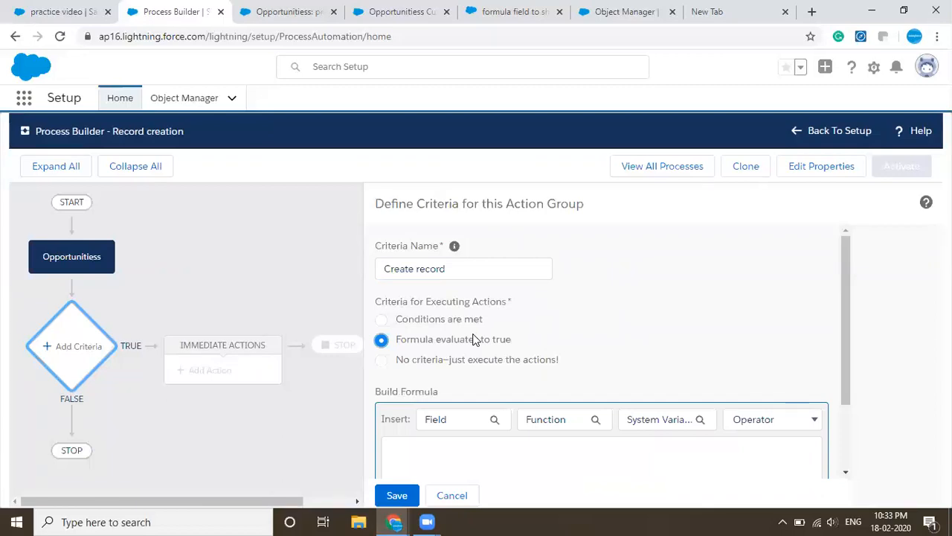
scroll(475, 339, "down", 2)
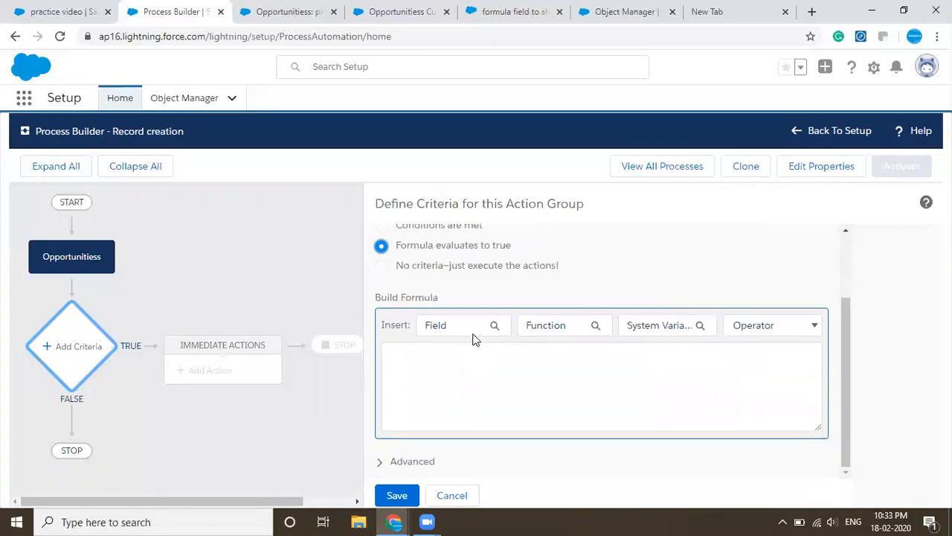
left_click(436, 368)
type("I")
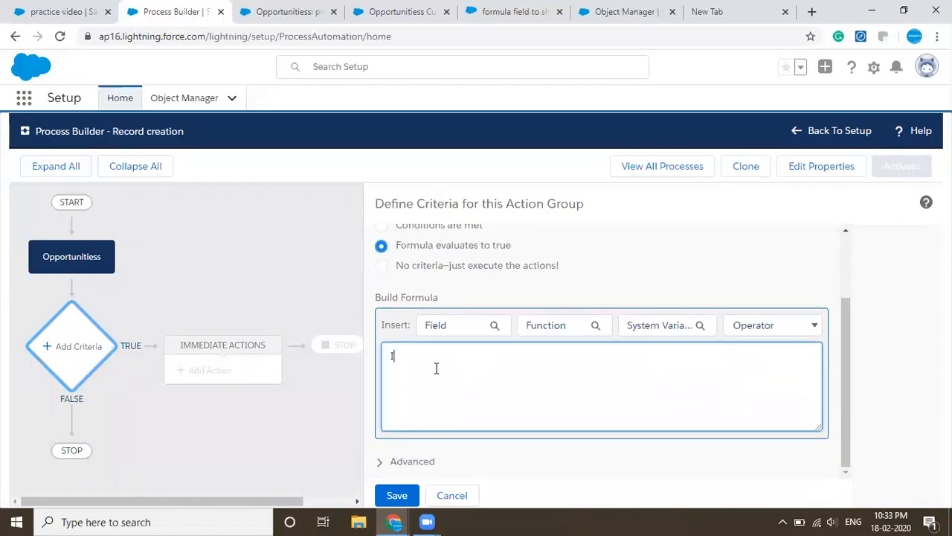
type("SCHANGES")
type("D")
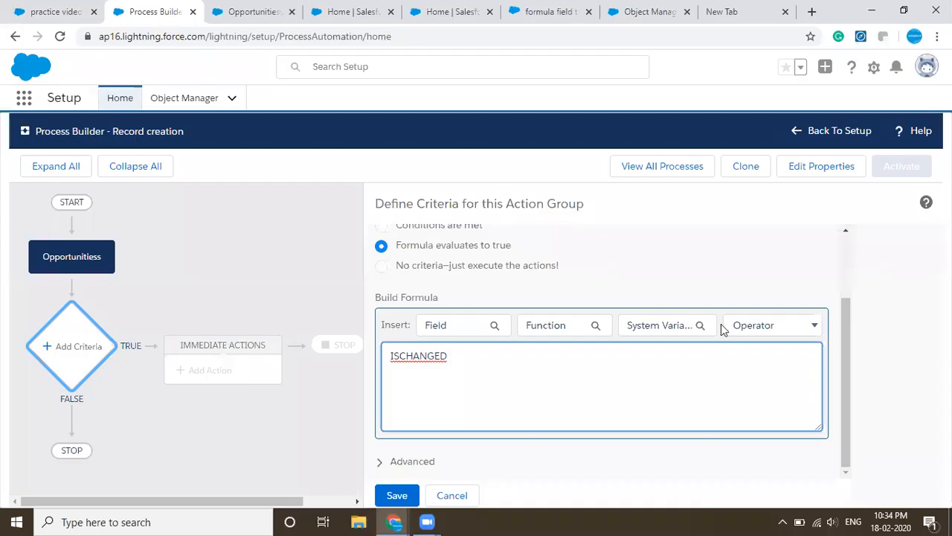
type("()")
- Insert the Opportunitiess Stage field inside the parentheses of the ISCHANGED formula
left_click(495, 325)
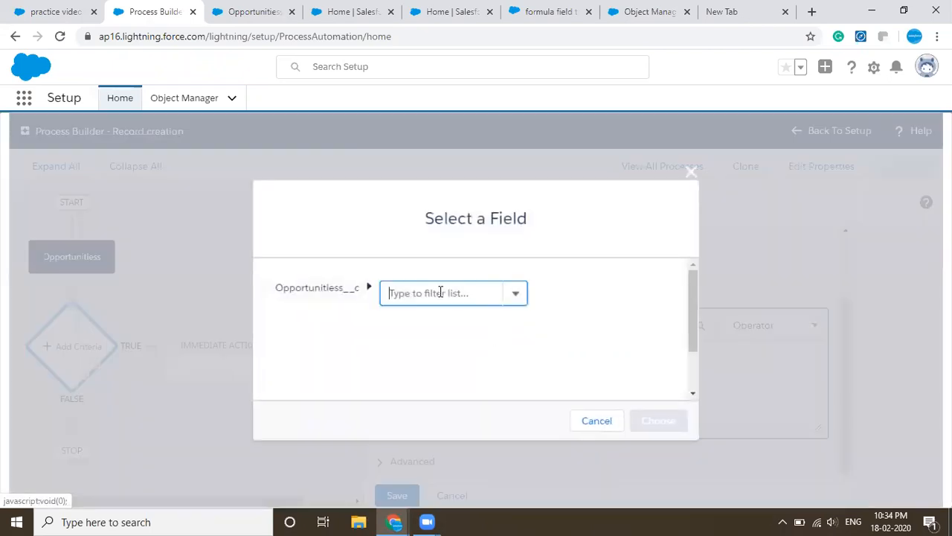
left_click(441, 292)
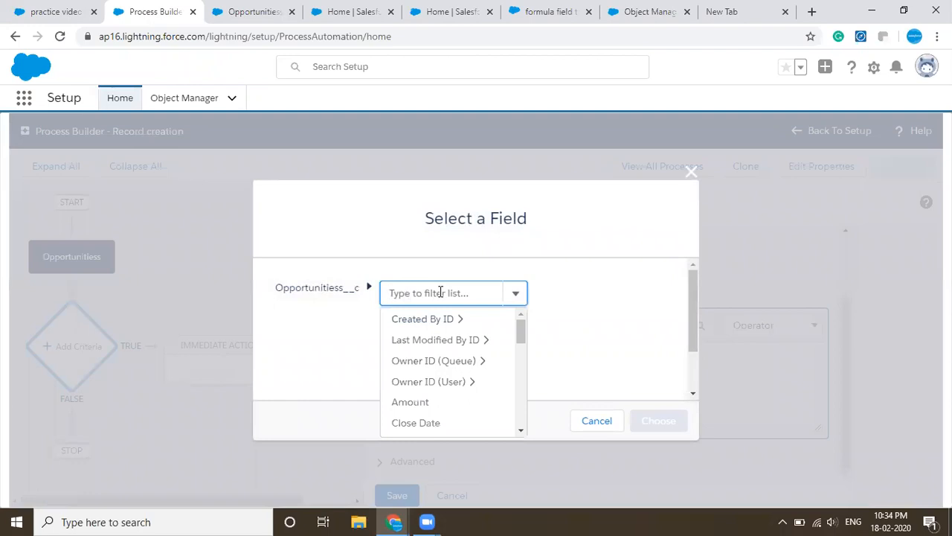
type("STAGE")
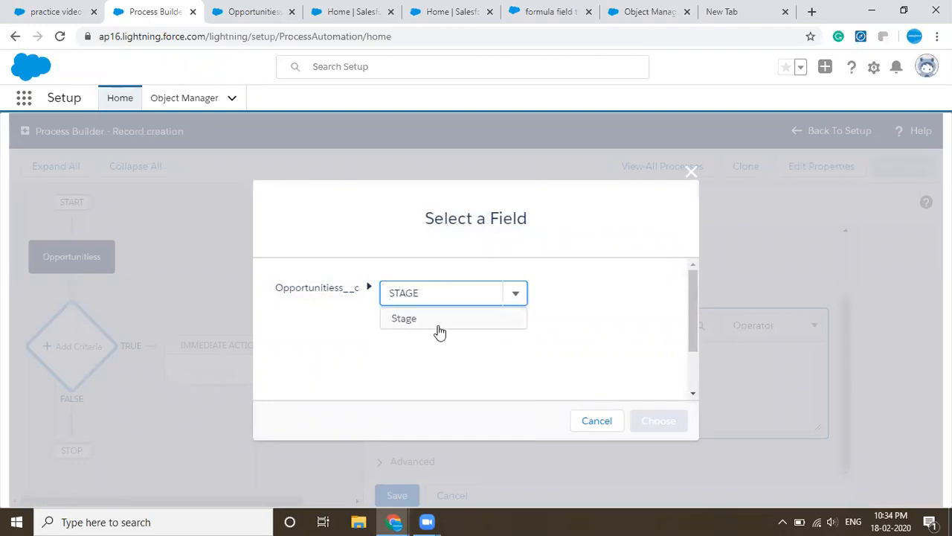
left_click(438, 325)
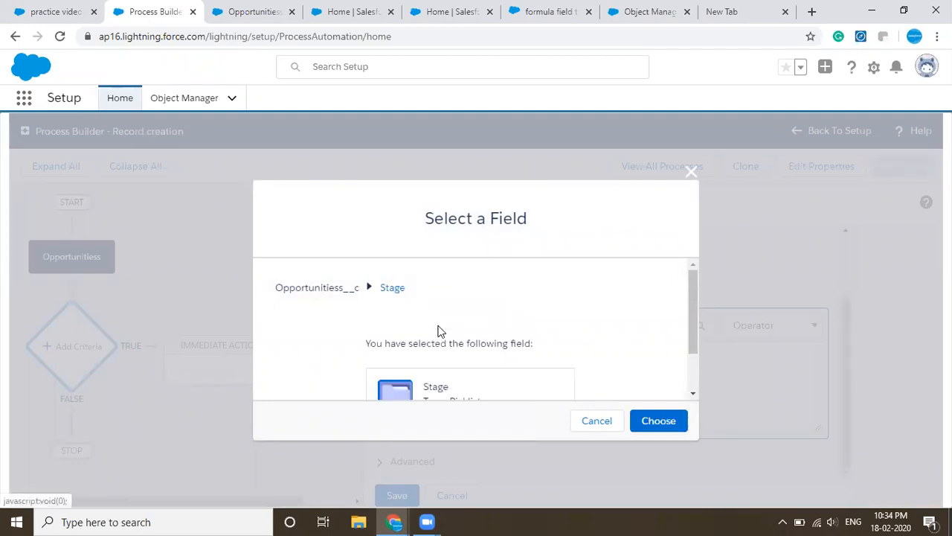
left_click(644, 421)
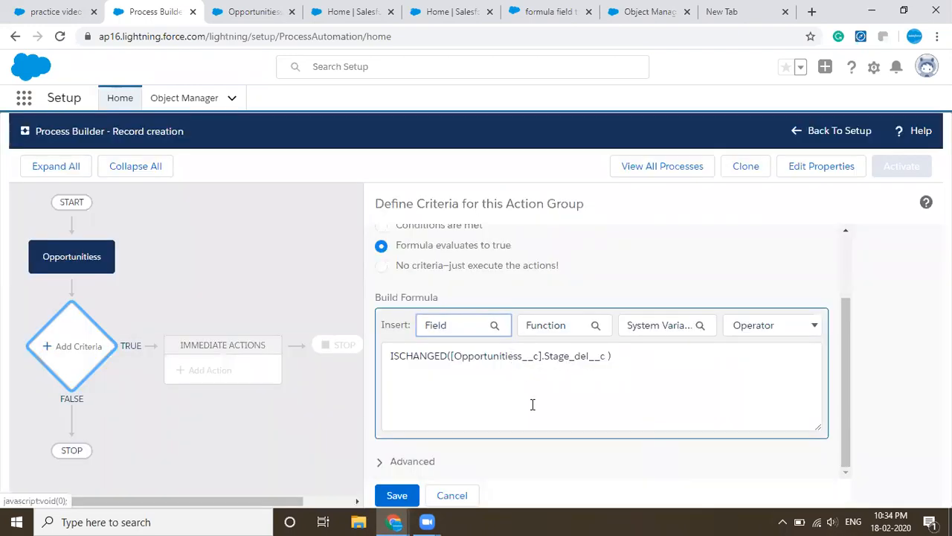
- Execute the actions only when specified changes are made to the record, and save the criteria
left_click(421, 462)
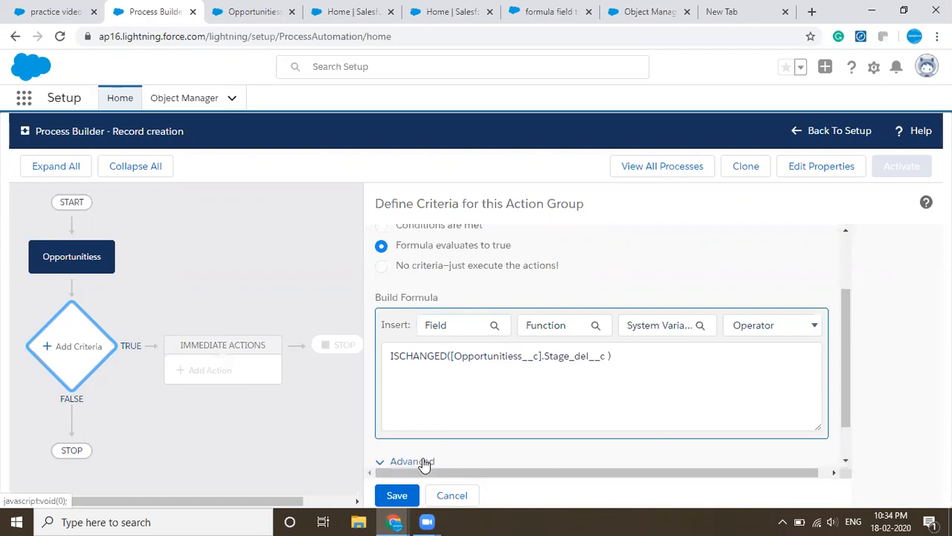
scroll(438, 446, "down", 1)
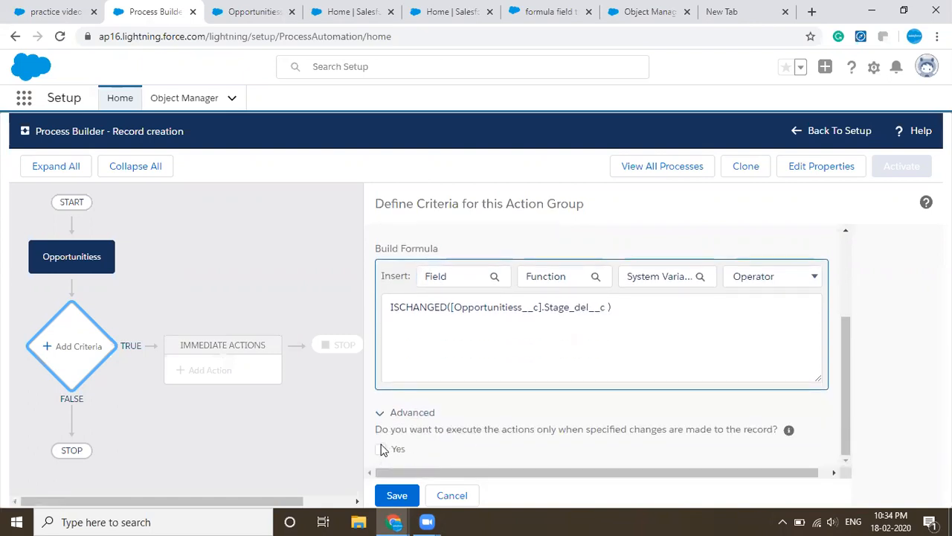
left_click(382, 449)
left_click(392, 487)
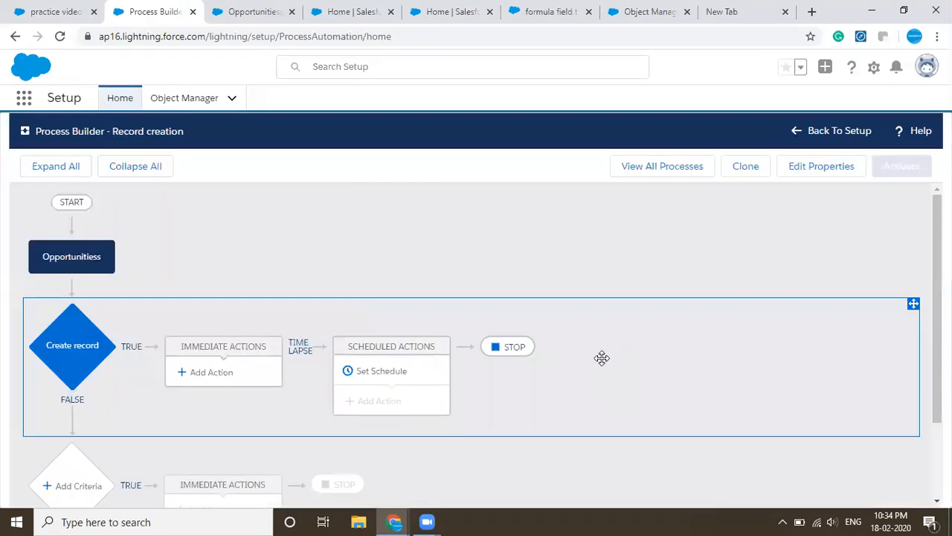
- Add an immediate action of type Create a Record named "Record creation"
left_click(211, 372)
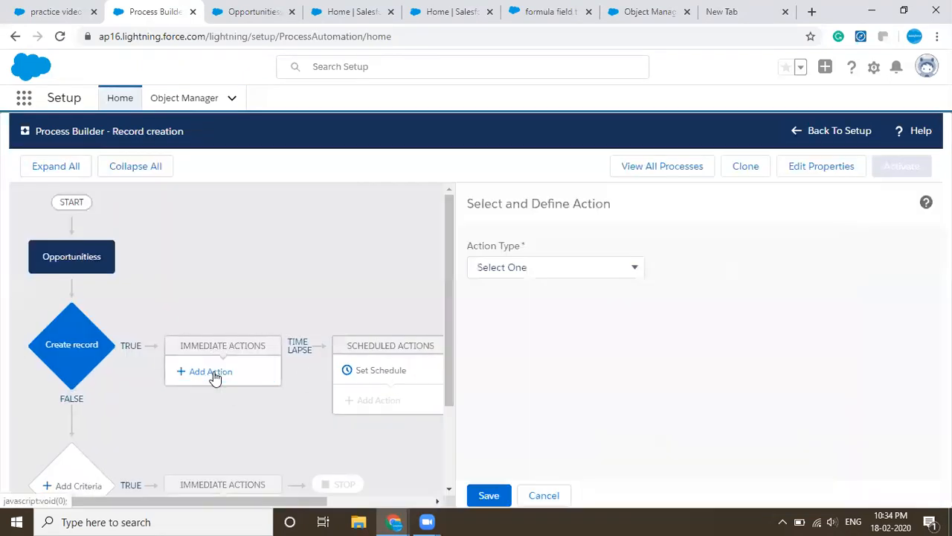
left_click(583, 269)
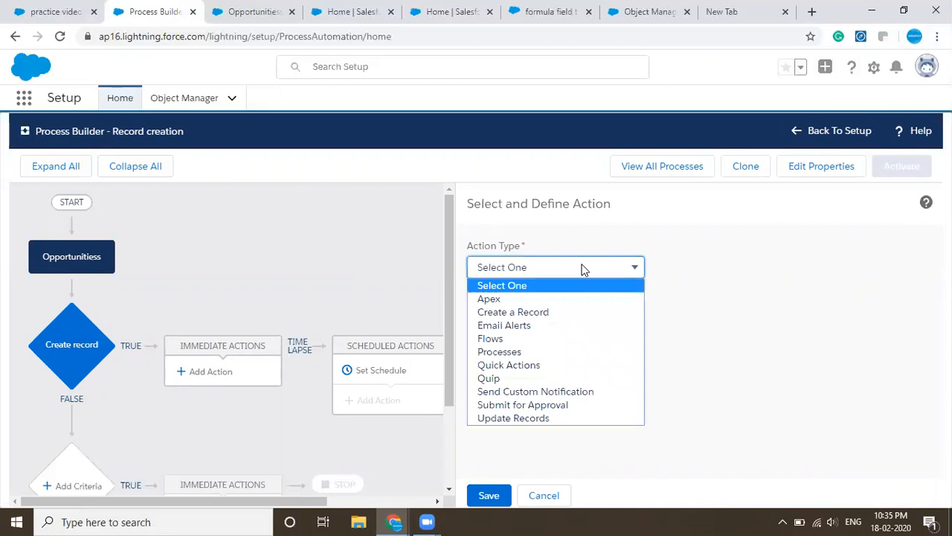
left_click(564, 313)
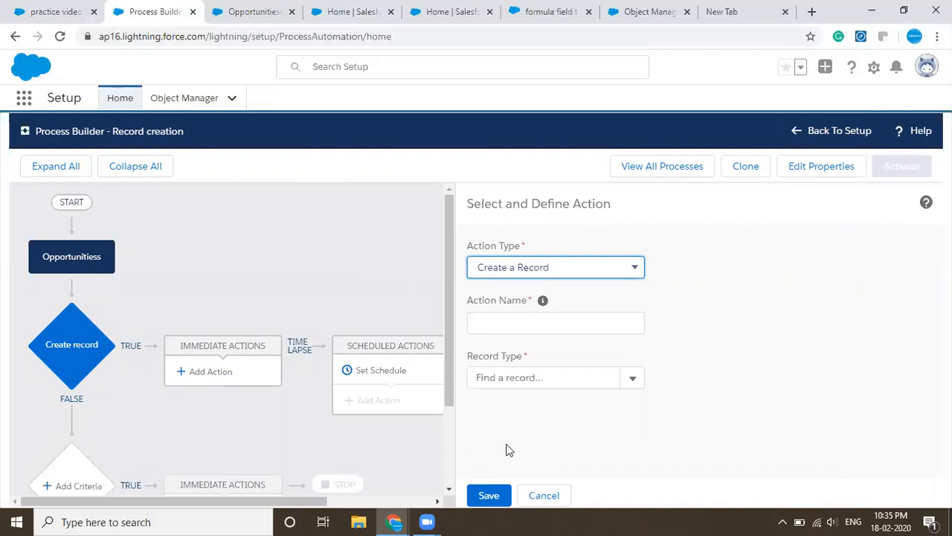
left_click(560, 323)
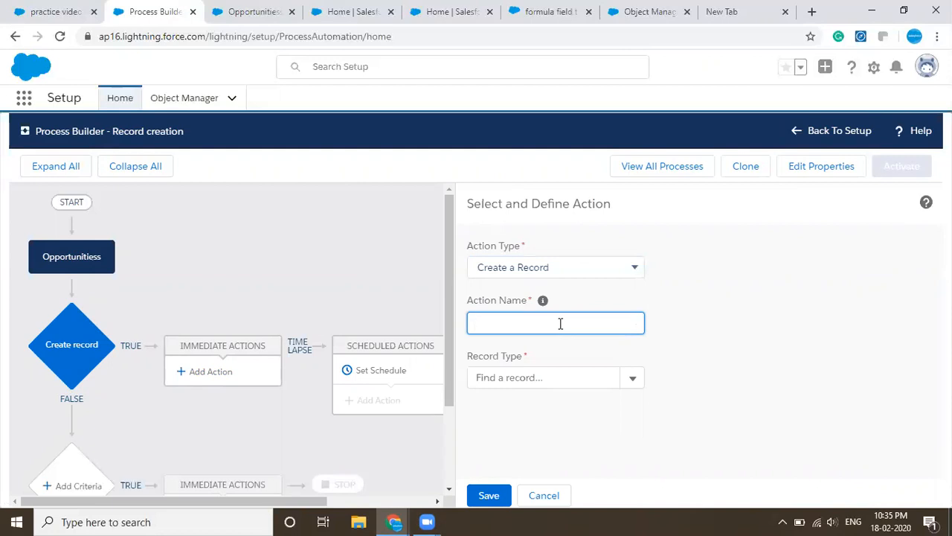
type("R")
key("BackSpace")
type("Record creation")
left_click(735, 350)
- Choose Oppertunity history as the record type that the action creates
left_click(607, 380)
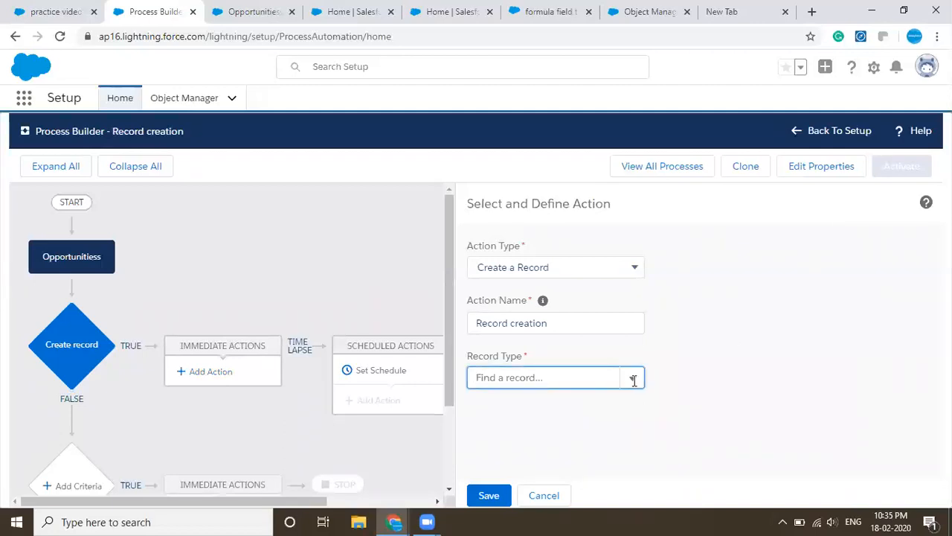
left_click(582, 380)
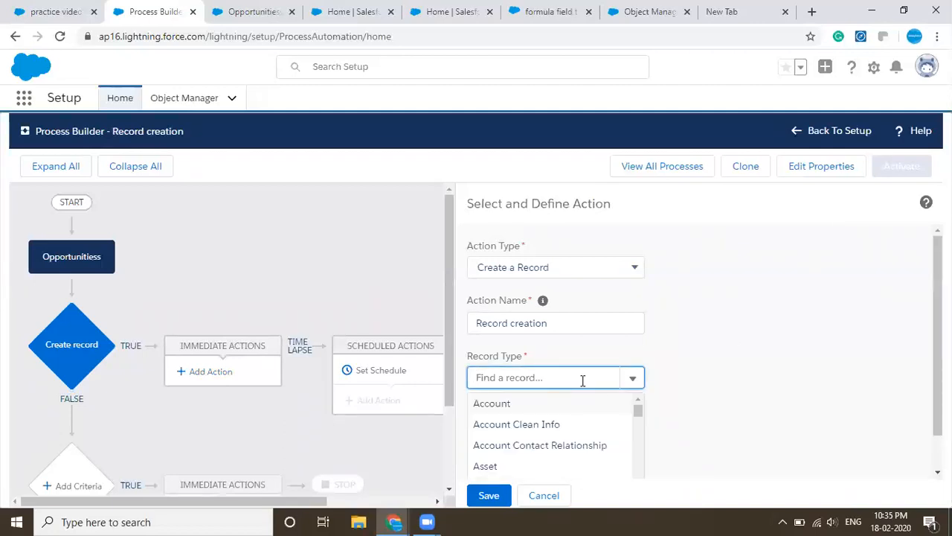
scroll(718, 364, "down", 1)
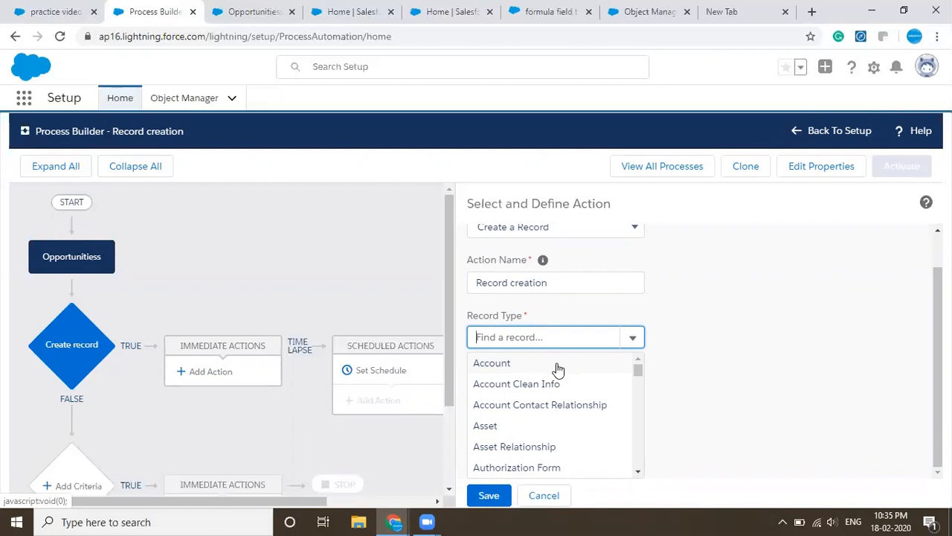
scroll(558, 370, "down", 10)
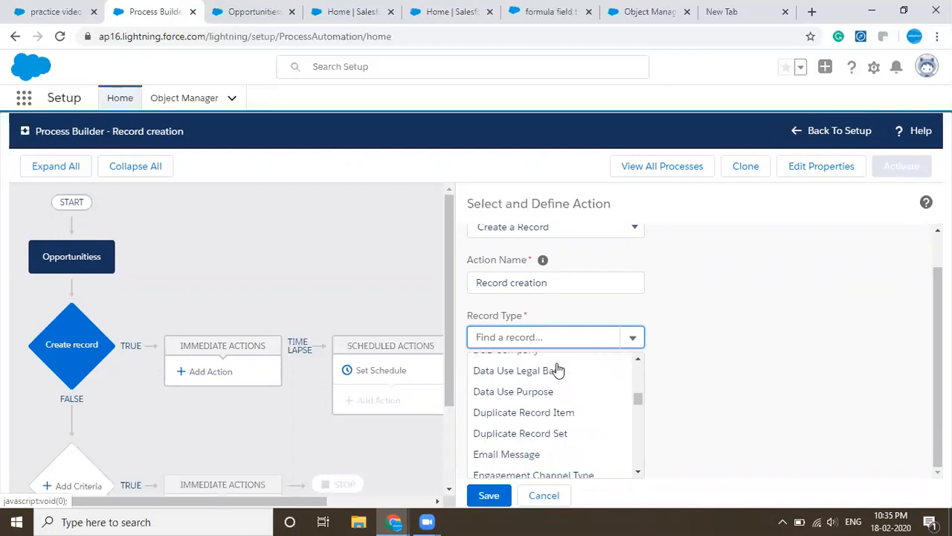
scroll(558, 370, "down", 3)
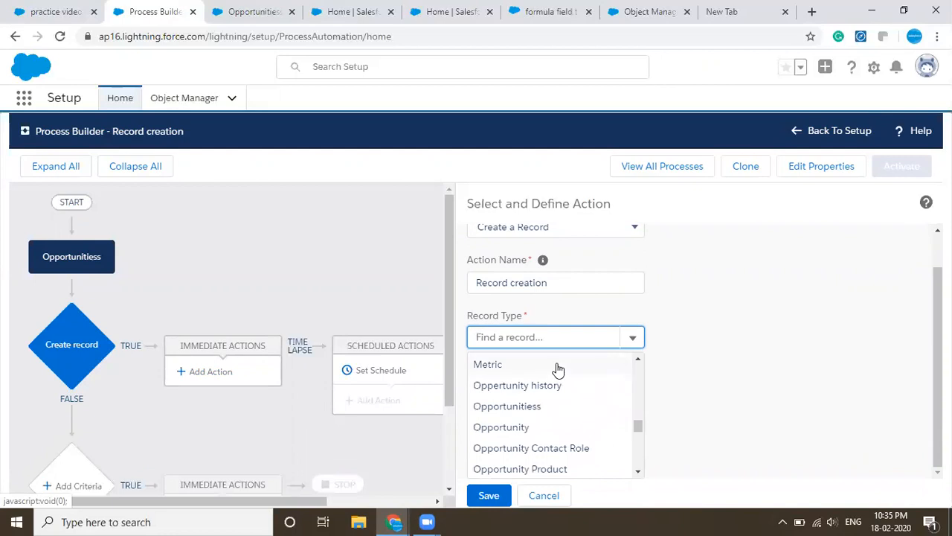
left_click(564, 385)
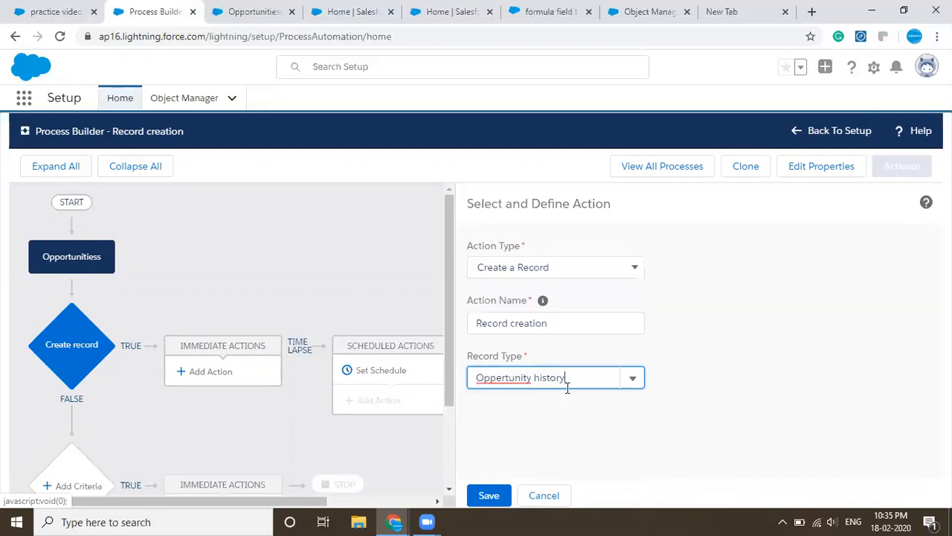
- Add a field value row for the Stage change field of the new Oppertunity history record
scroll(683, 417, "down", 1)
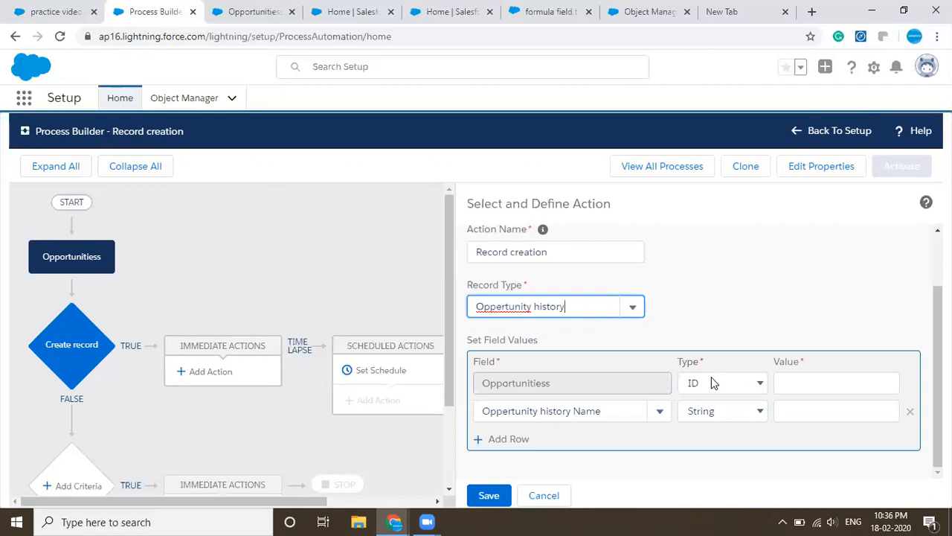
left_click(599, 410)
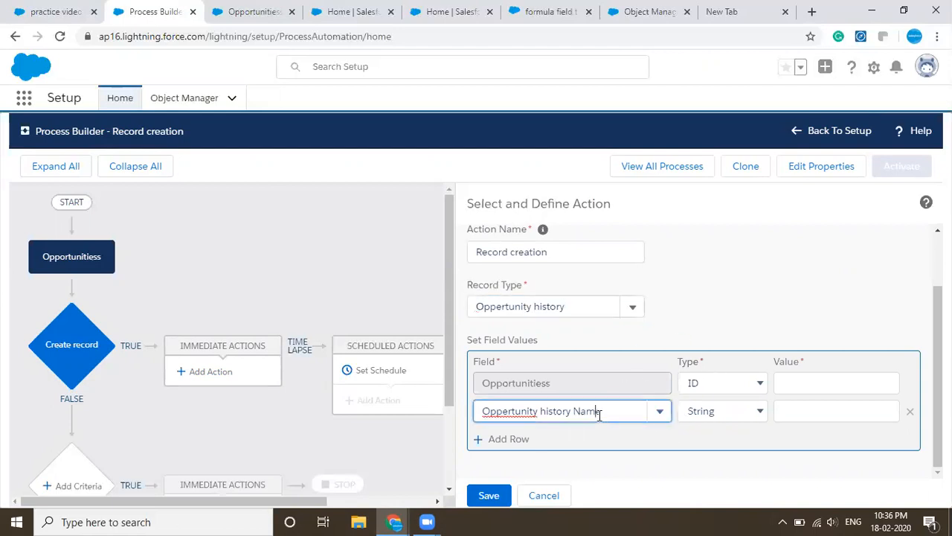
left_click(511, 439)
left_click(520, 439)
type("s")
key("BackSpace")
type("stage")
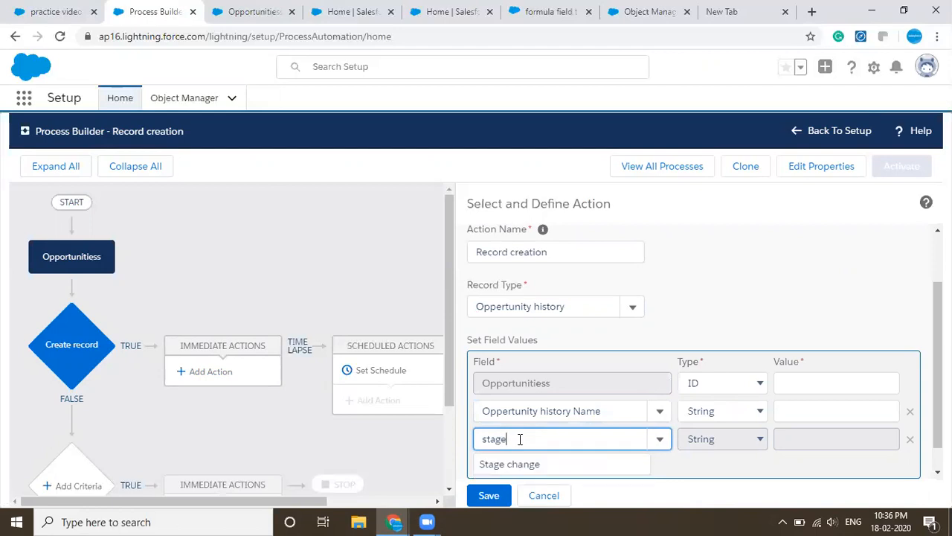
left_click(516, 464)
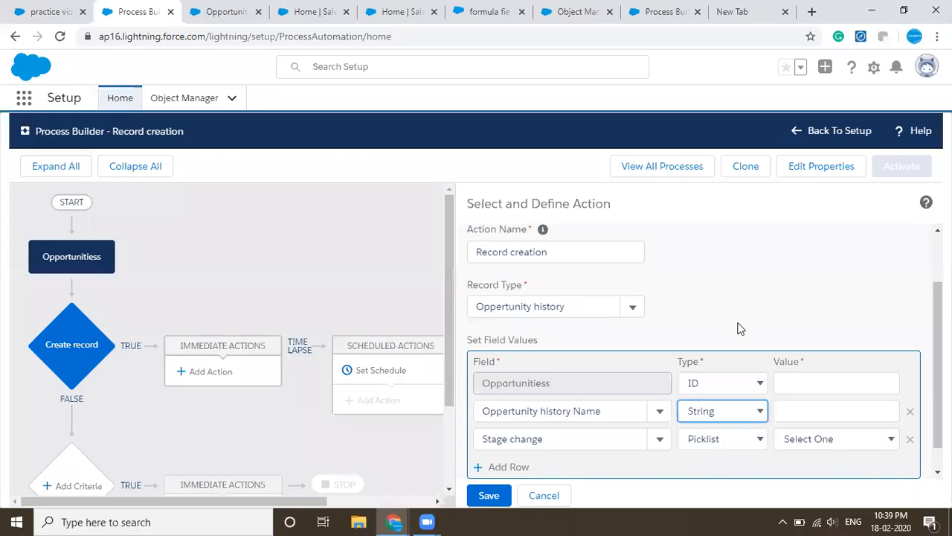
- Set the value types to Field Reference for Opportunitiess, Formula for Oppertunity history Name, and Field Reference for Stage change
left_click(719, 381)
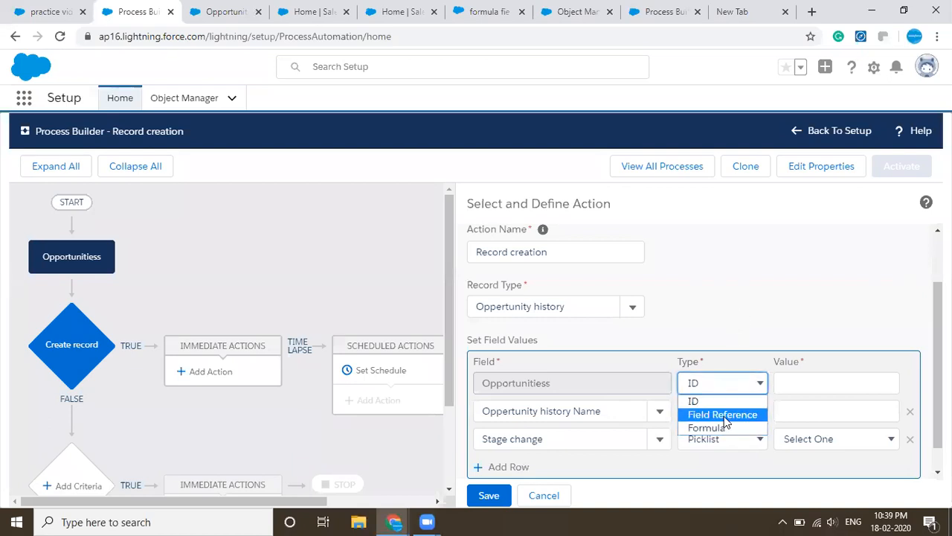
left_click(724, 414)
left_click(727, 413)
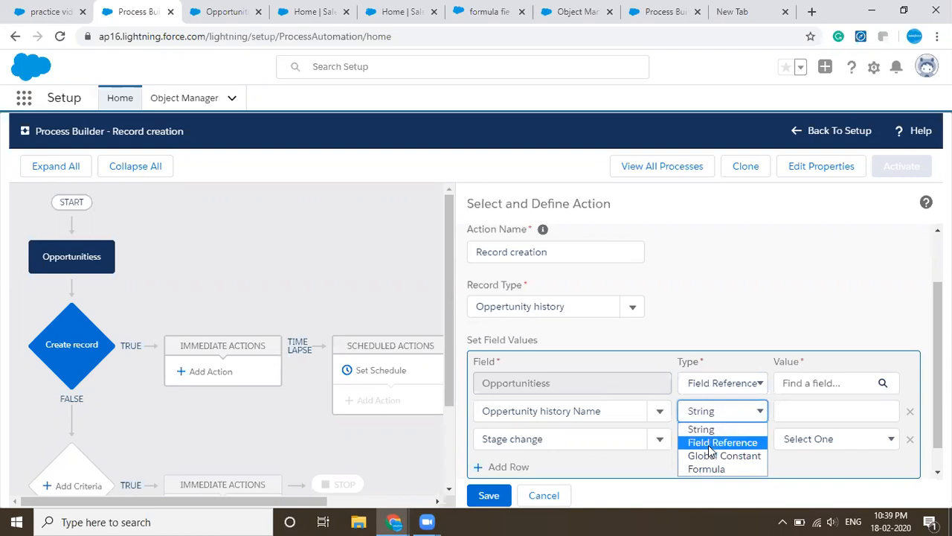
left_click(706, 470)
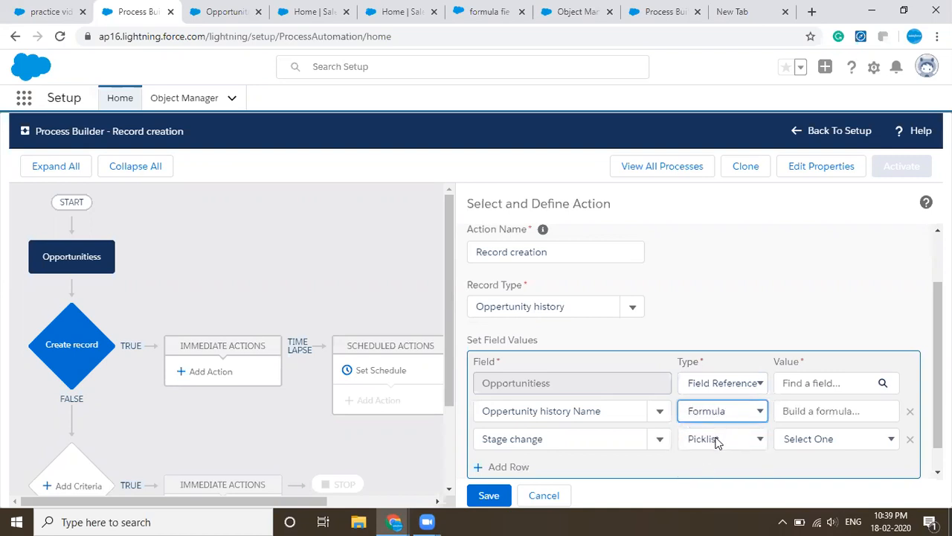
left_click(717, 441)
left_click(708, 471)
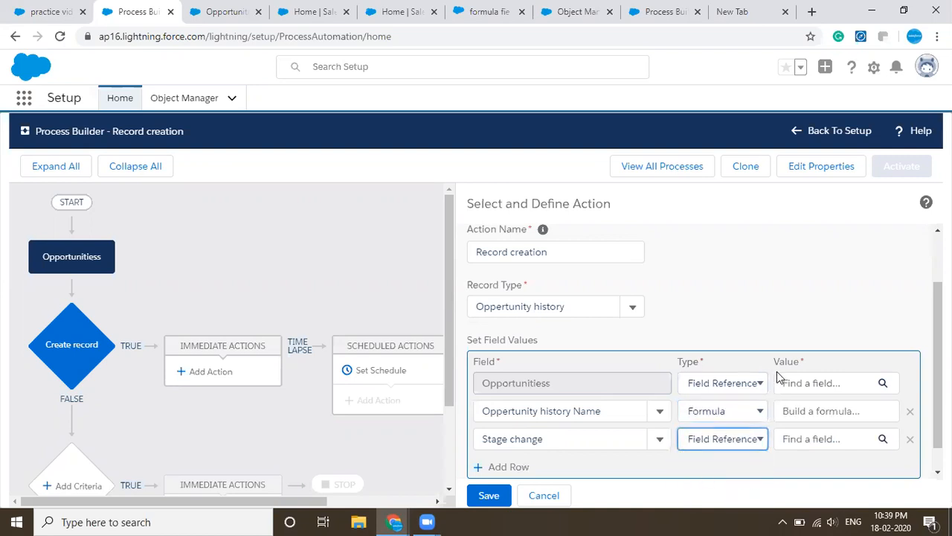
left_click(798, 387)
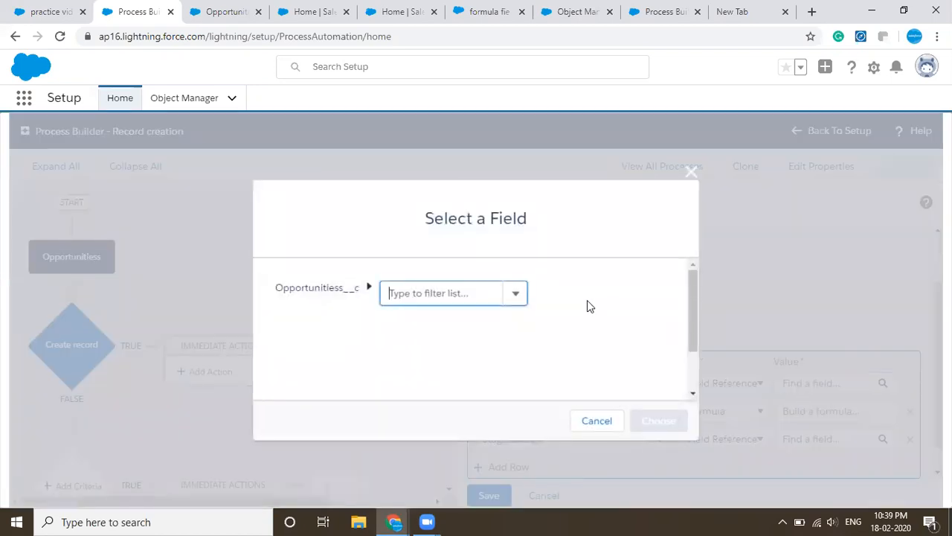
type("id")
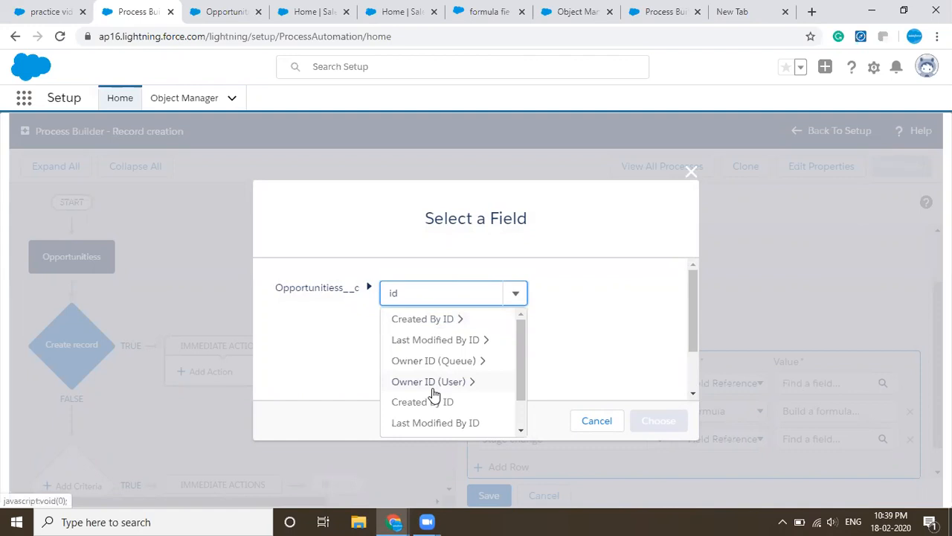
scroll(432, 391, "down", 3)
scroll(438, 350, "up", 3)
left_click(442, 320)
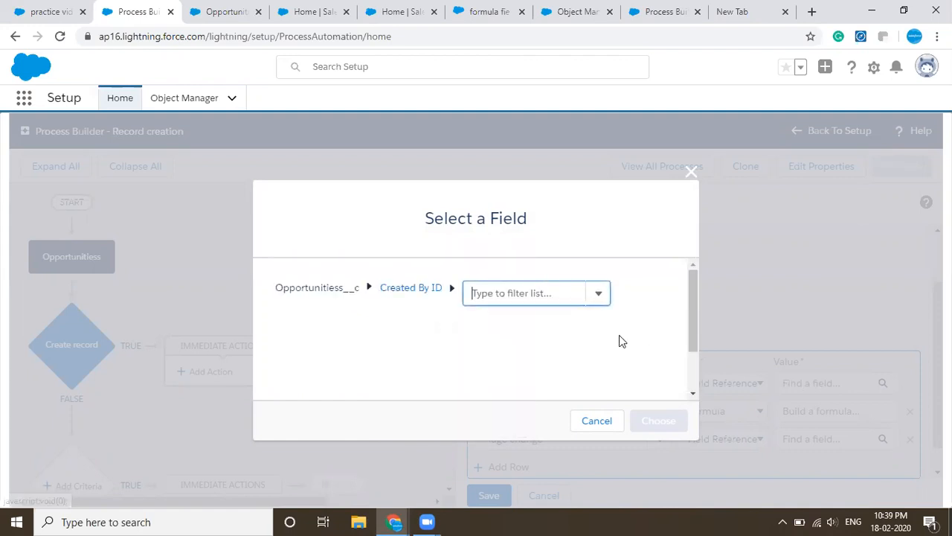
left_click(452, 292)
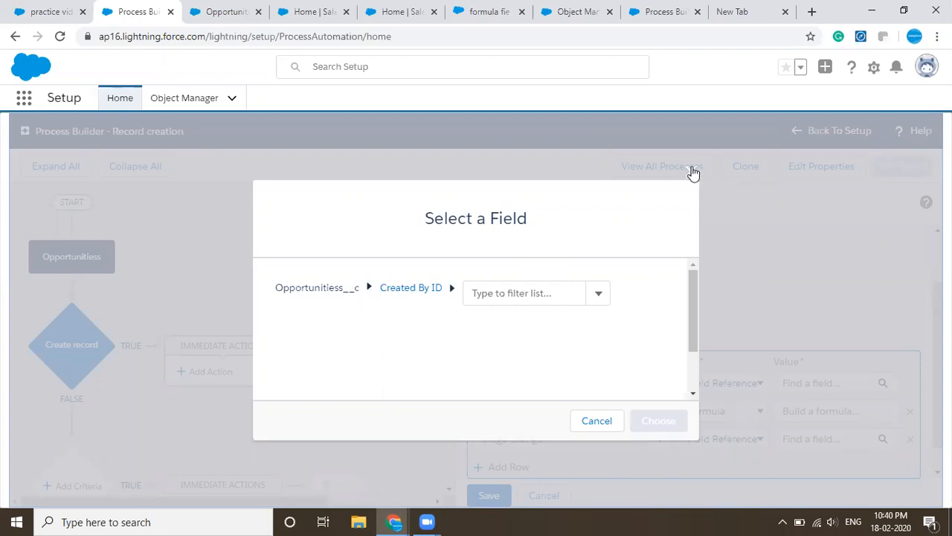
left_click(693, 172)
- Set the Opportunitiess value of the new Oppertunity history record to the Record ID field of Opportunitiess__c
left_click(851, 383)
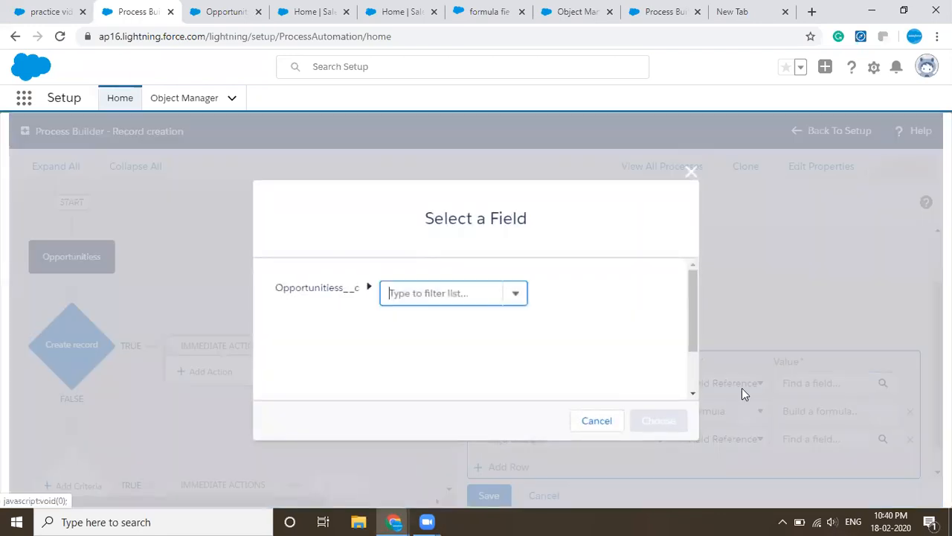
type("id")
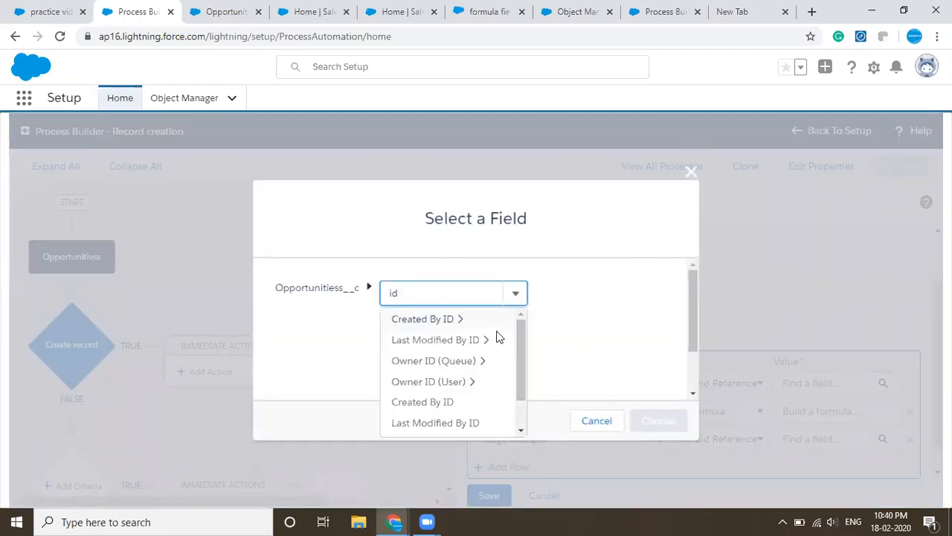
scroll(498, 338, "down", 2)
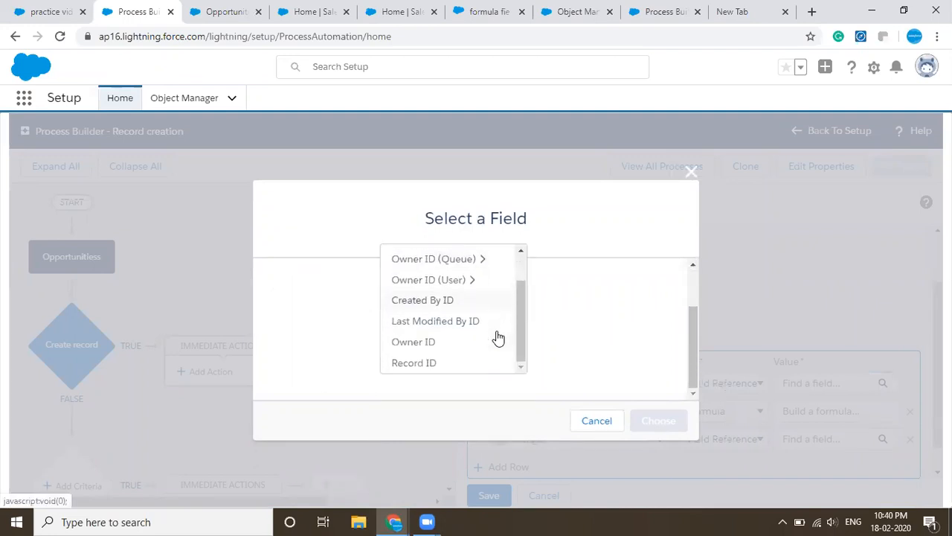
scroll(498, 338, "up", 3)
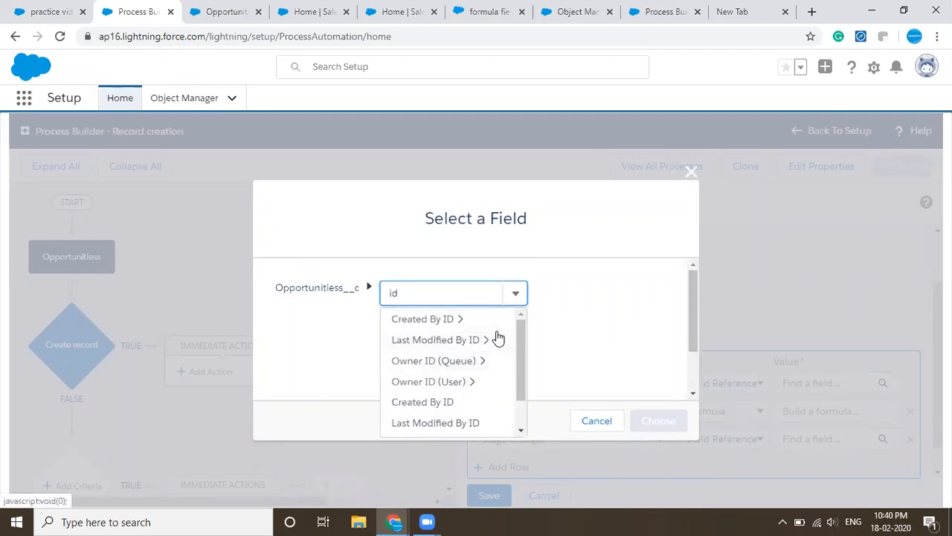
mouse_move(523, 331)
left_mouse_down()
mouse_move(520, 364)
mouse_move(518, 326)
left_mouse_up()
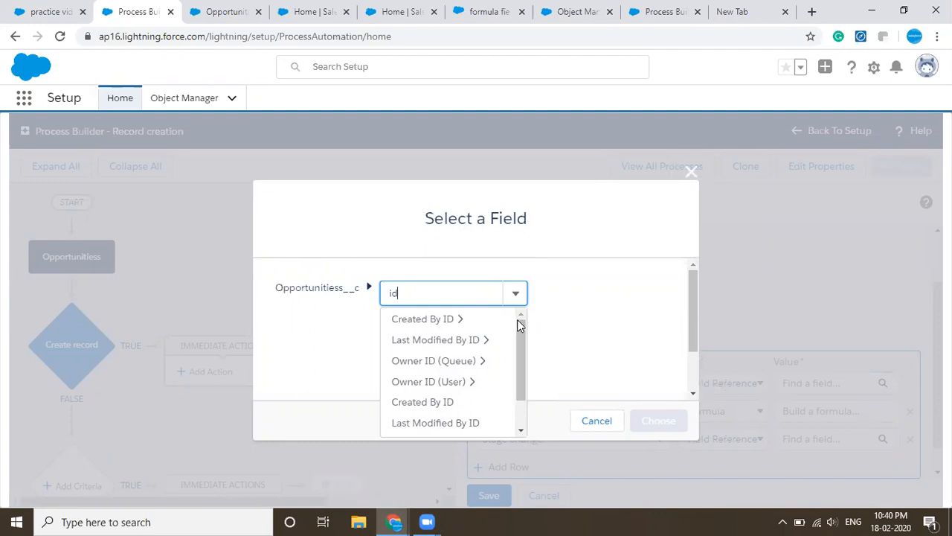
left_click_drag(518, 329, 520, 360)
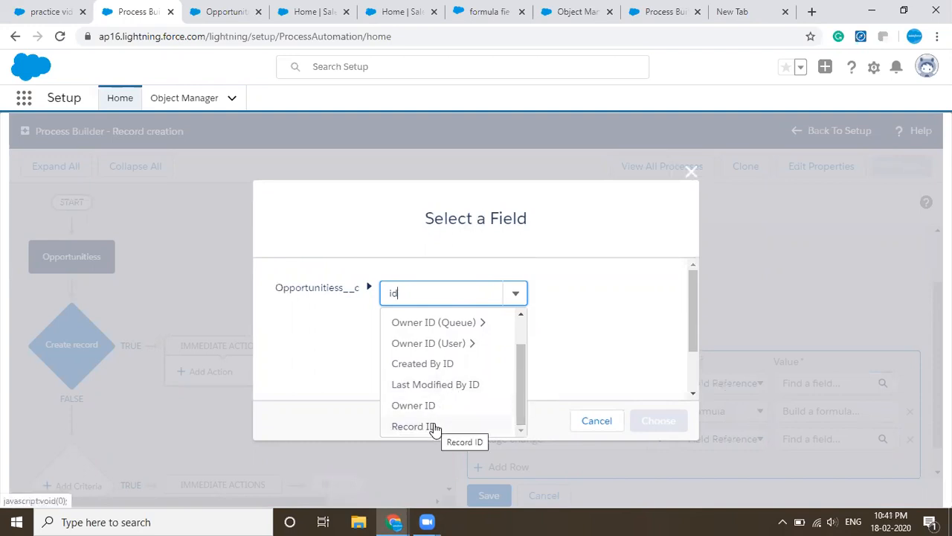
scroll(435, 429, "up", 2)
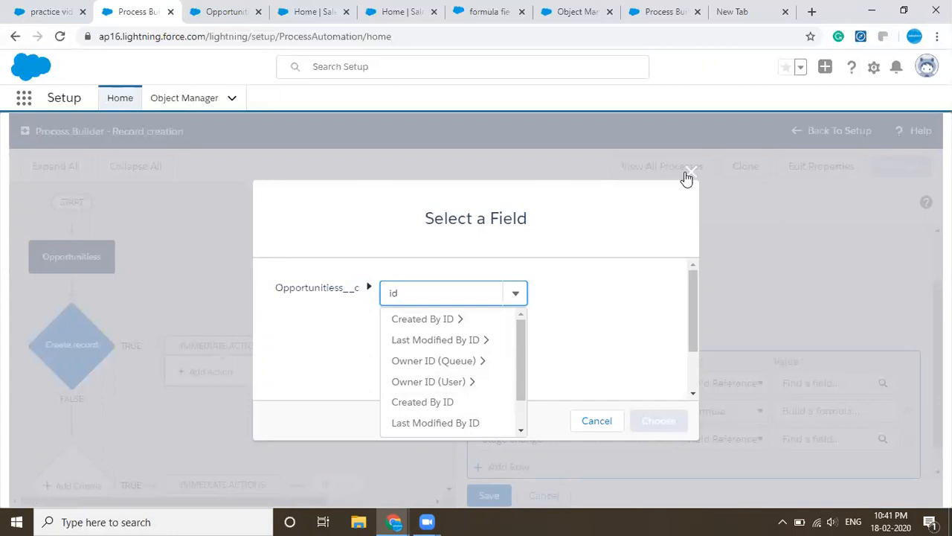
scroll(424, 418, "down", 5)
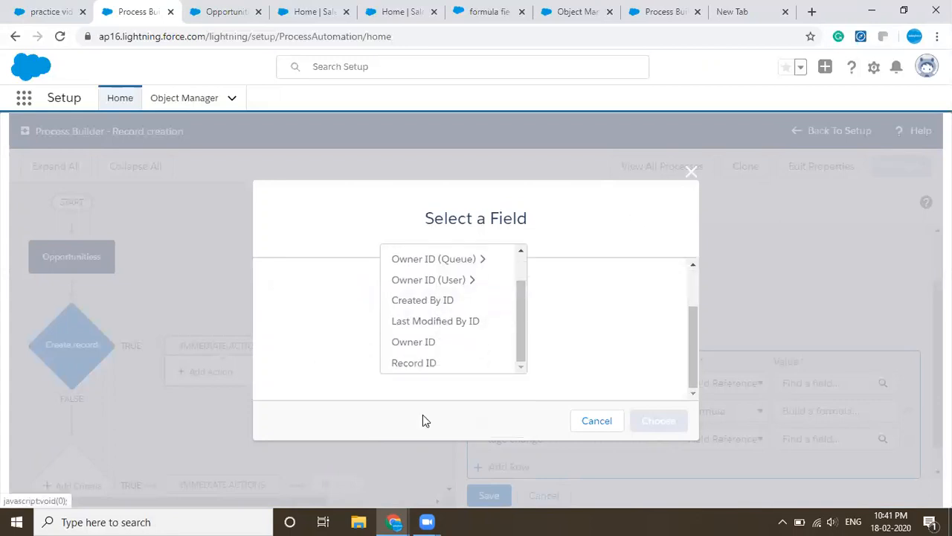
left_click(430, 364)
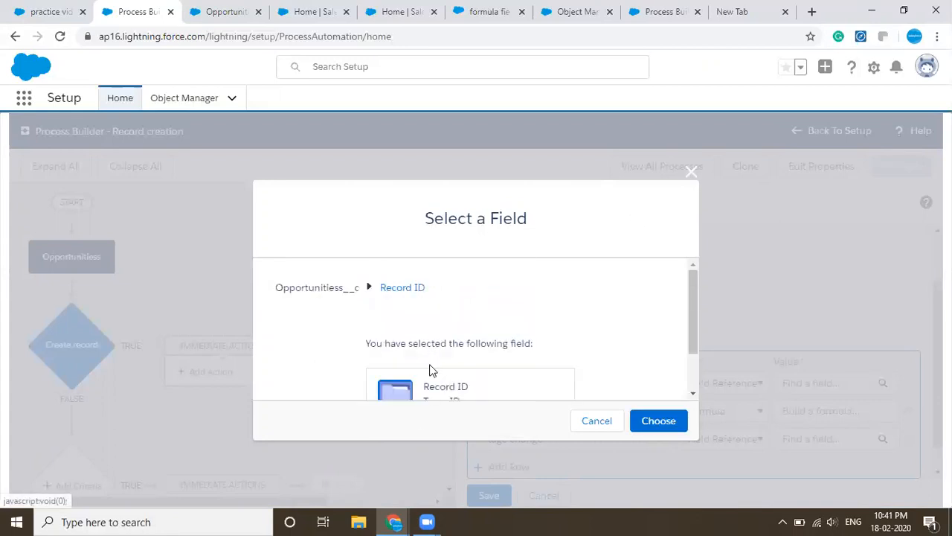
left_click(668, 418)
- Start the formula for Oppertunity history Name and filter the insertable Opportunitiess__c fields by "name"
left_click(840, 414)
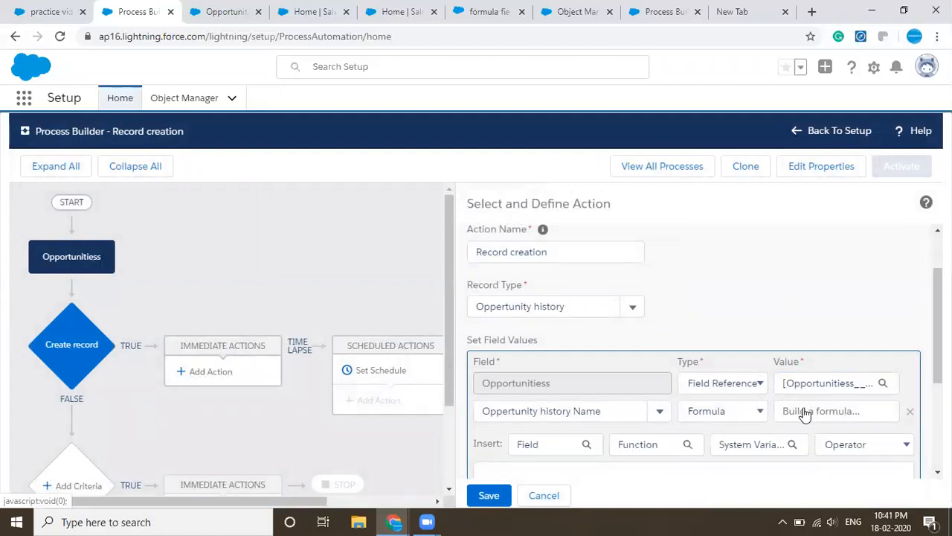
scroll(629, 404, "down", 2)
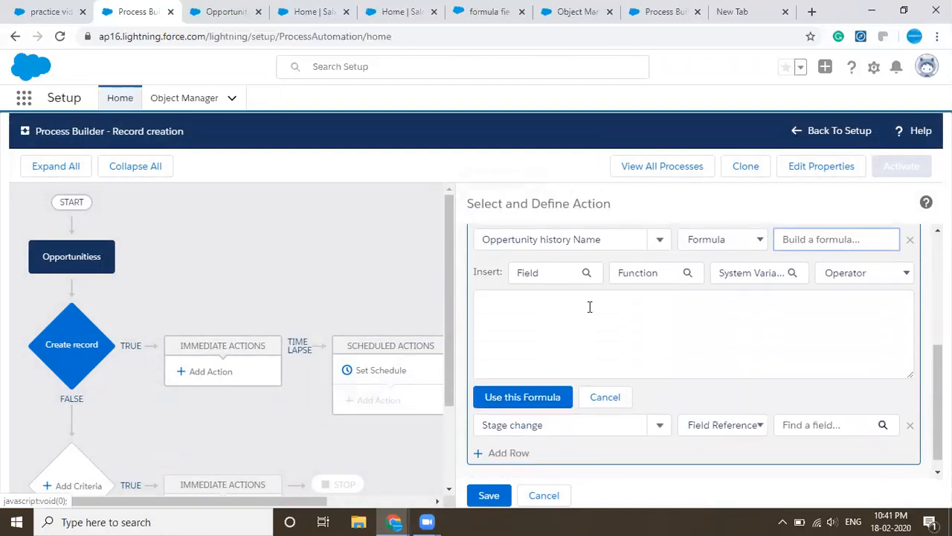
left_click(577, 274)
left_click(493, 291)
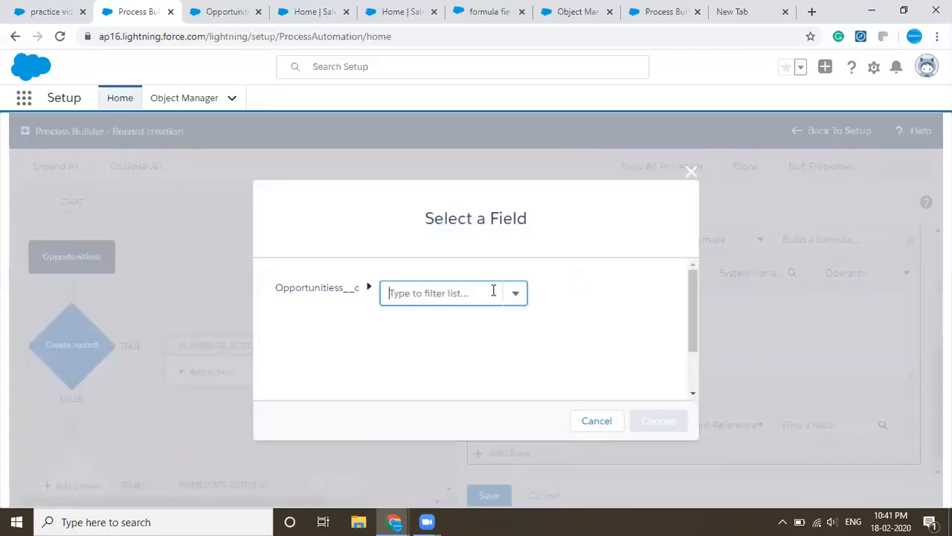
type("op")
key("BackSpace")
key("BackSpace")
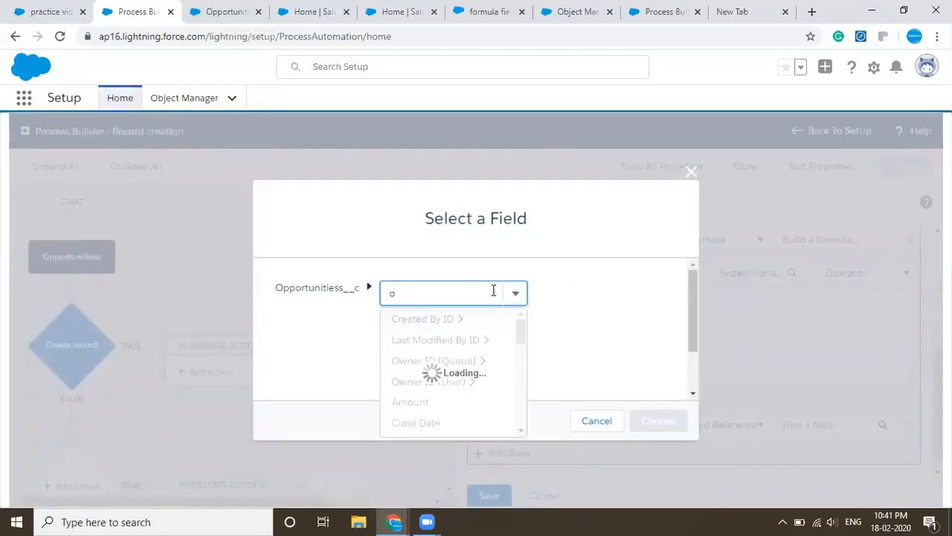
type("name")
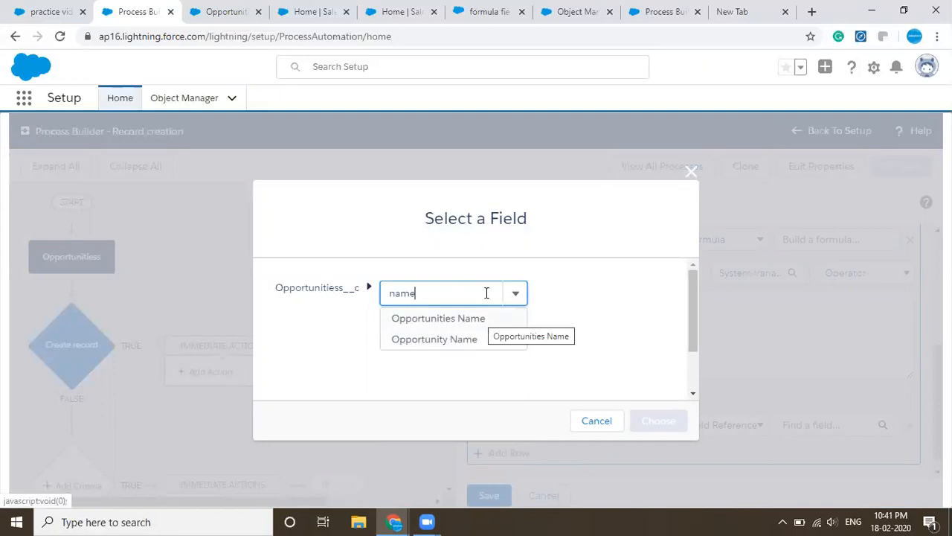
- Examine the standard and custom fields in the Opportunitiess object definition to tell Opportunities Name and Opportunity Name apart
left_click(236, 9)
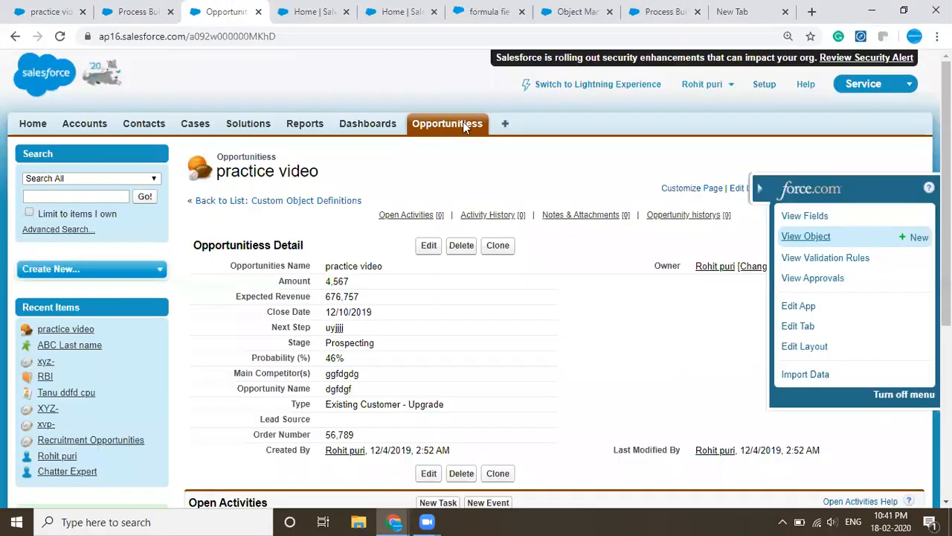
left_click(320, 8)
left_click(237, 8)
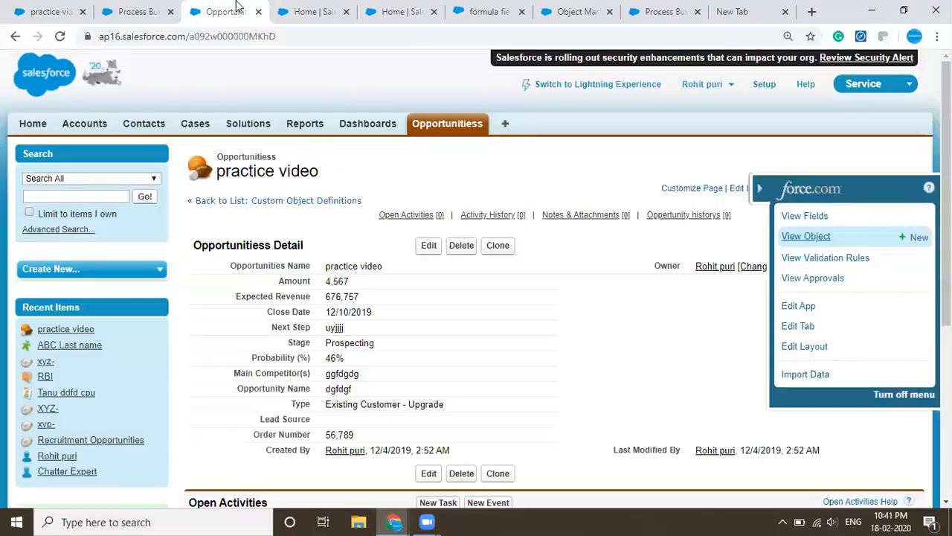
left_click(816, 239)
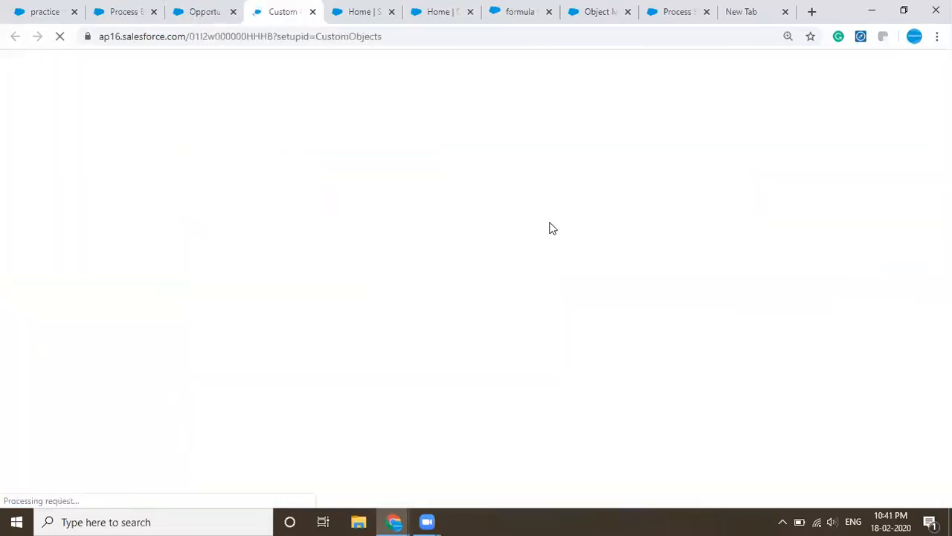
scroll(550, 227, "down", 3)
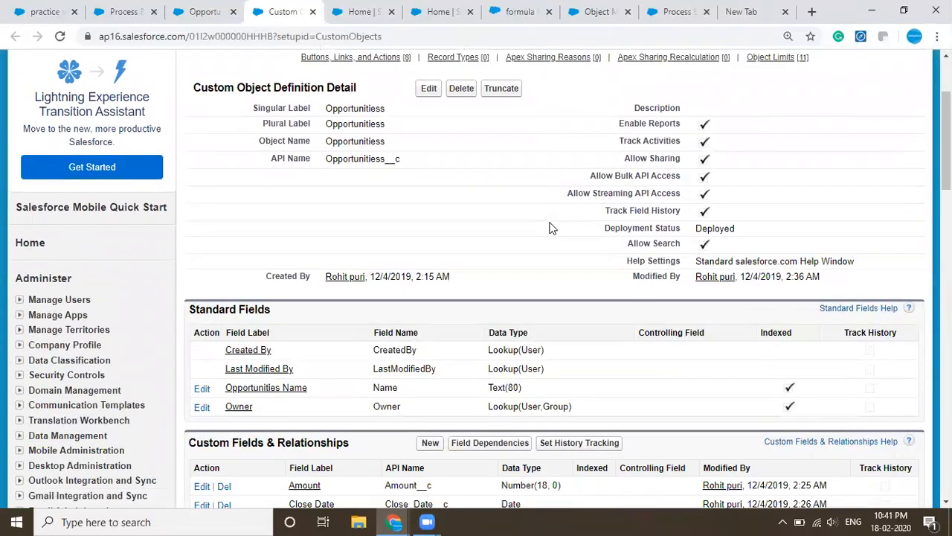
left_click(193, 10)
left_click(262, 6)
scroll(357, 438, "down", 3)
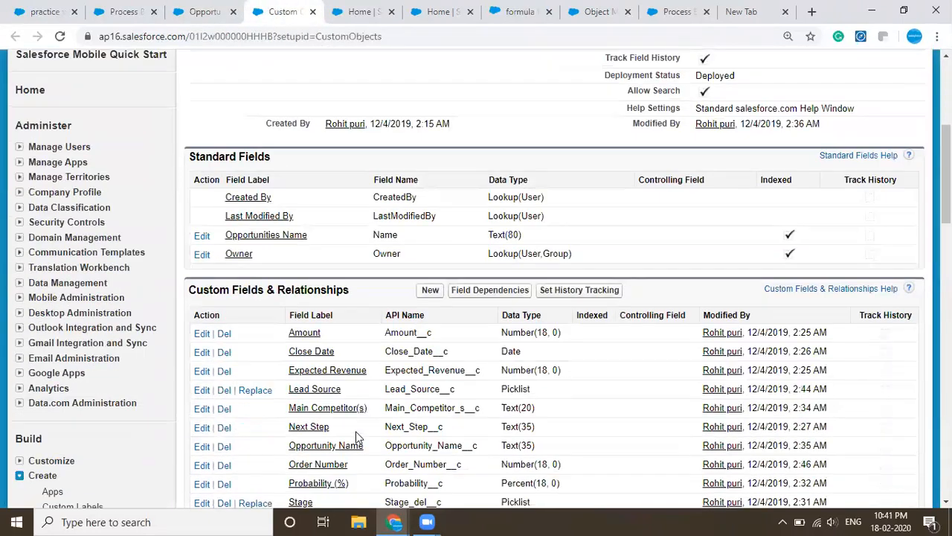
scroll(357, 438, "up", 5)
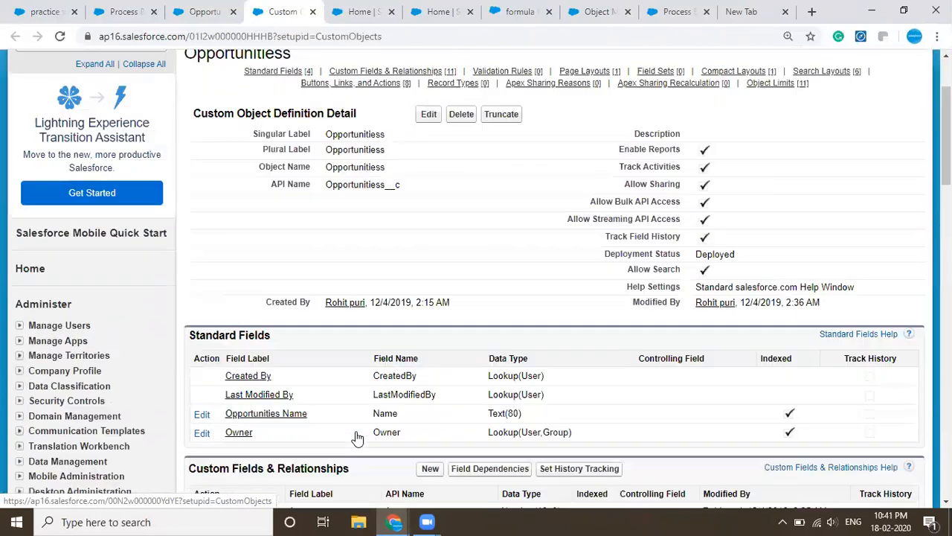
scroll(401, 343, "down", 1)
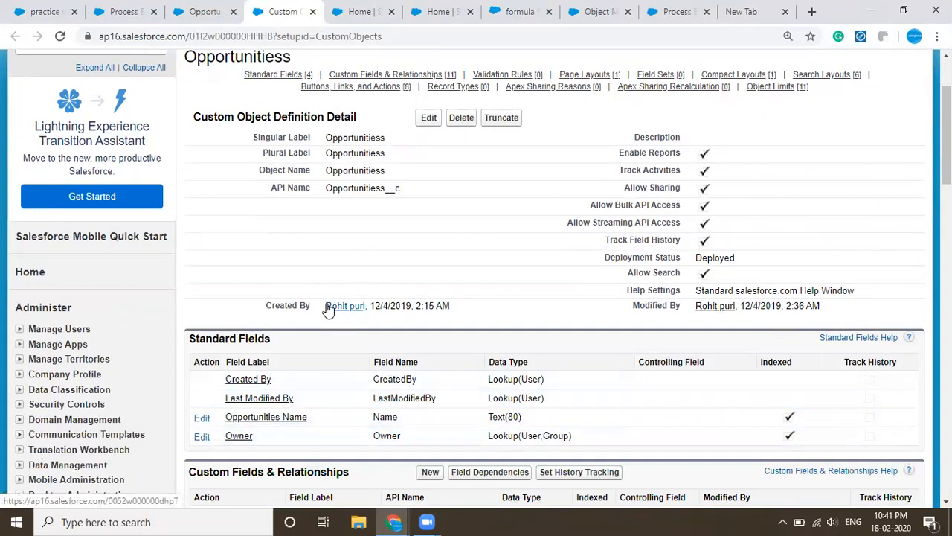
scroll(328, 310, "down", 1)
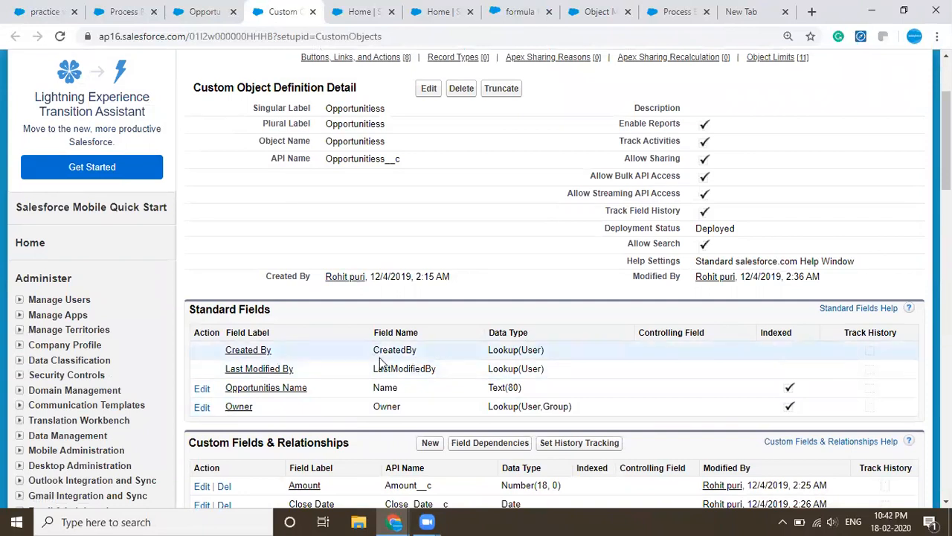
- Insert the Opportunities Name field into the Oppertunity history Name formula in Process Builder and apply [Opportunitiess__c].Name
key("ctrl+shift+Tab")
key("ctrl+shift+Tab")
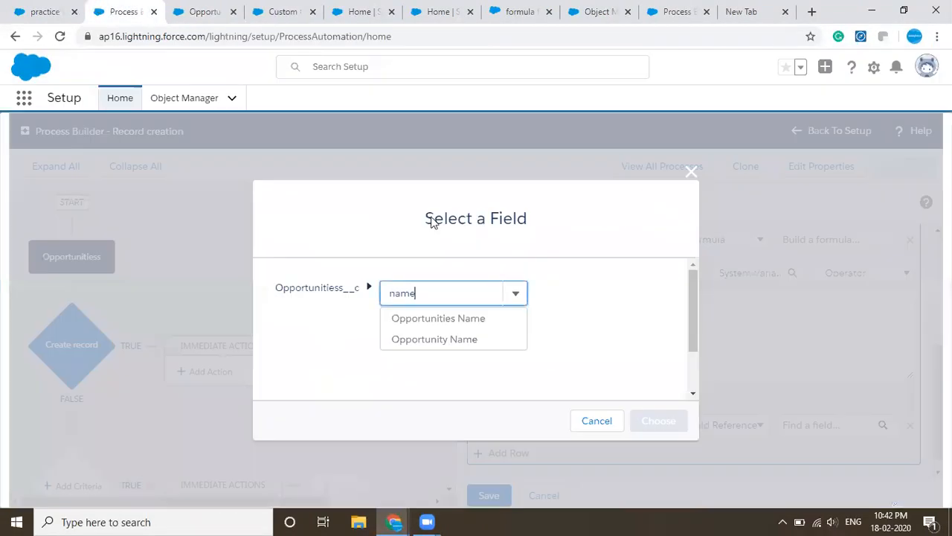
left_click(446, 319)
left_click(659, 421)
scroll(660, 424, "down", 1)
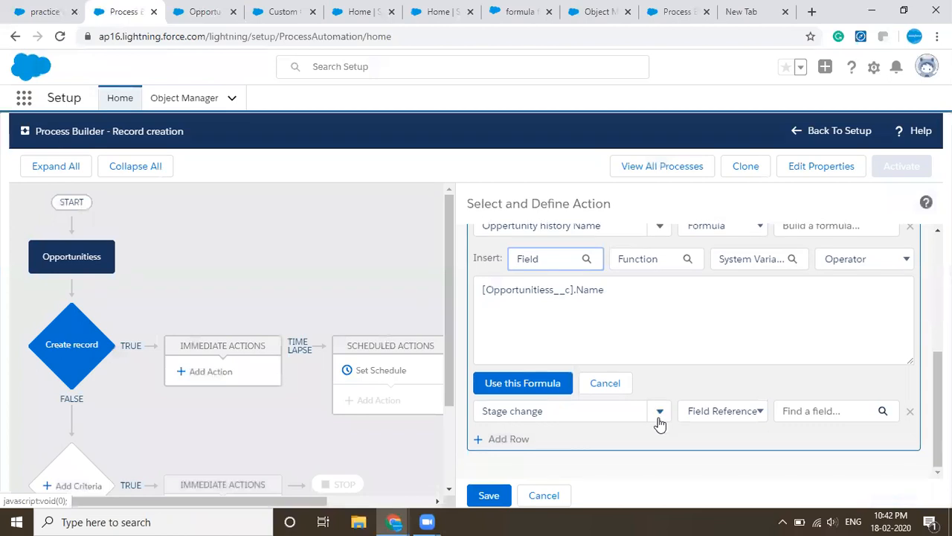
left_click(550, 383)
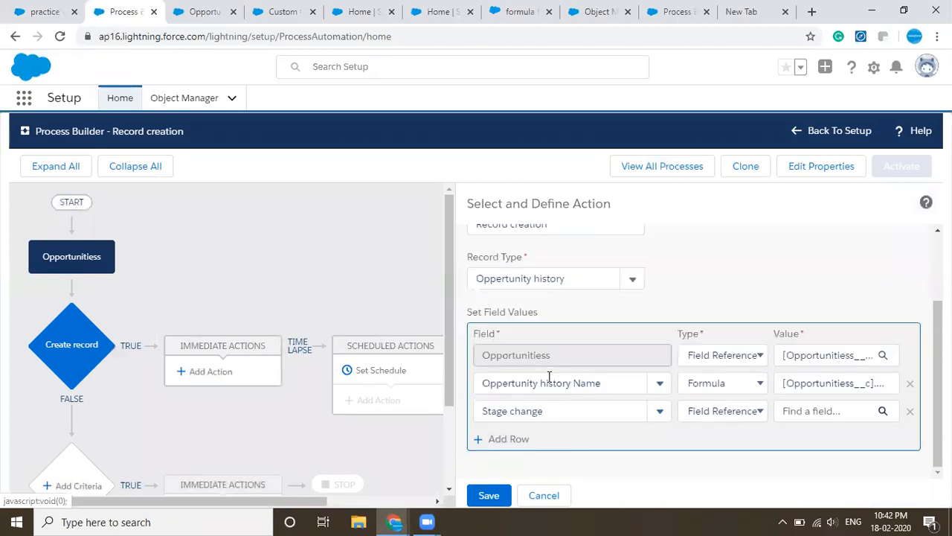
- Set the Stage change value to the Stage field of Opportunitiess__c
left_click(823, 413)
type("stage")
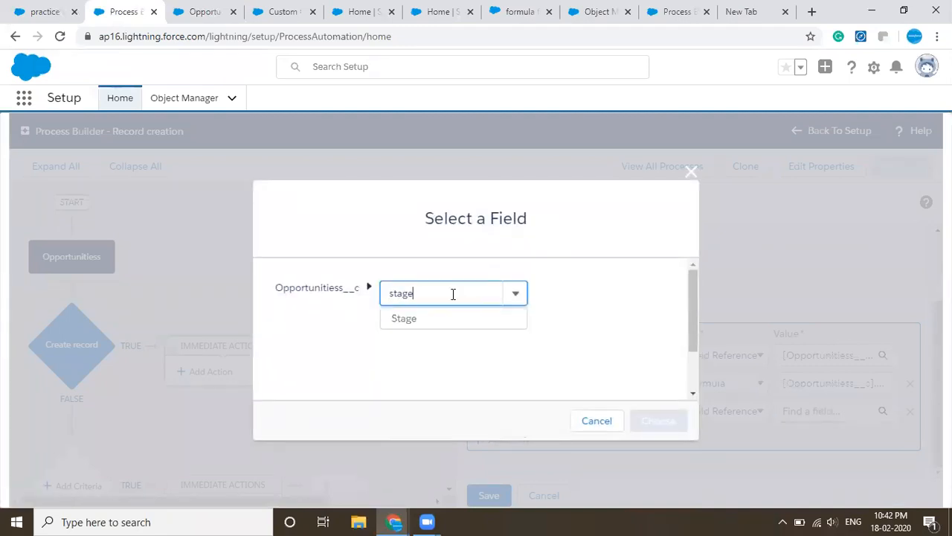
left_click(434, 320)
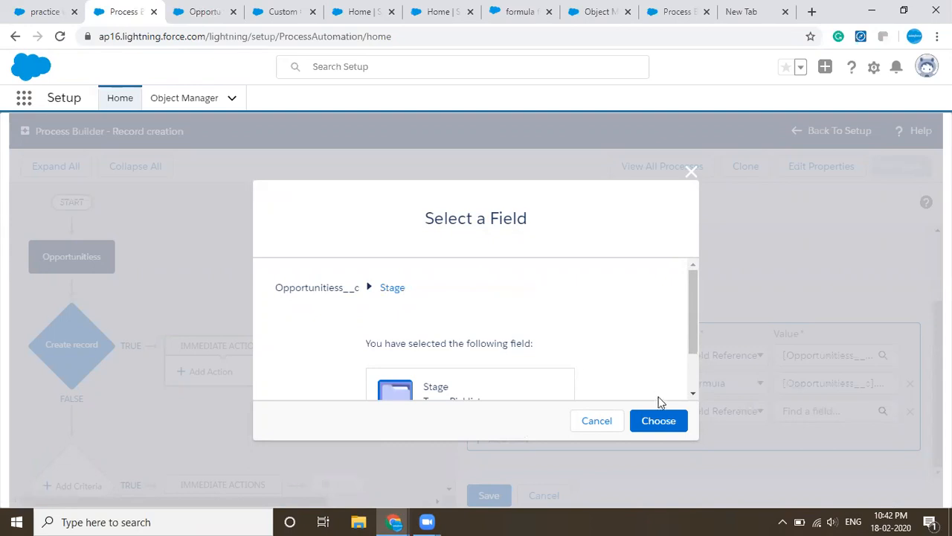
left_click(659, 421)
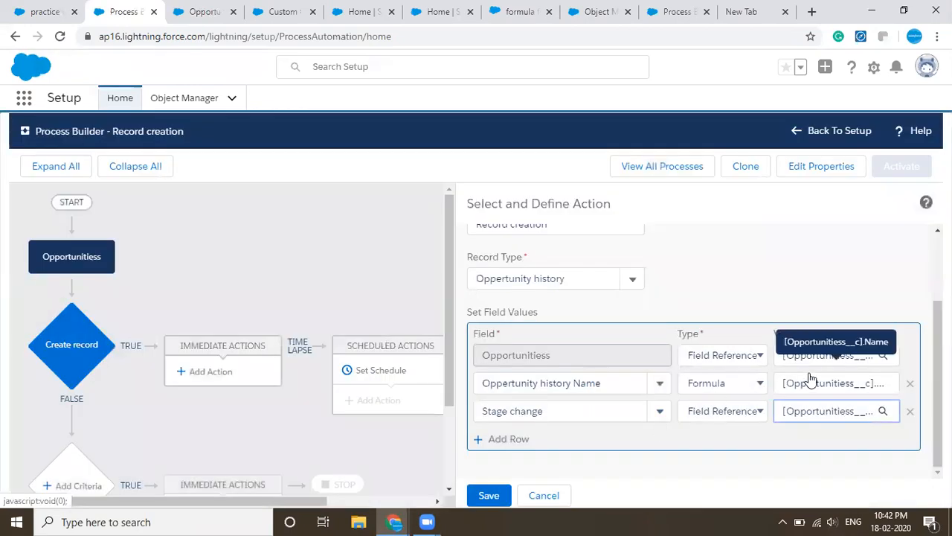
- Open the field selection for the Opportunitiess value and examine the practice video record and the Opportunitiess object definition for a matching field
left_click(818, 364)
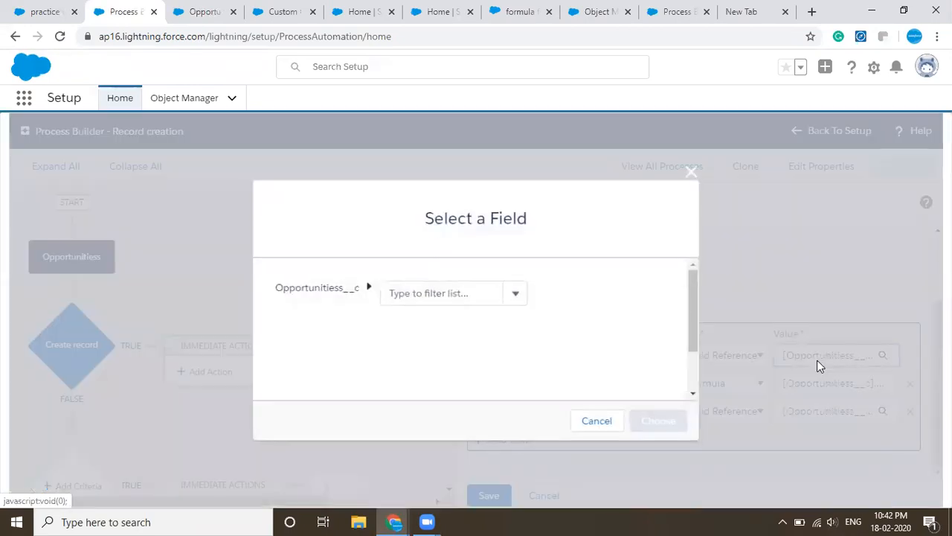
left_click(199, 12)
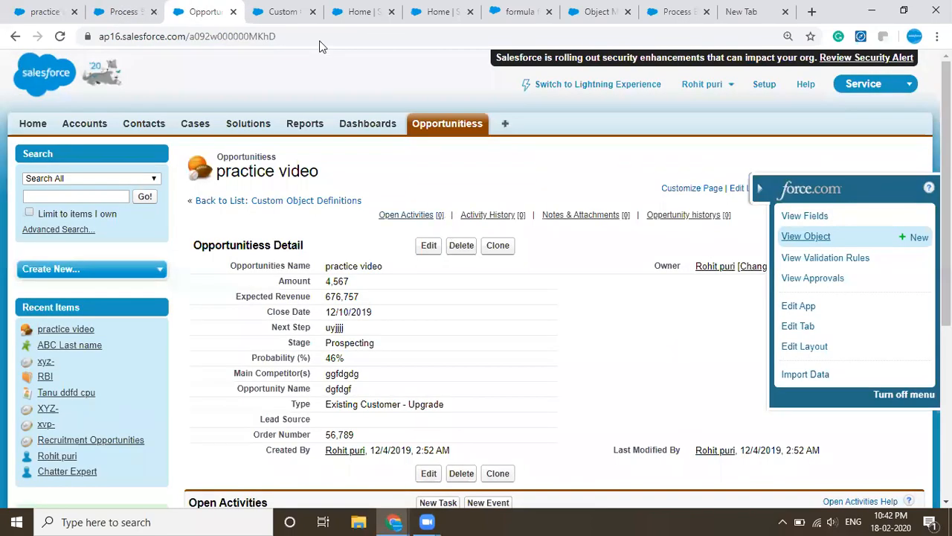
left_click(294, 11)
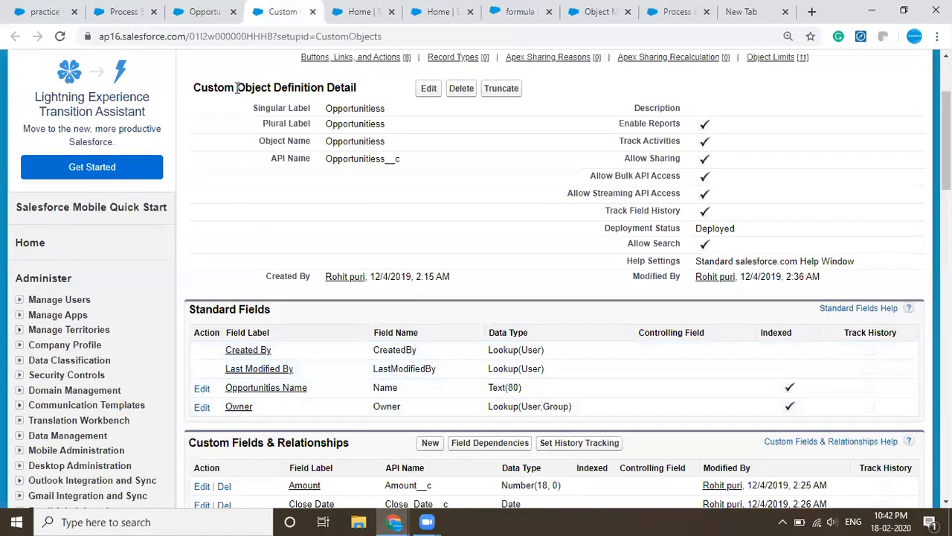
left_click(201, 12)
left_click(142, 8)
left_click(196, 8)
left_click(261, 8)
left_click(220, 8)
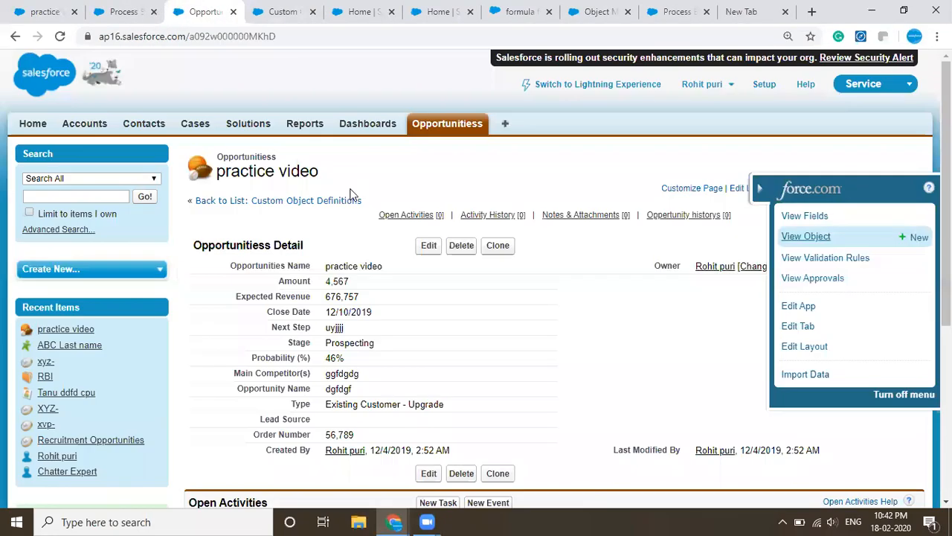
- Set the Opportunitiess value in Process Builder to the Created By ID field of Opportunitiess__c
left_click(123, 12)
type("us")
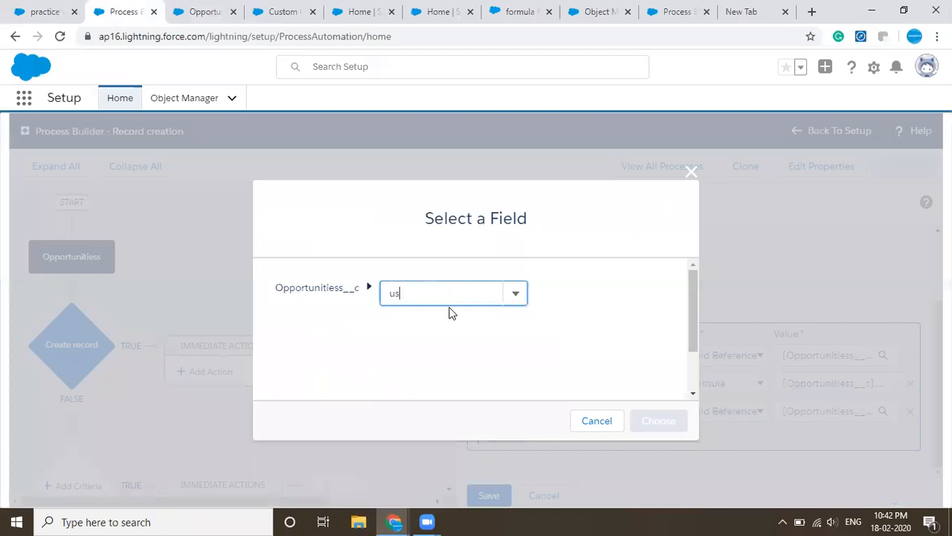
type("et")
key("BackSpace")
key("BackSpace")
key("BackSpace")
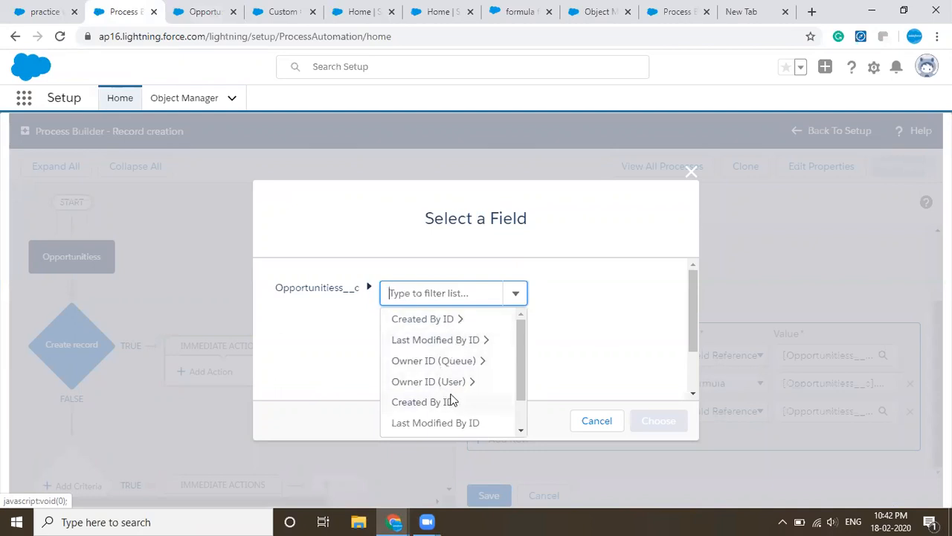
left_click(422, 402)
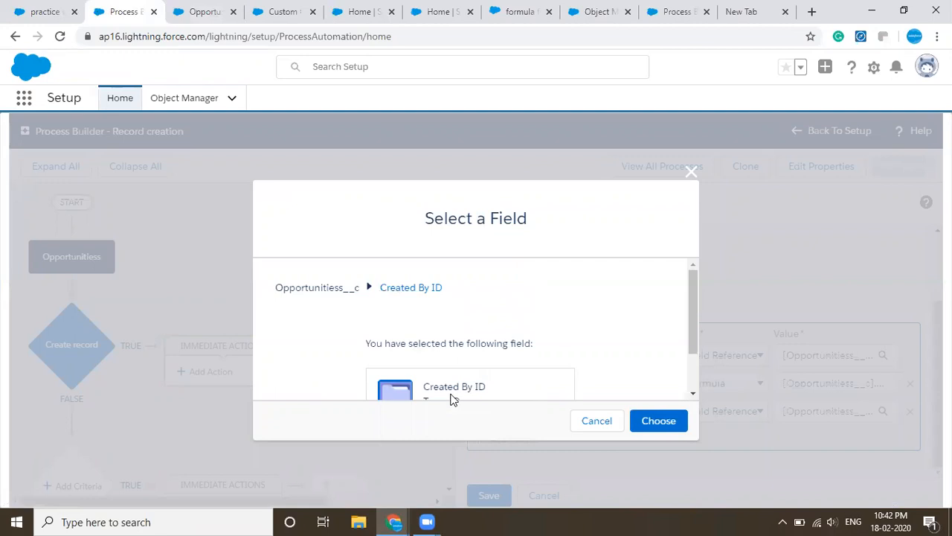
left_click(660, 428)
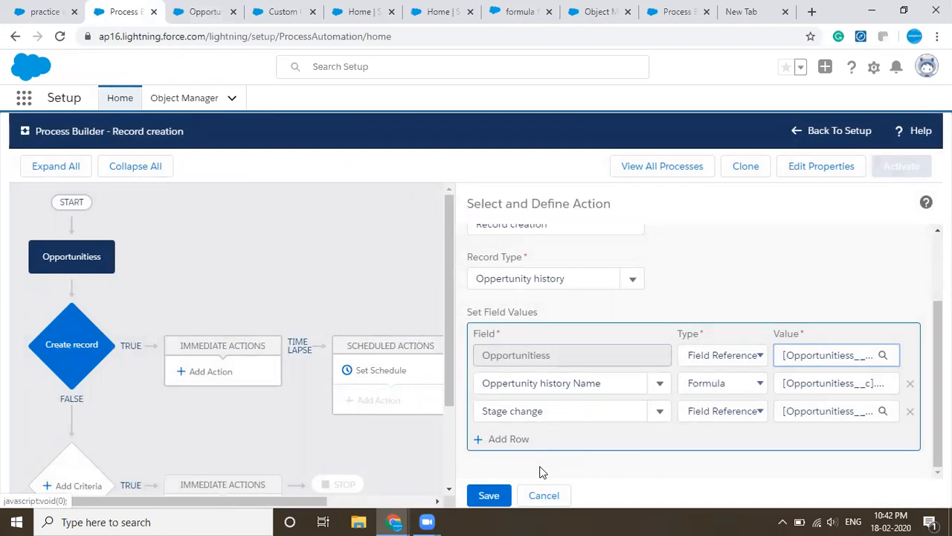
- Save the Record creation action and activate the process
left_click(489, 495)
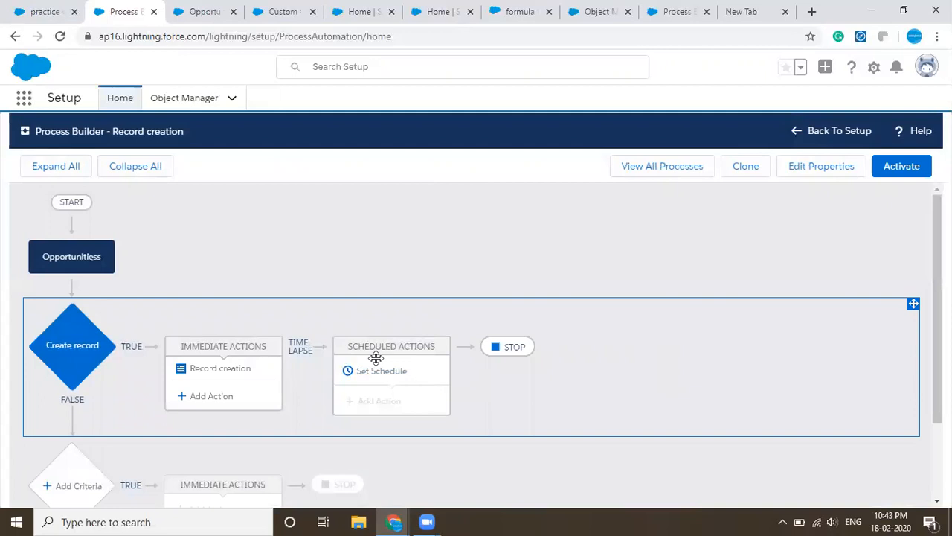
left_click(902, 168)
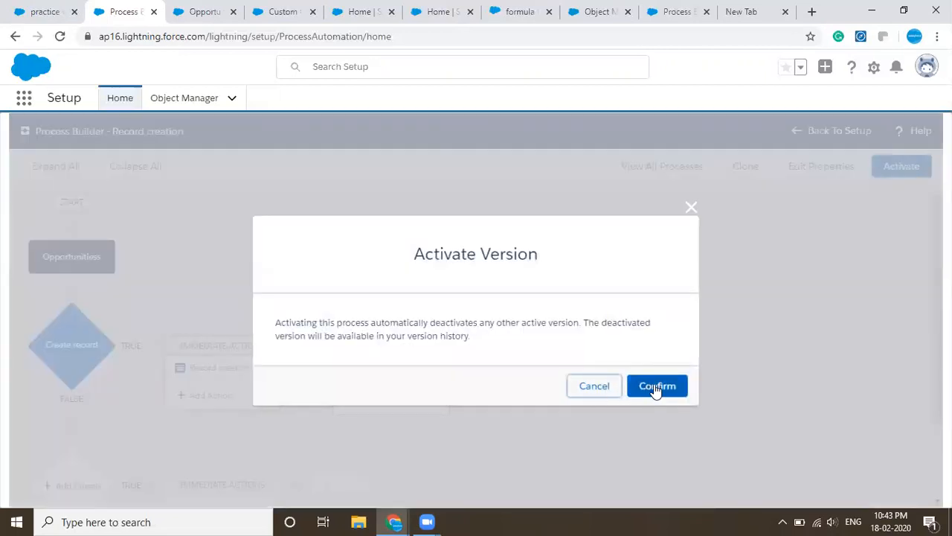
left_click(655, 387)
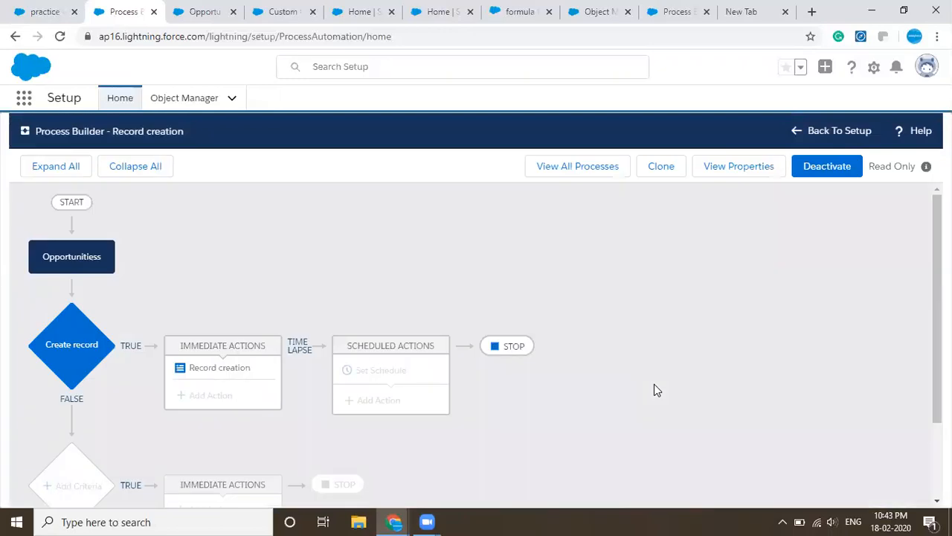
- Open the practice video record from the Opportunitiess list in Lightning Experience
left_click(203, 10)
left_click(440, 132)
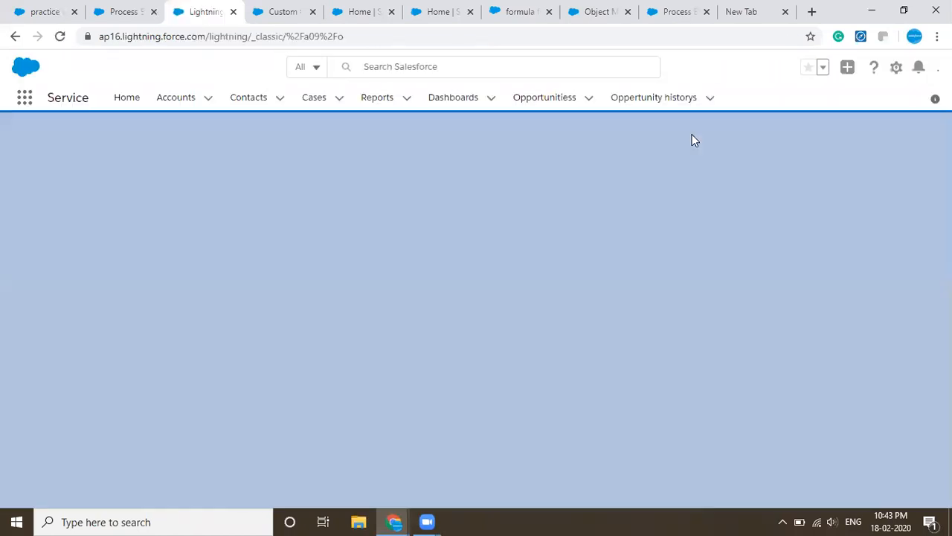
left_click(476, 97)
left_click(559, 98)
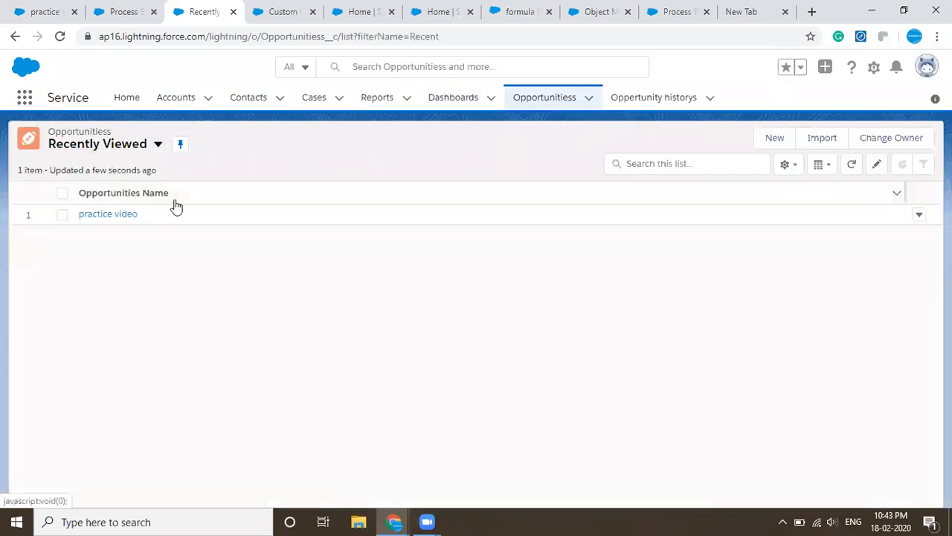
left_click(95, 215)
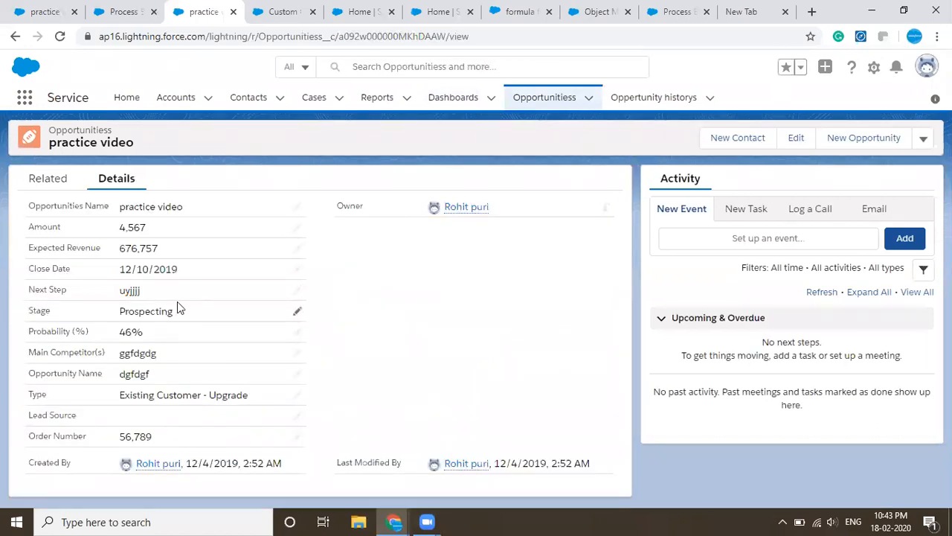
- Change the Stage of the practice video record to Qualification and try to save the record
double_click(165, 311)
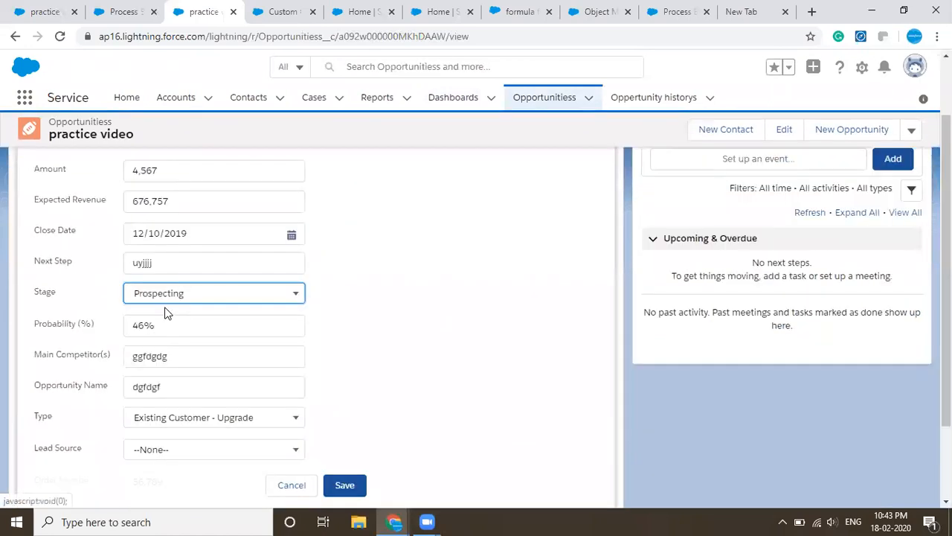
left_click(160, 299)
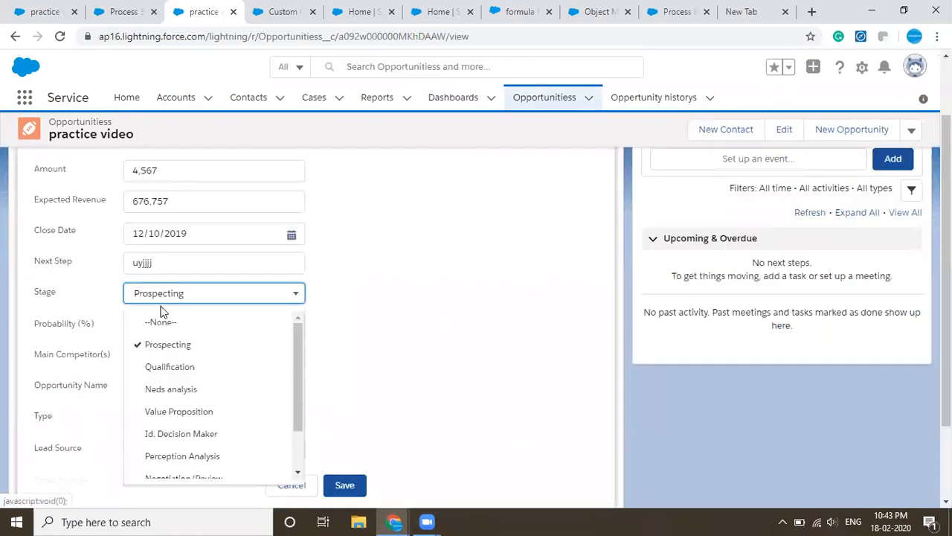
left_click(158, 367)
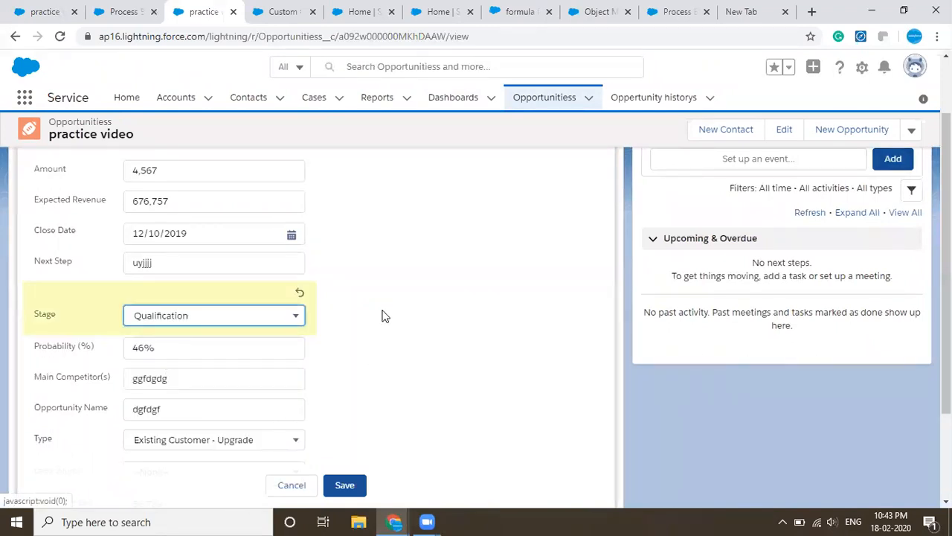
scroll(402, 302, "up", 1)
scroll(431, 277, "down", 3)
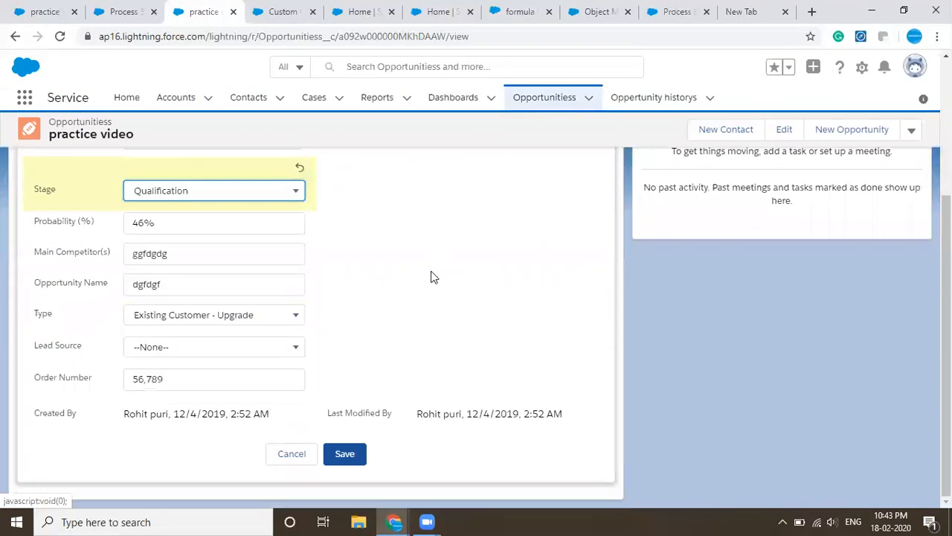
left_click(343, 454)
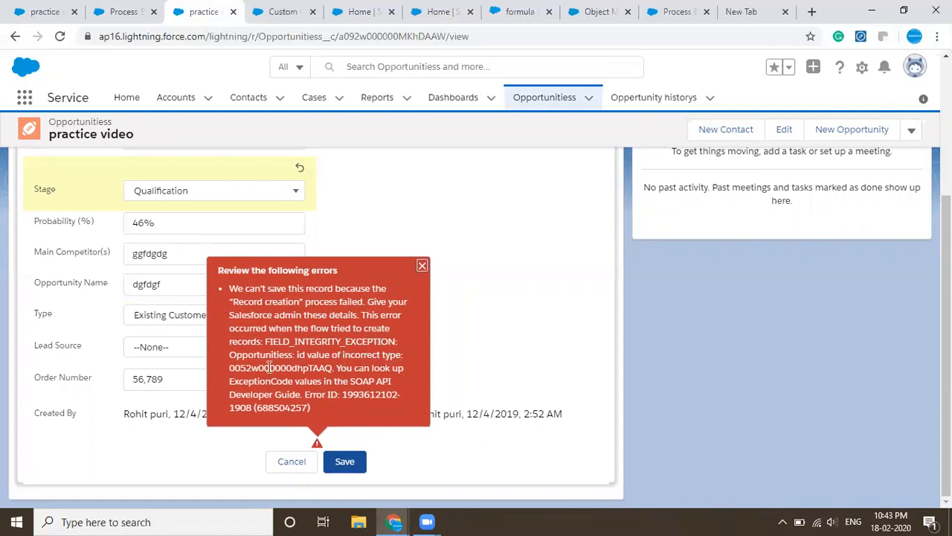
- Examine the details of the record's save error and dismiss it
left_click_drag(248, 366, 373, 382)
left_click(309, 374)
left_click(372, 382)
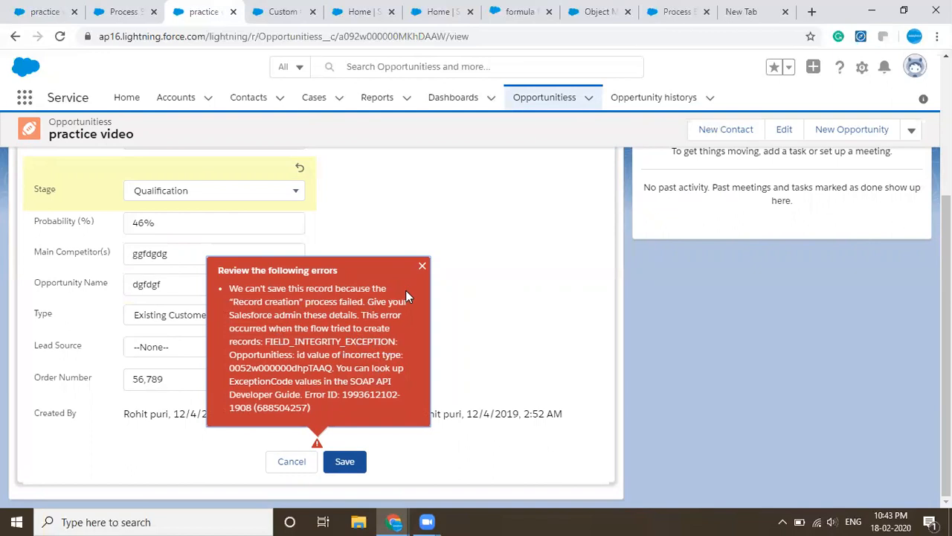
left_click(422, 266)
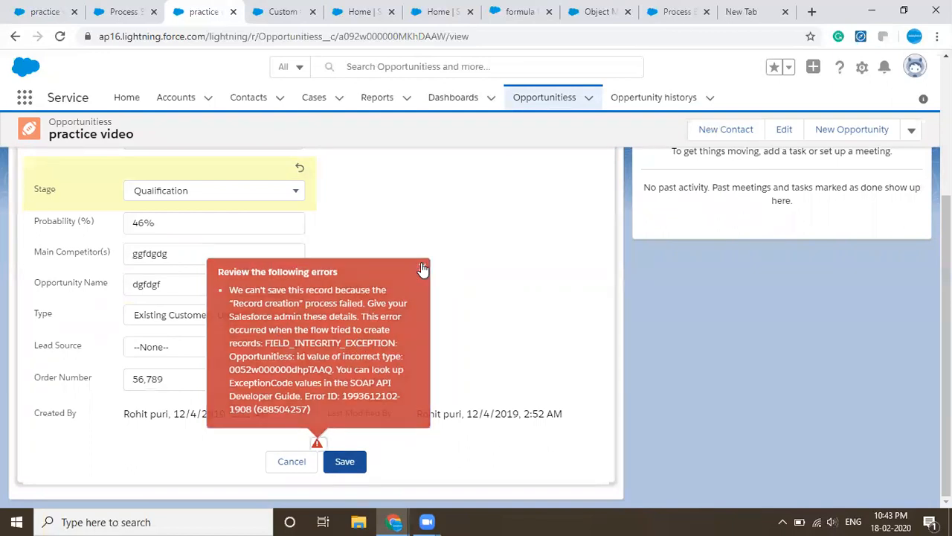
scroll(424, 268, "up", 3)
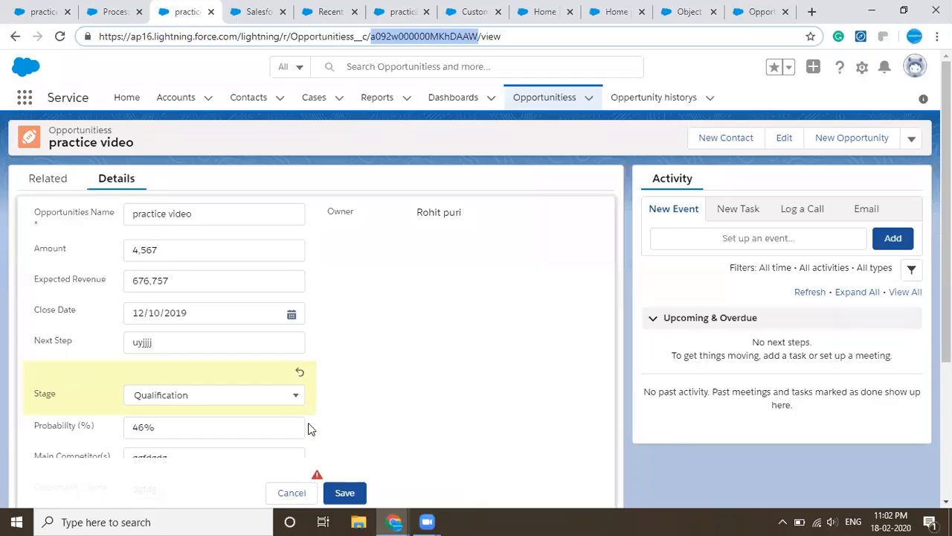
- Change the value type of the Opportunitiess field in the Record creation action to ID
left_click(119, 9)
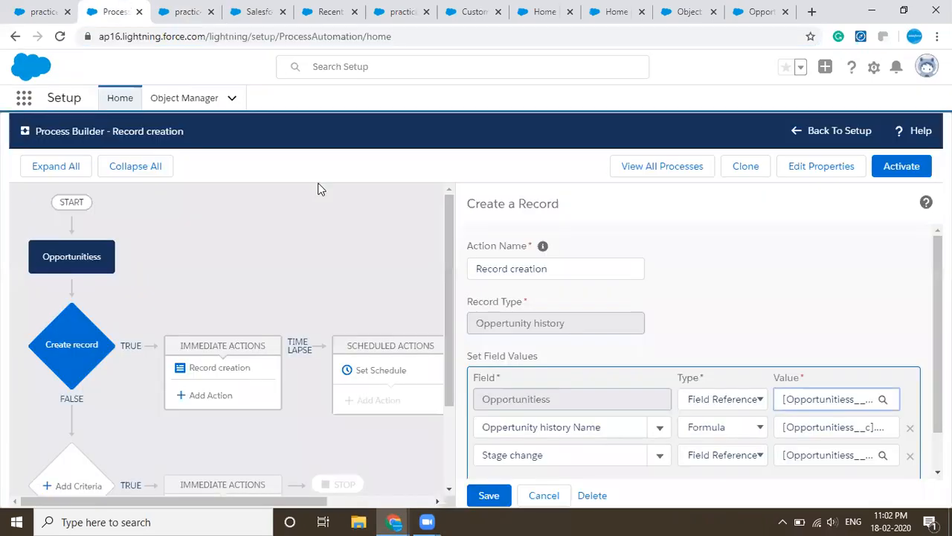
left_click(725, 399)
left_click(720, 429)
left_click(712, 403)
left_click(699, 418)
left_click(809, 398)
- Copy the practice video record's ID from its page address
left_click(186, 11)
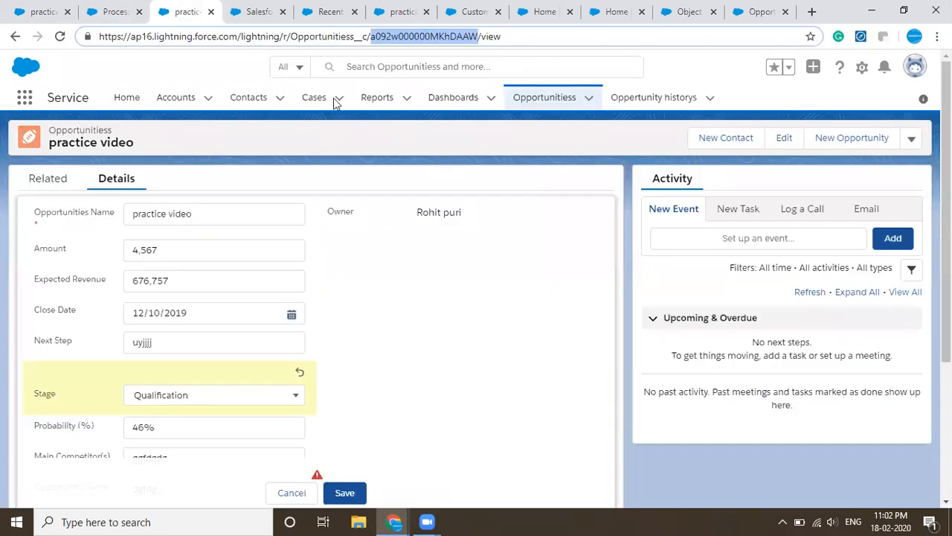
left_click(420, 37)
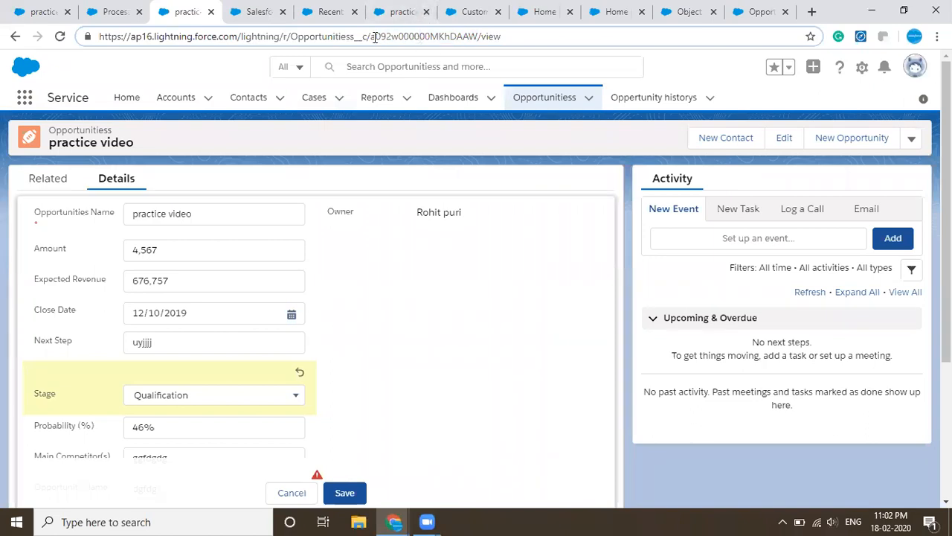
left_click_drag(370, 36, 480, 40)
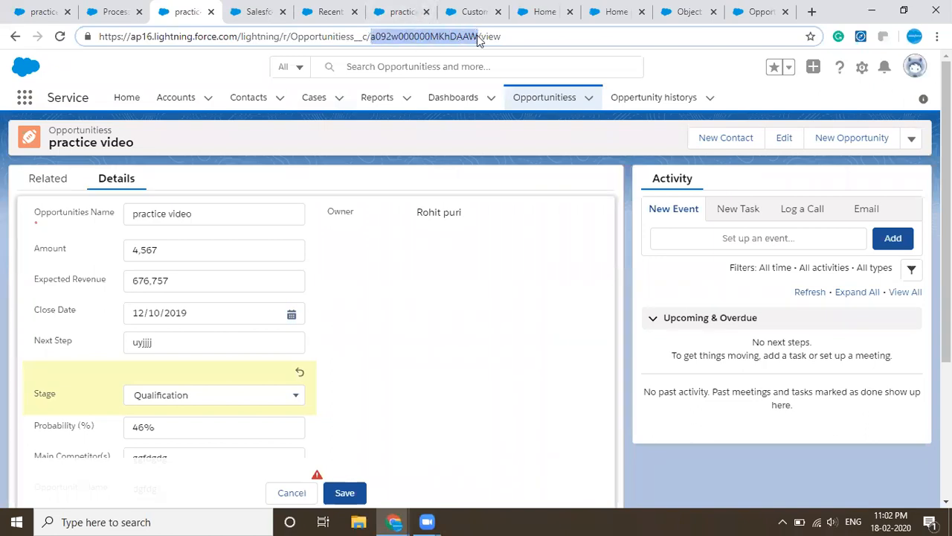
key("ctrl+c")
- Paste the copied record ID as the Opportunitiess value in Process Builder and activate the process
left_click(112, 12)
key("ctrl+v")
left_click(808, 345)
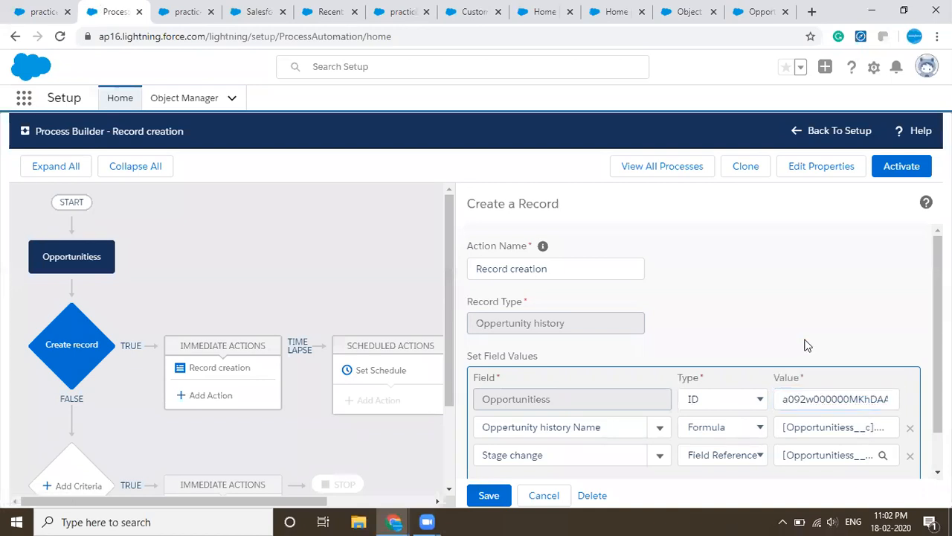
left_click(887, 181)
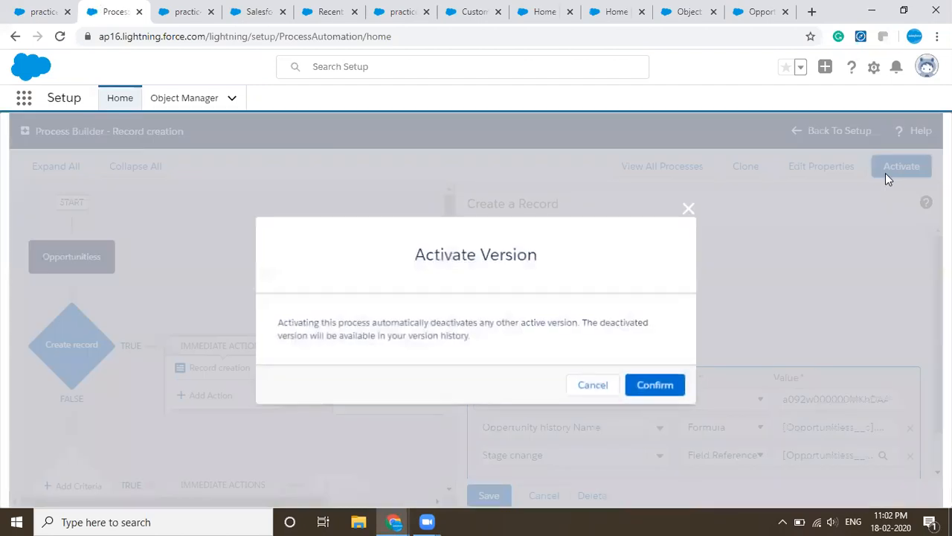
left_click(674, 389)
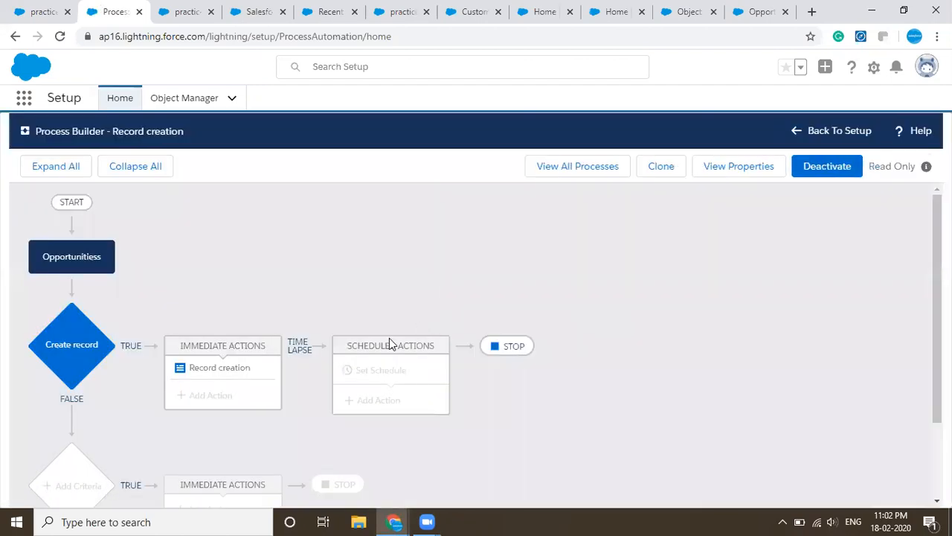
- Try again to save the practice video record with Stage set to Qualification, dismiss the error and reload the page
left_click(181, 11)
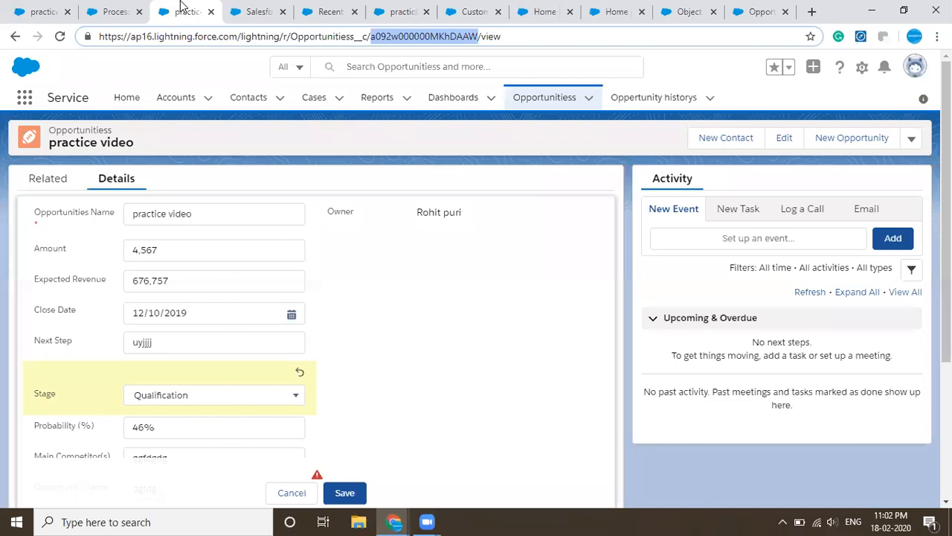
scroll(311, 279, "down", 3)
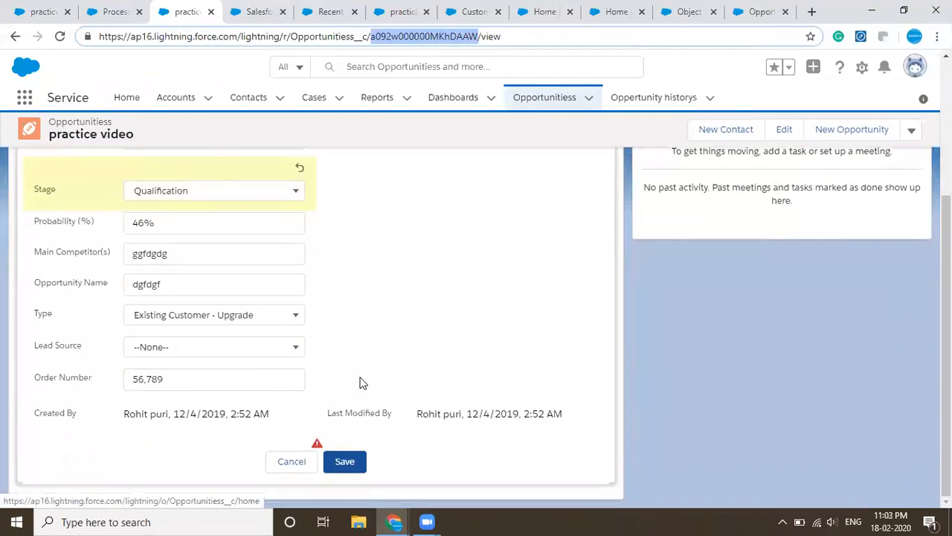
left_click(346, 457)
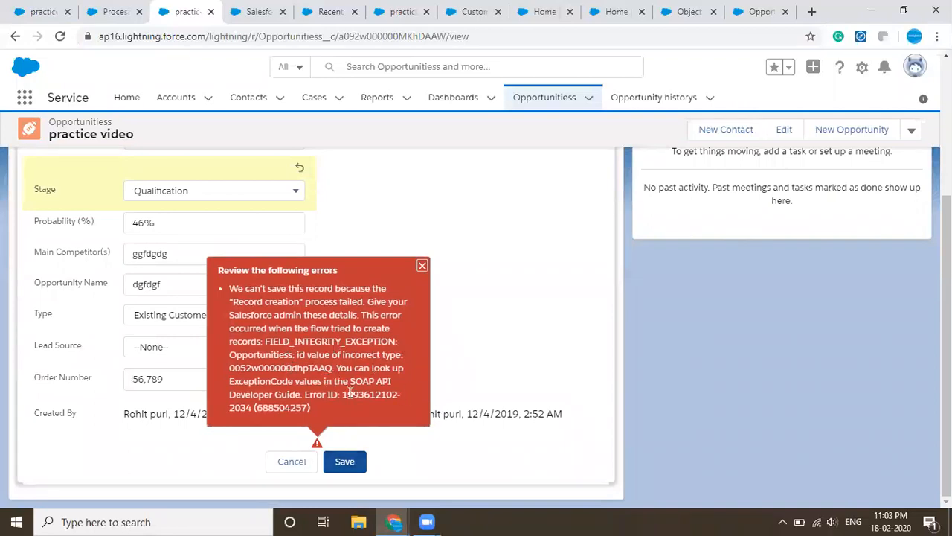
scroll(358, 258, "up", 3)
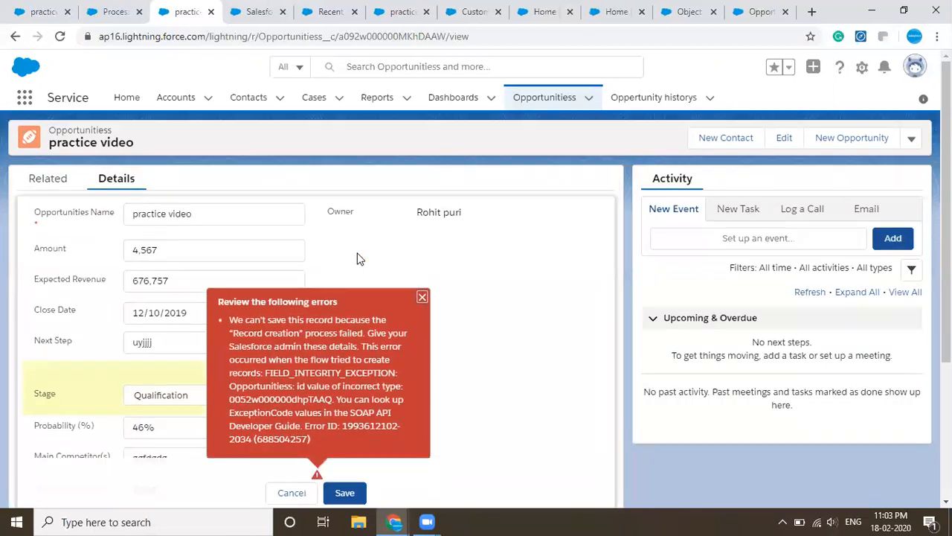
left_click(422, 299)
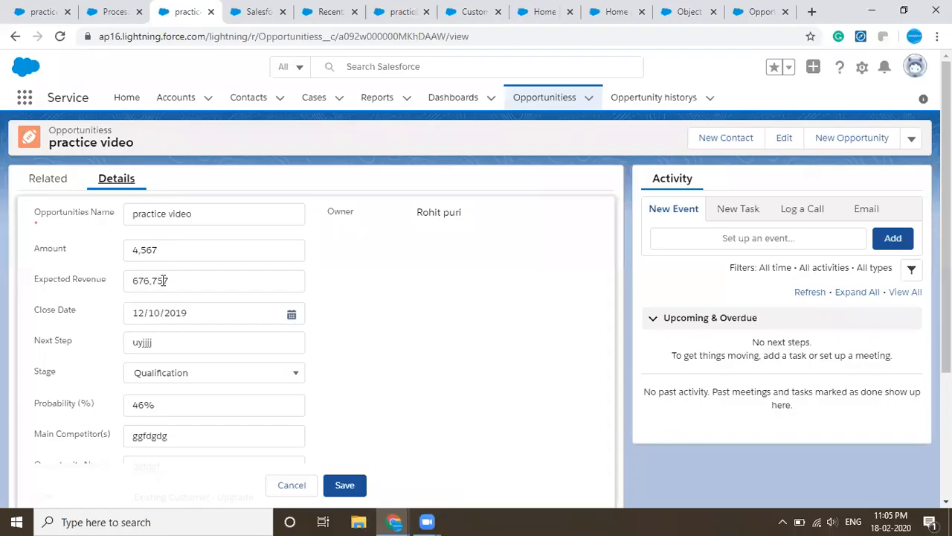
left_click(60, 36)
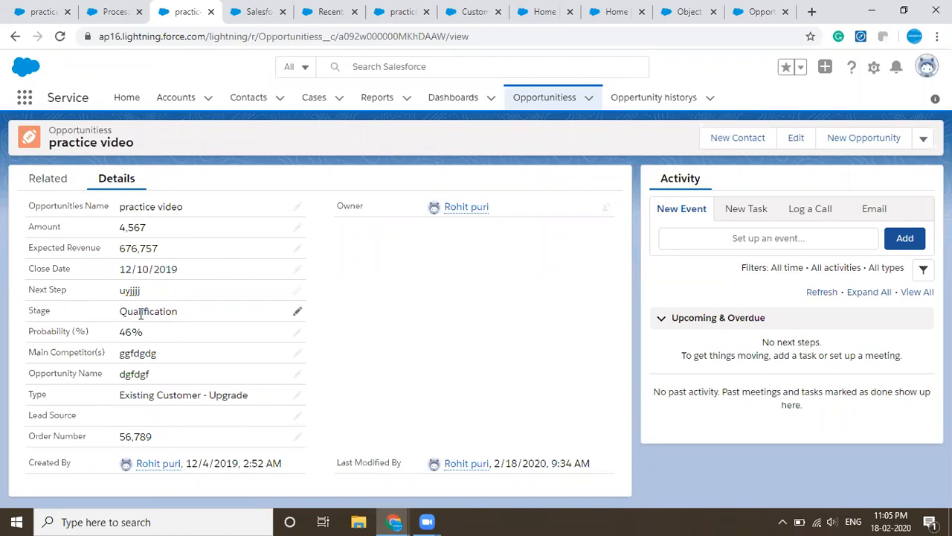
- Set the practice video record's Stage to Neds analysis and save the record
triple_click(141, 313)
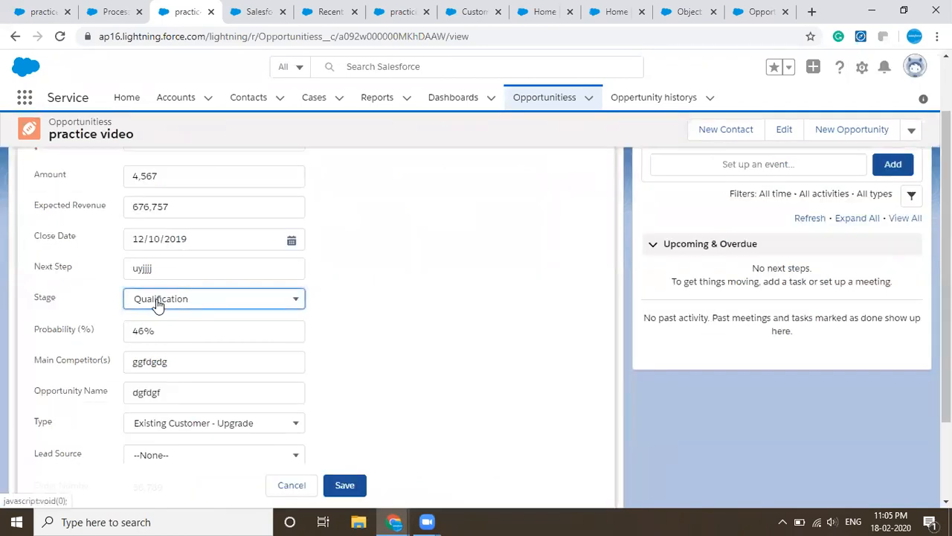
left_click(156, 301)
left_click(175, 395)
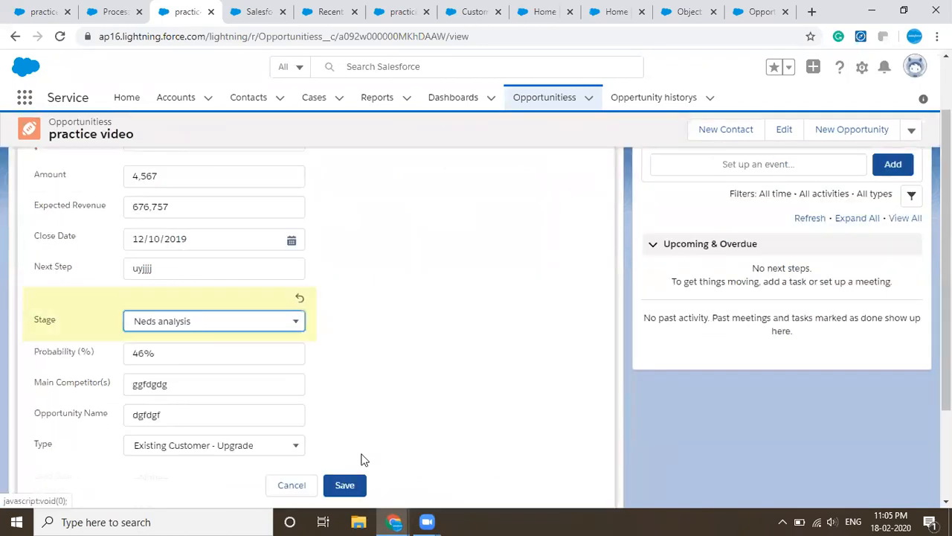
left_click(355, 486)
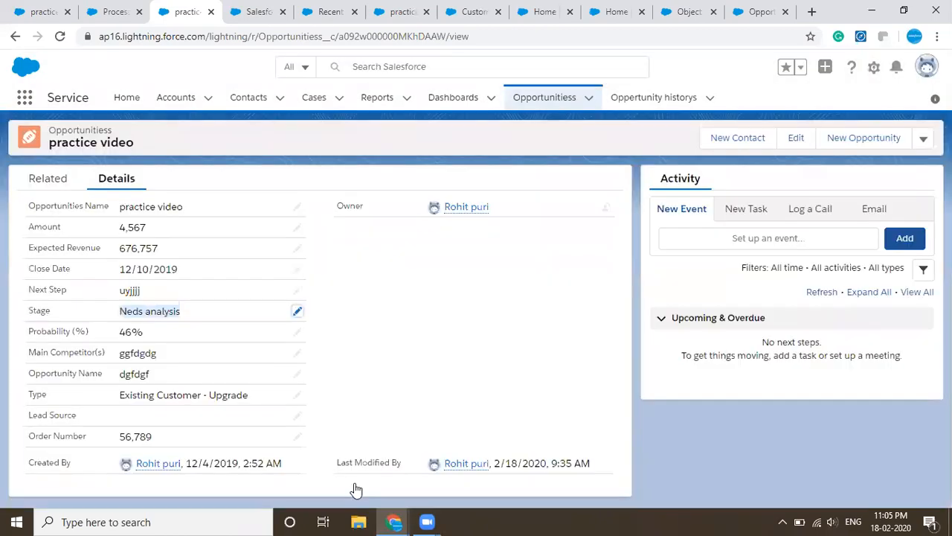
- Leave the record's detail fields unchanged and check its related Oppertunity historys list
double_click(222, 309)
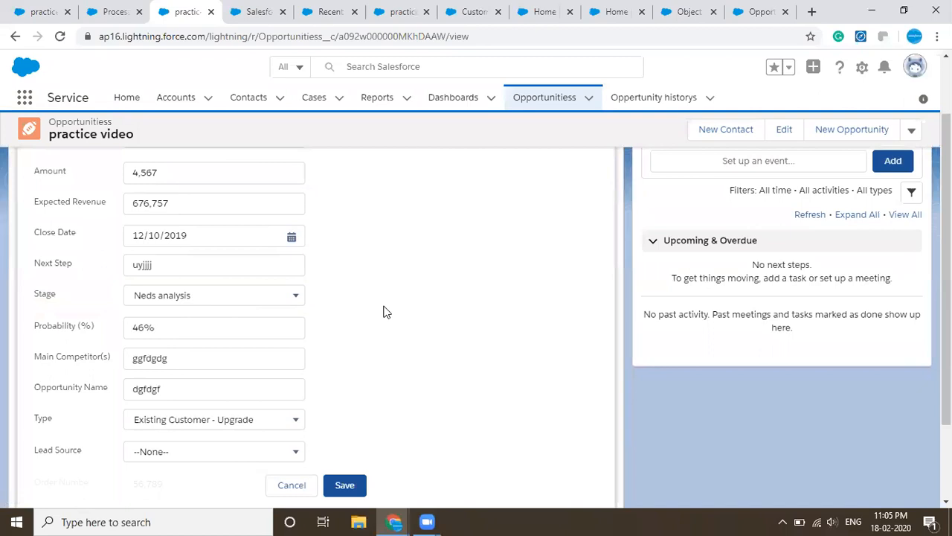
scroll(94, 213, "up", 3)
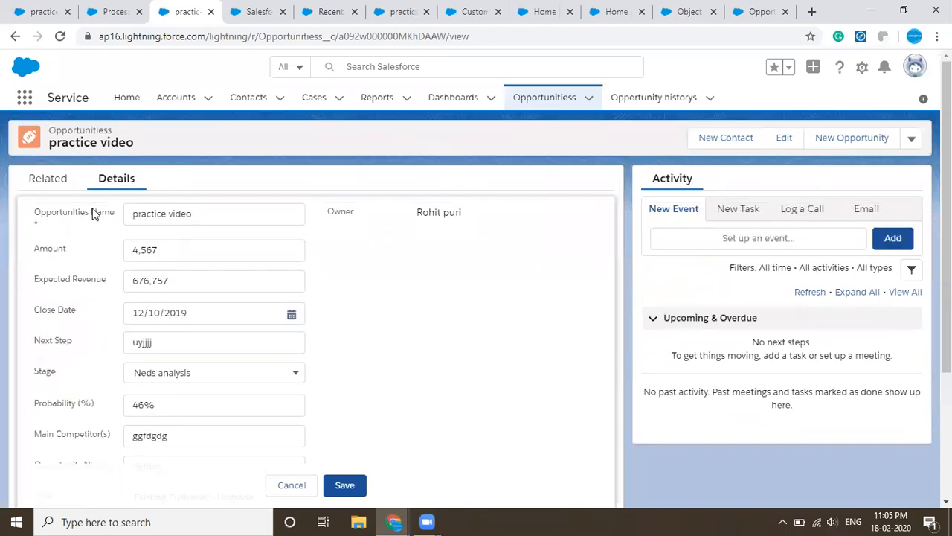
left_click(37, 179)
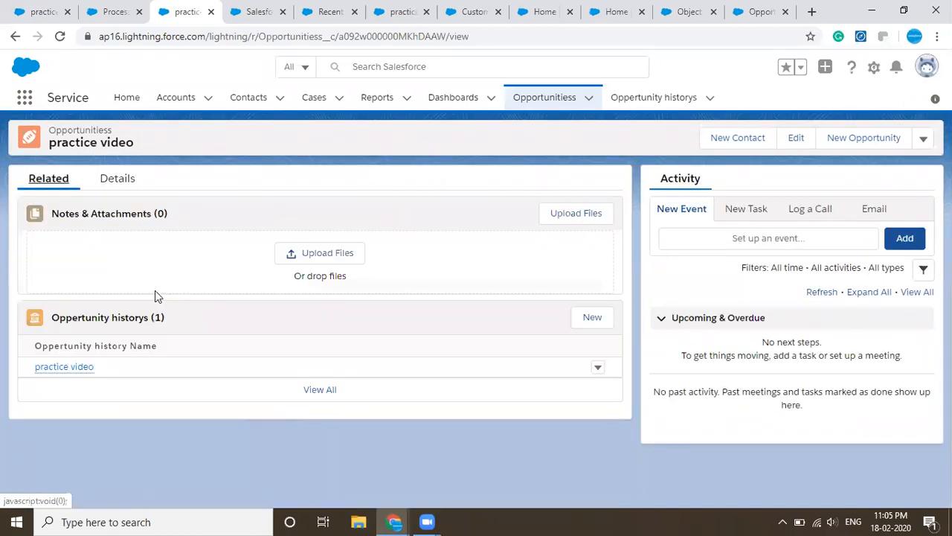
mouse_move(87, 365)
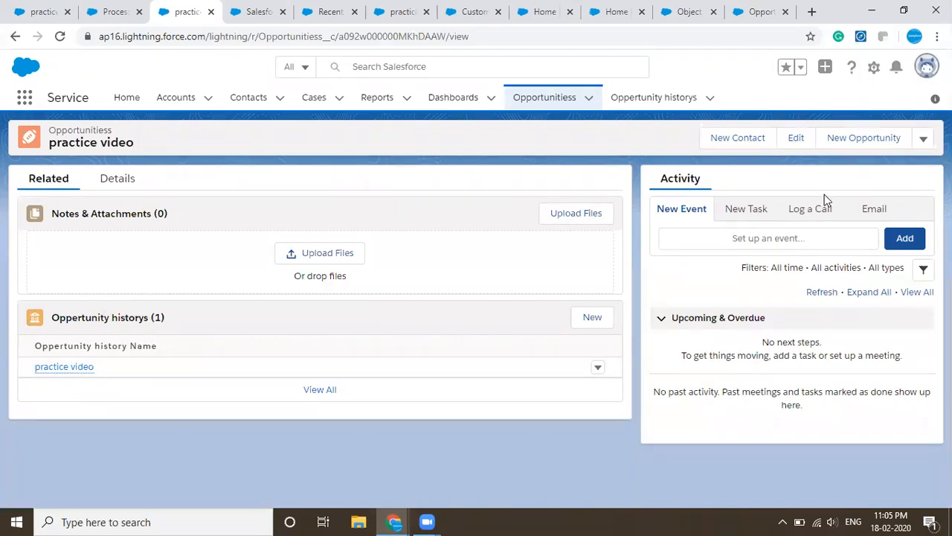
- Switch to Salesforce Classic and open the practice video record from Opportunitiess
left_click(926, 66)
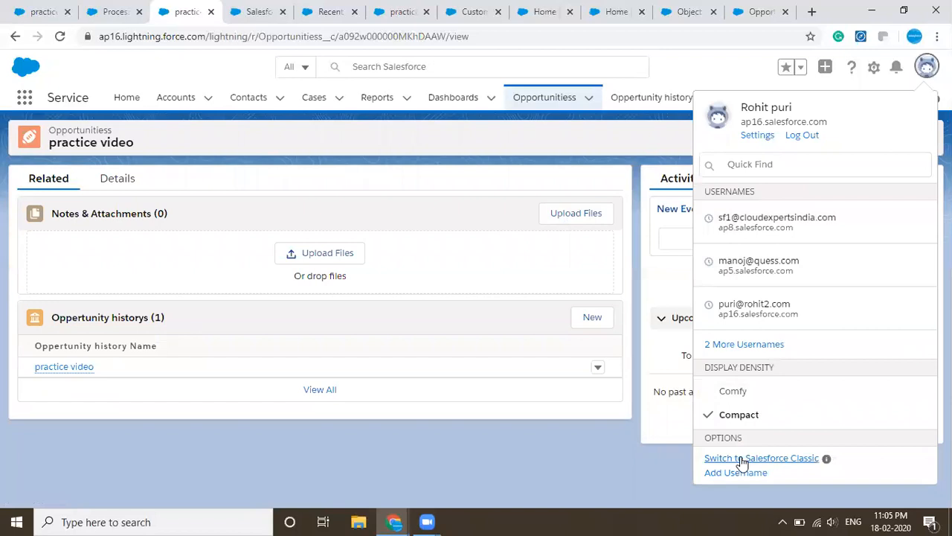
left_click(742, 458)
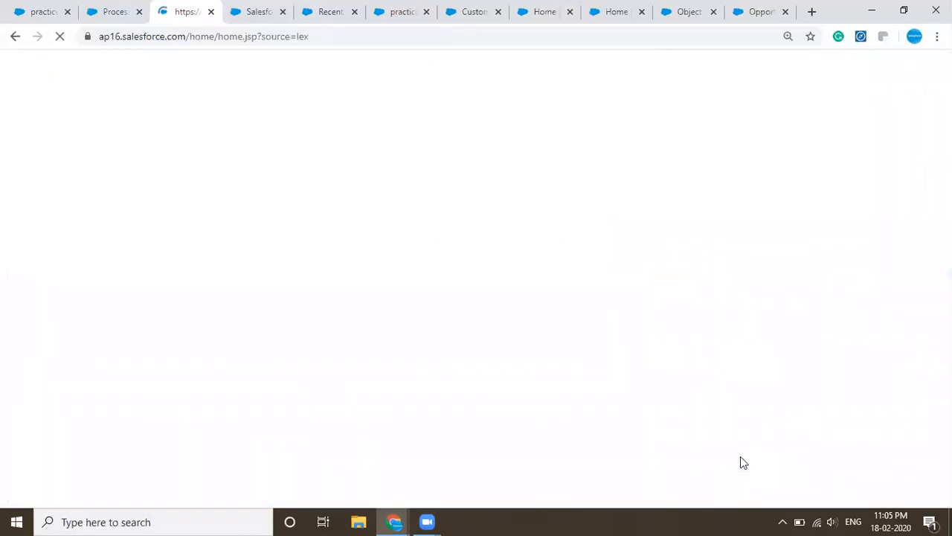
left_click(461, 125)
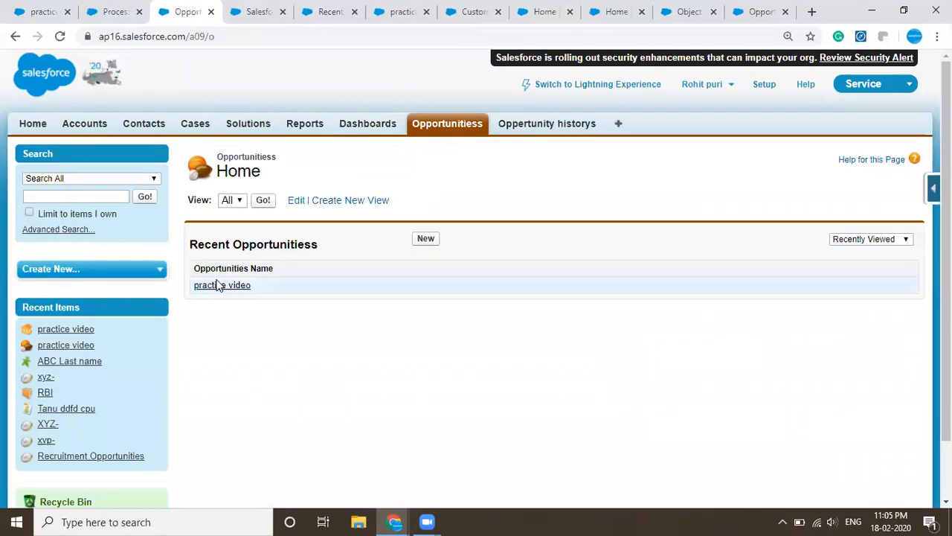
left_click(218, 286)
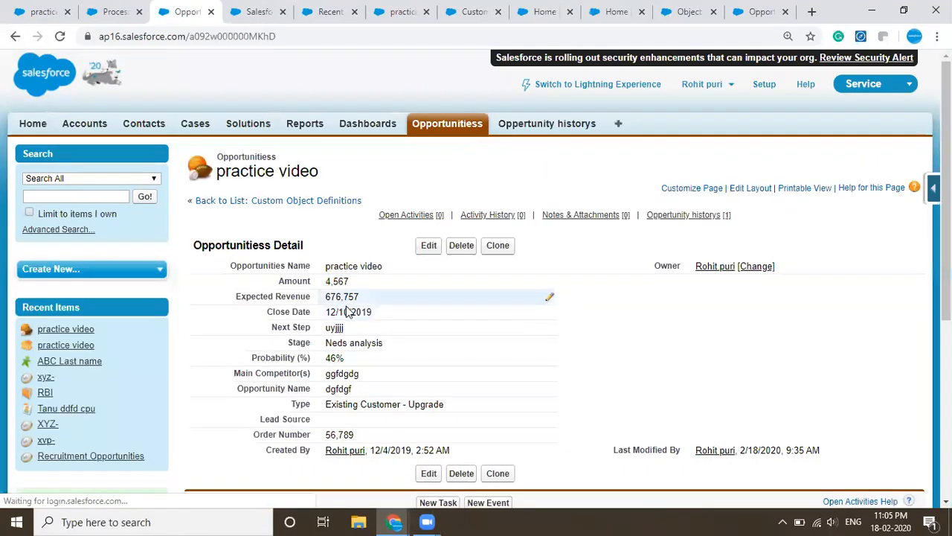
- Set the record's Stage to Prospecting, save it and check the Oppertunity historys related list
double_click(349, 343)
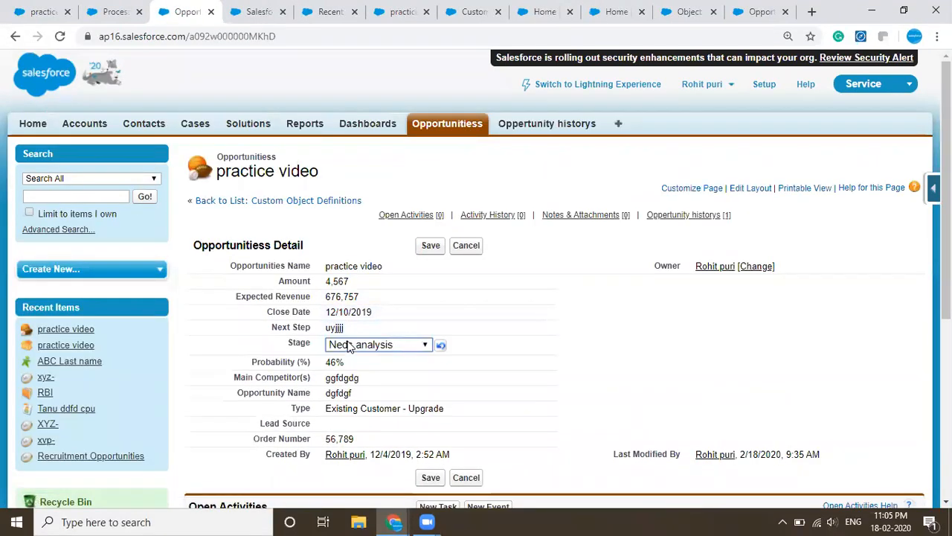
left_click(348, 347)
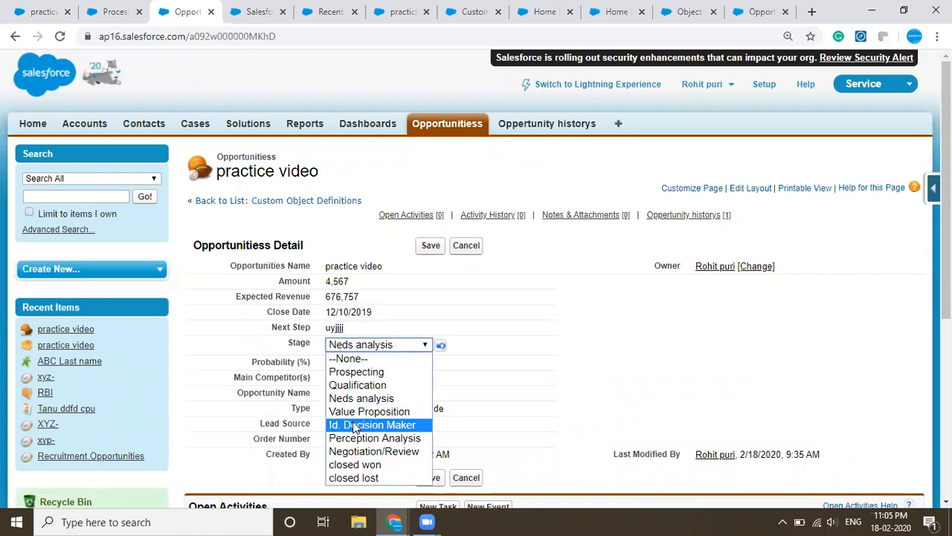
left_click(357, 372)
left_click(430, 246)
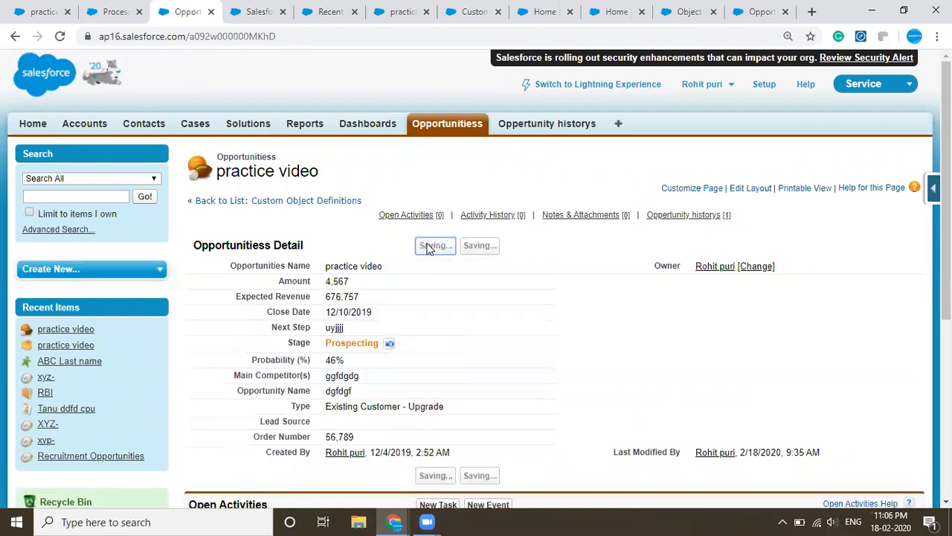
scroll(542, 369, "down", 5)
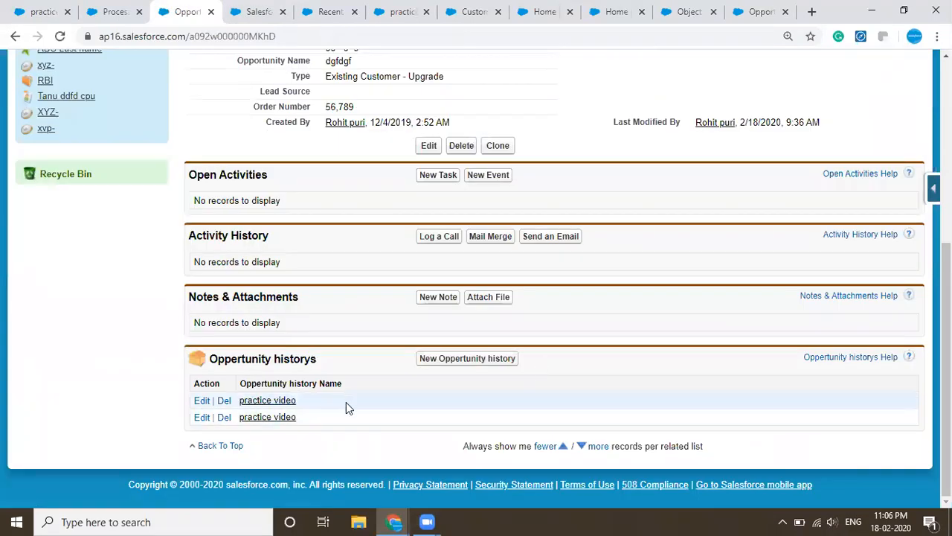
- Add the Stage change field as a column of the Oppertunity historys related list in the page layout and save the layout
scroll(566, 387, "up", 5)
left_click(750, 189)
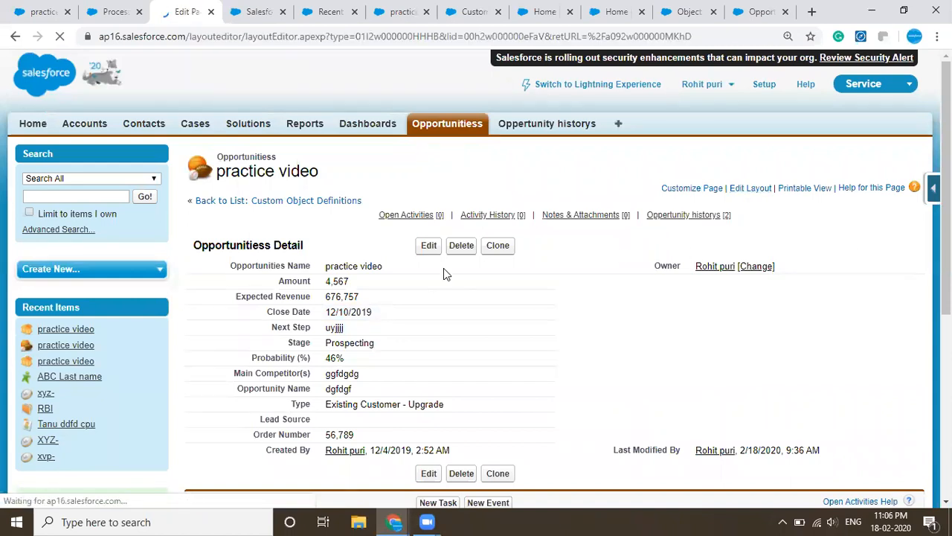
scroll(444, 269, "down", 10)
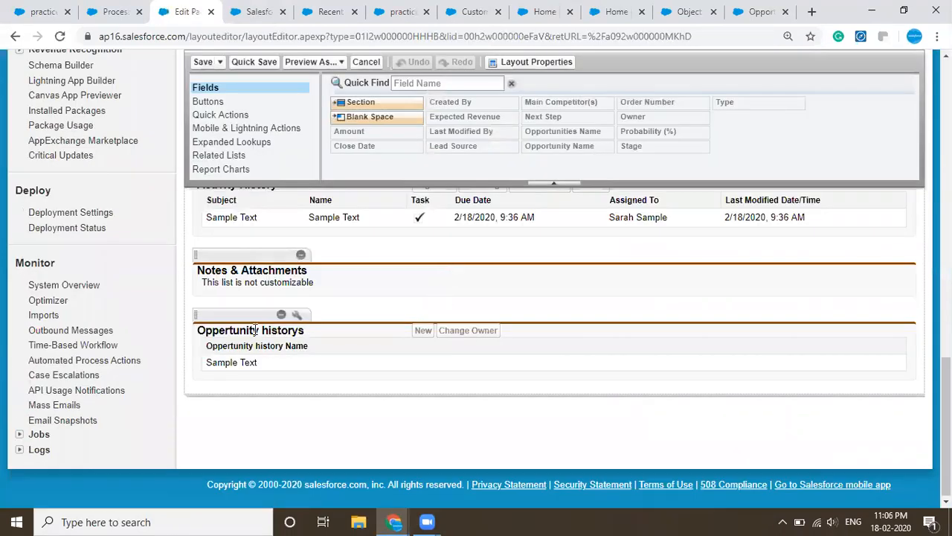
left_click(297, 315)
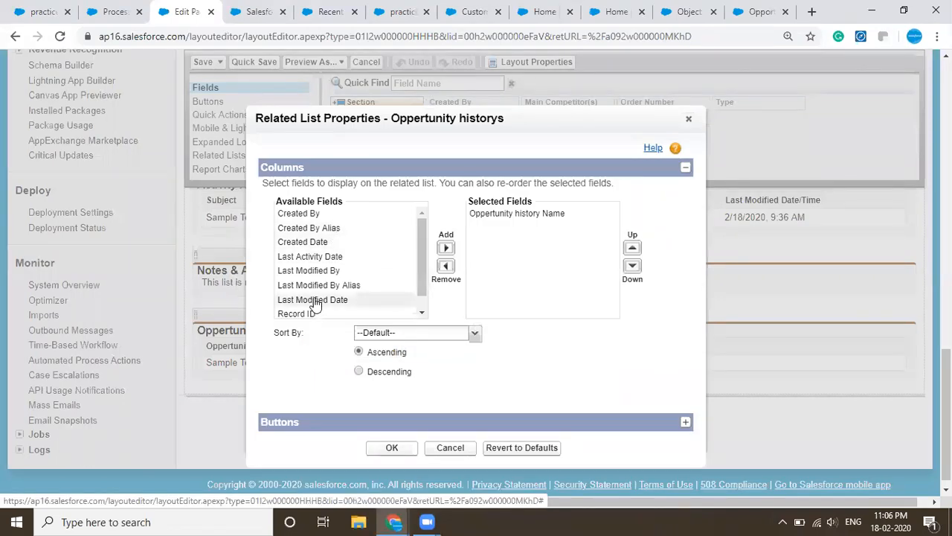
scroll(316, 303, "up", 3)
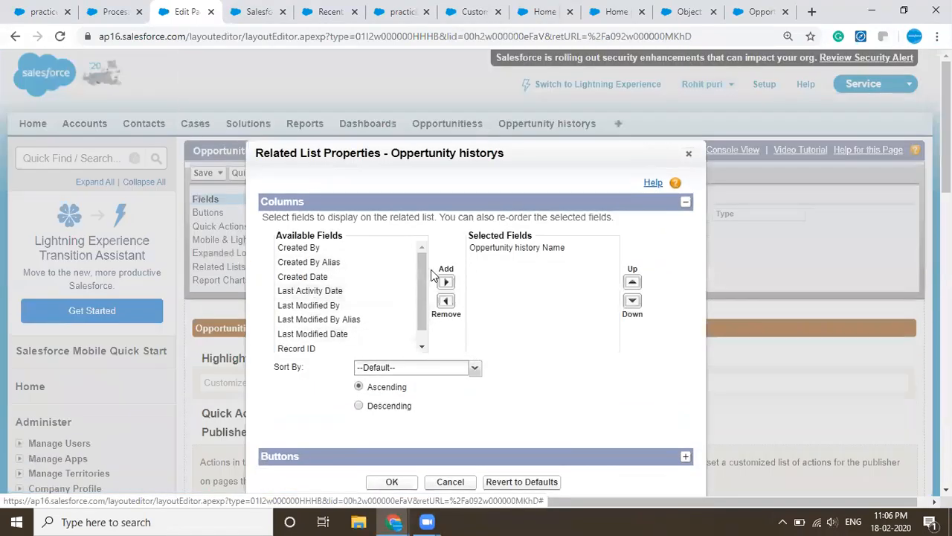
left_click_drag(424, 276, 423, 294)
left_click(316, 346)
left_click_drag(423, 293, 422, 270)
left_click(446, 282)
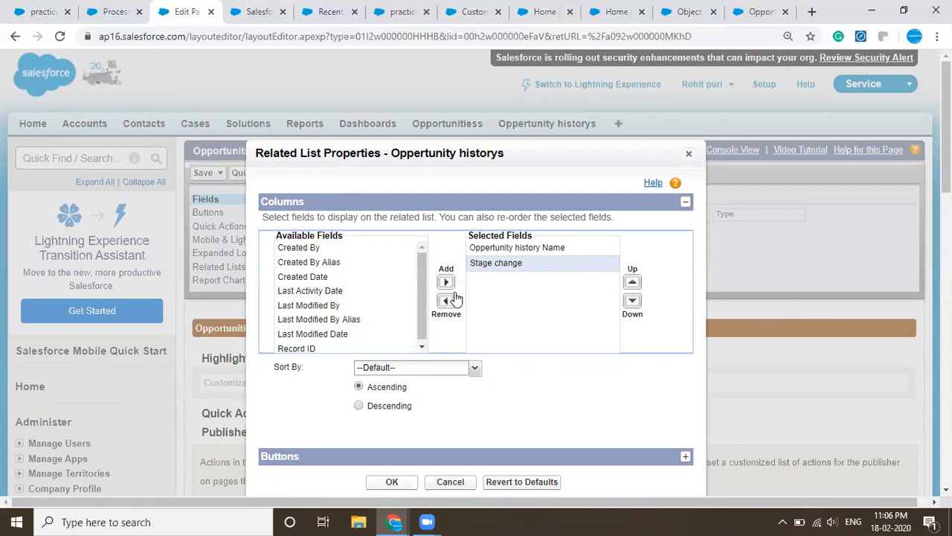
left_click(388, 482)
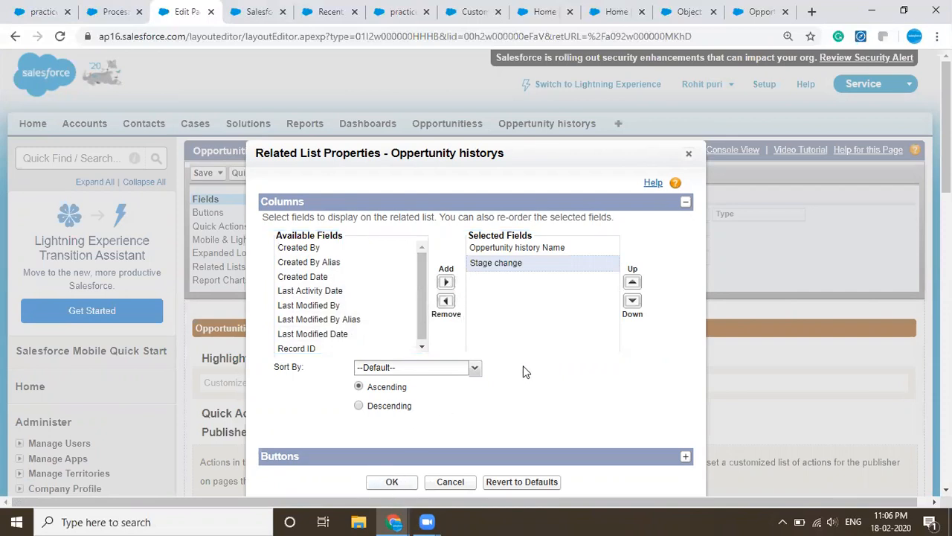
left_click(208, 172)
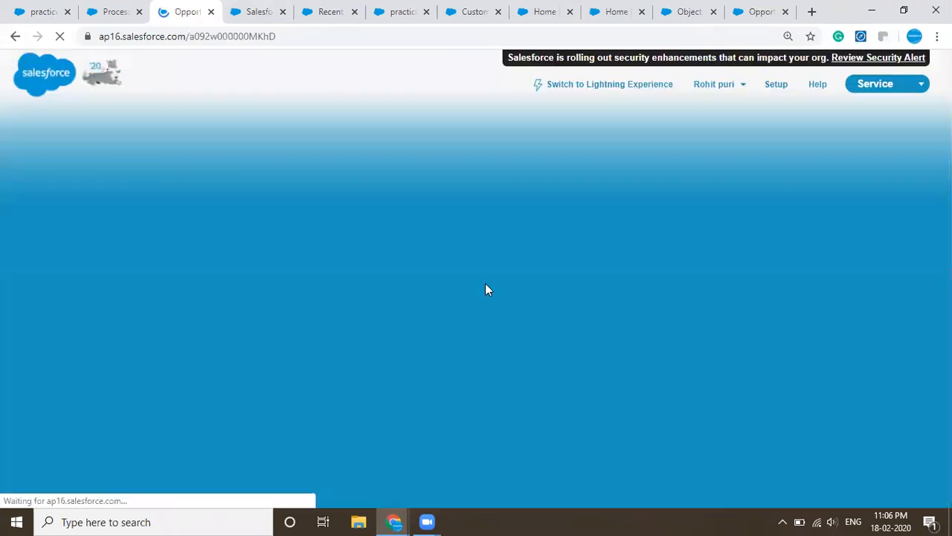
- Set the record's Stage to Perception Analysis, save it and review the stage changes in the Oppertunity historys related list
scroll(485, 287, "down", 5)
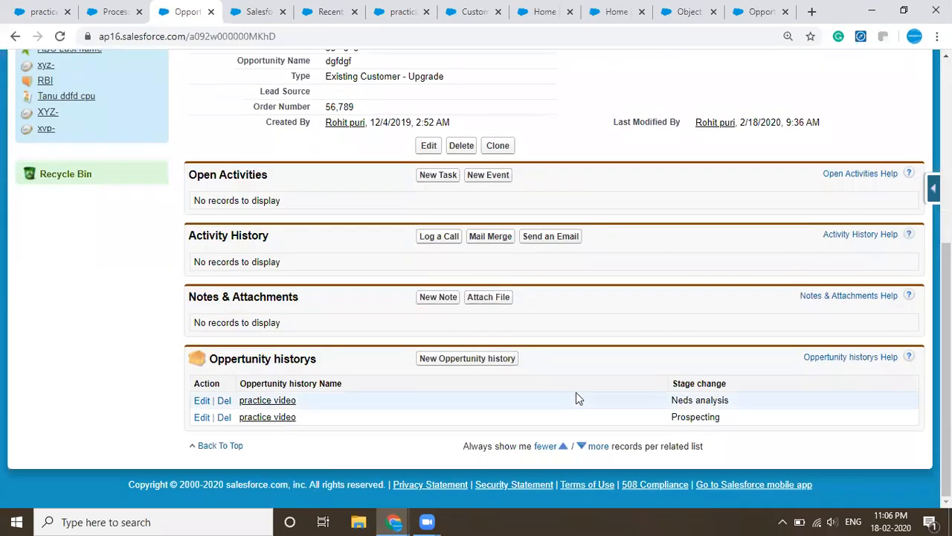
scroll(755, 394, "up", 5)
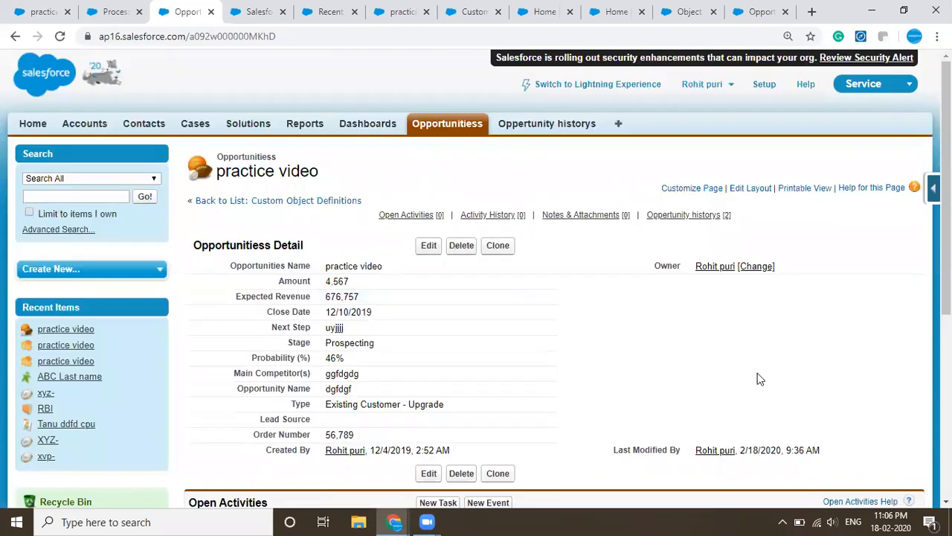
scroll(758, 373, "down", 5)
scroll(669, 426, "up", 5)
double_click(328, 341)
left_click(355, 349)
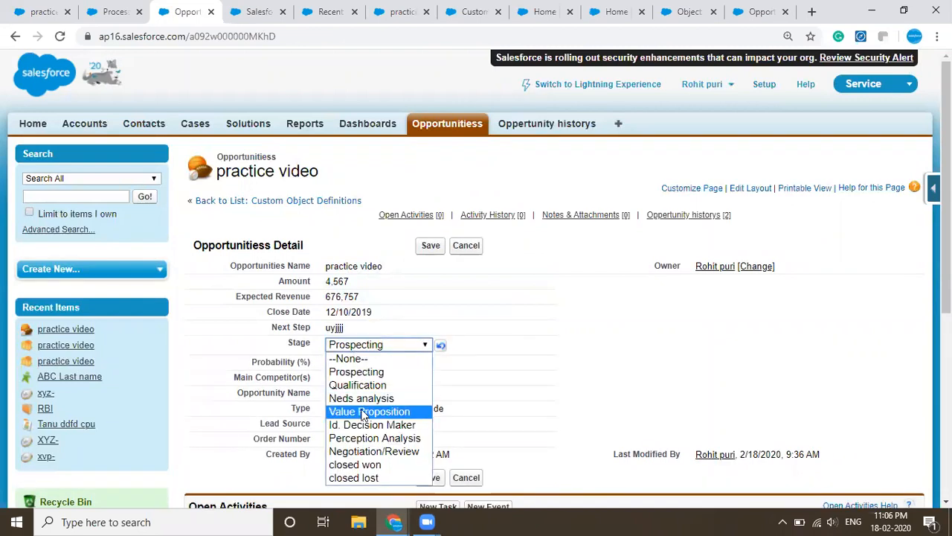
left_click(362, 439)
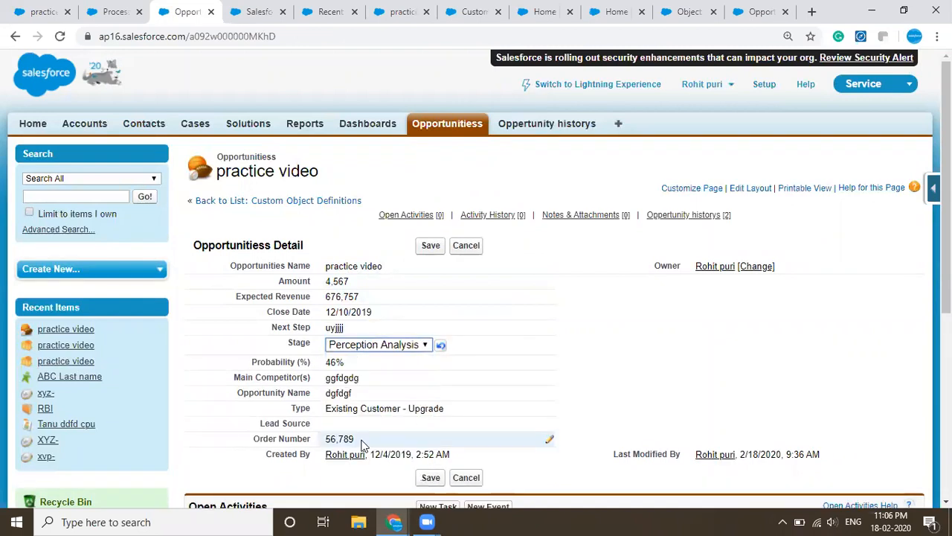
left_click(433, 249)
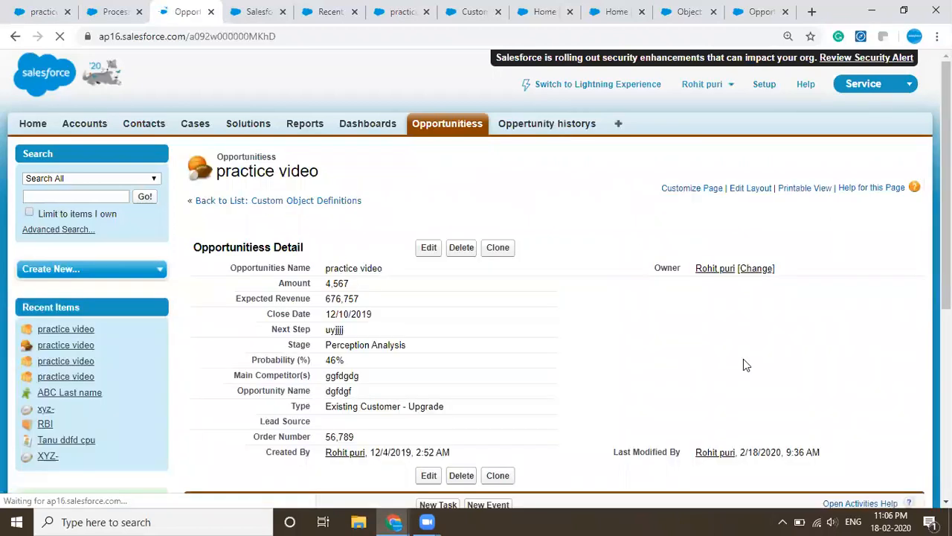
scroll(625, 415, "down", 5)
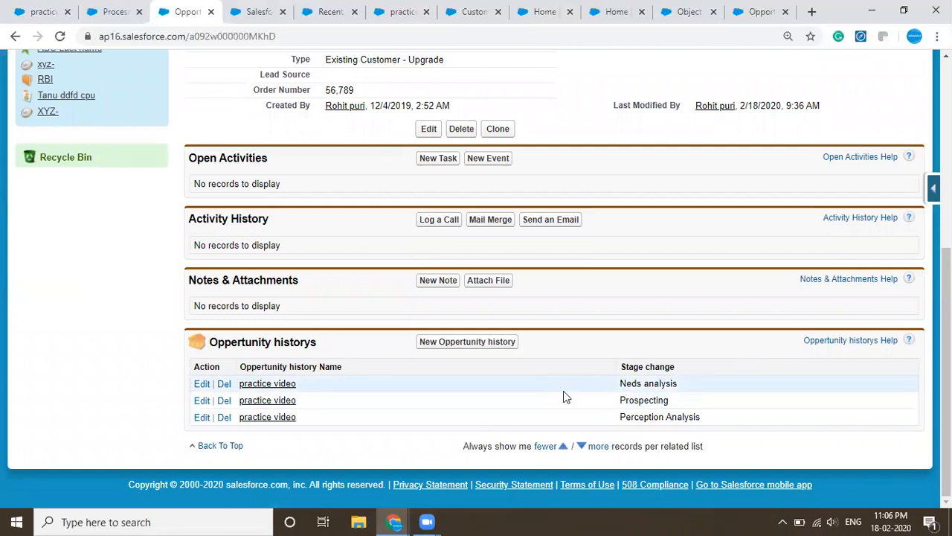
- Open the Record creation action of the process in Process Builder to review its field values
left_click(140, 8)
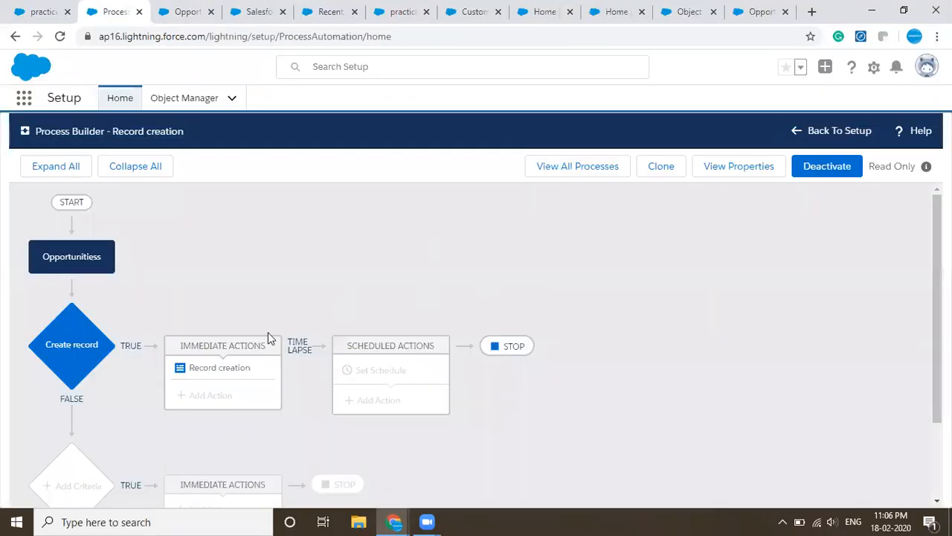
left_click(221, 368)
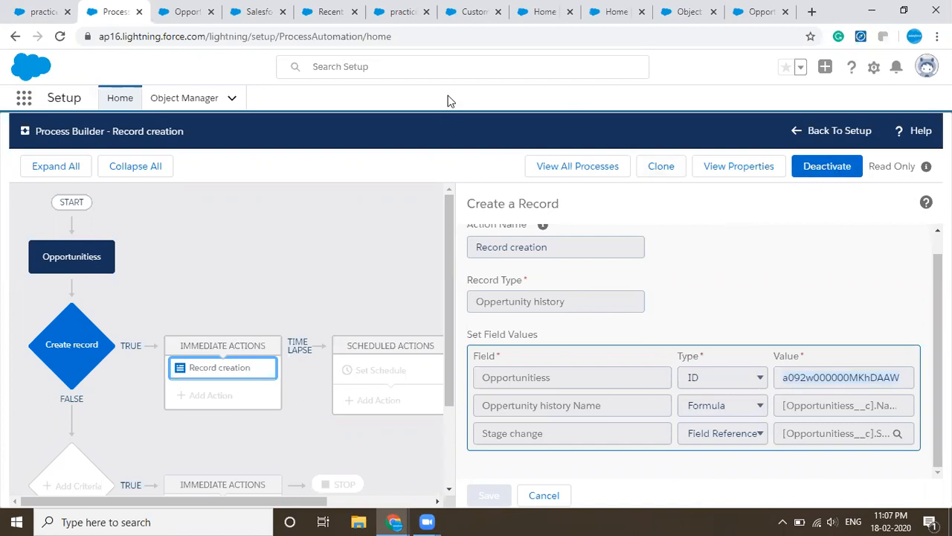
- Open the IBM opportunity in the sandbox org and look through its details and related lists
left_click(681, 12)
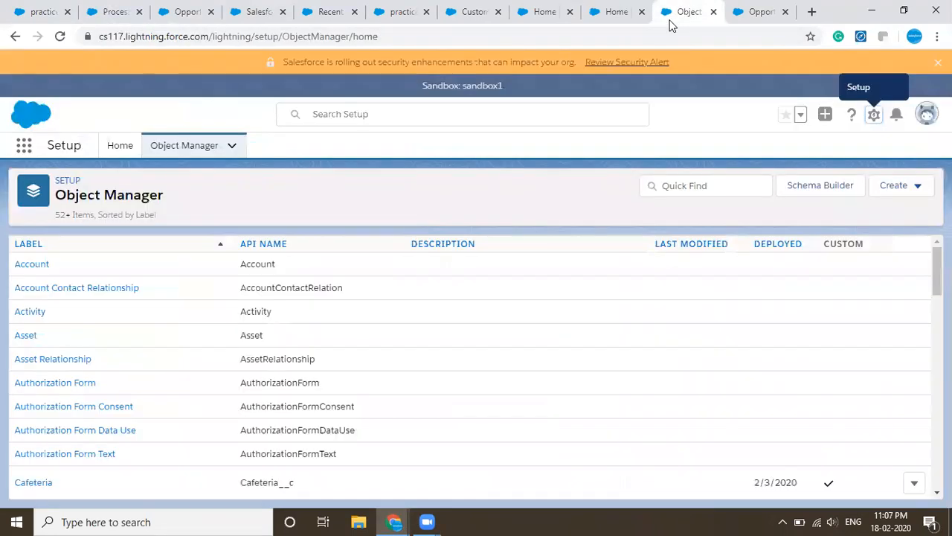
left_click(759, 10)
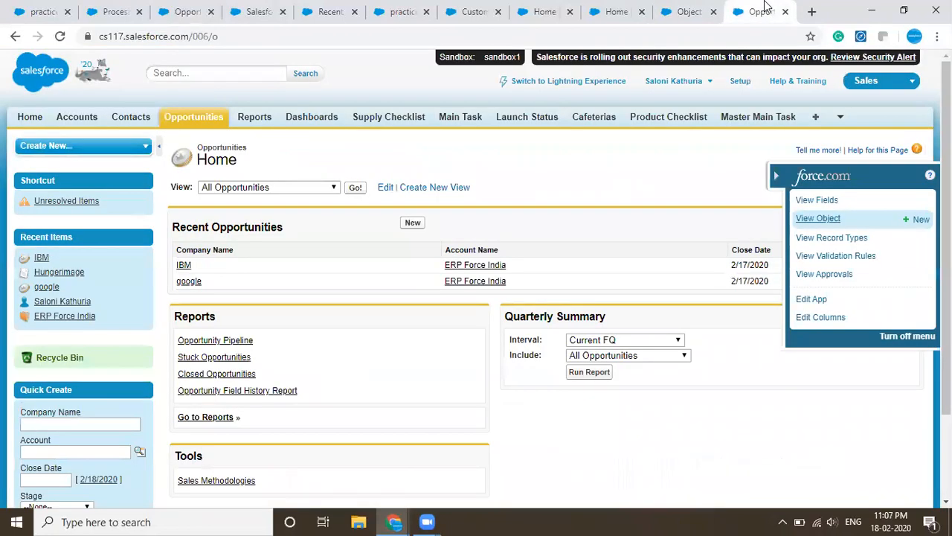
left_click(183, 267)
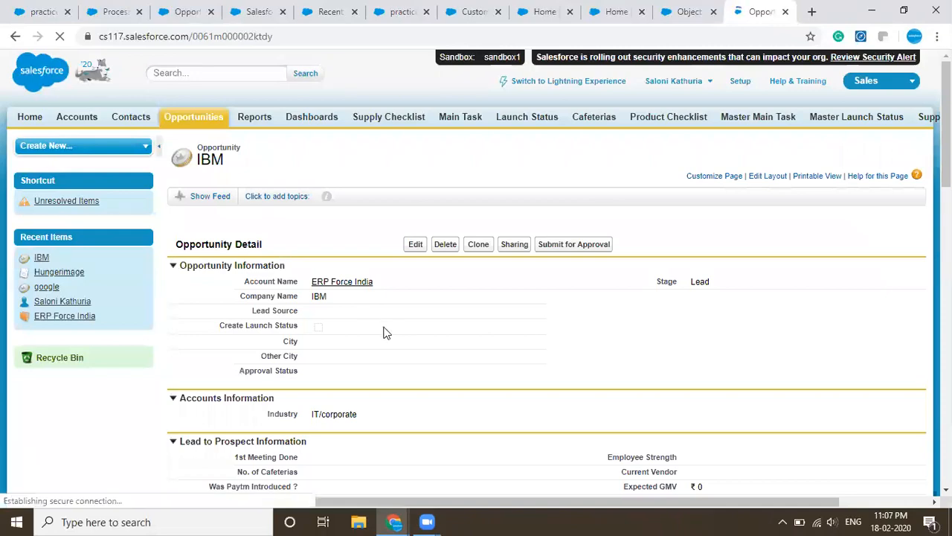
scroll(385, 331, "down", 20)
scroll(384, 333, "up", 15)
scroll(385, 333, "down", 15)
scroll(384, 332, "up", 15)
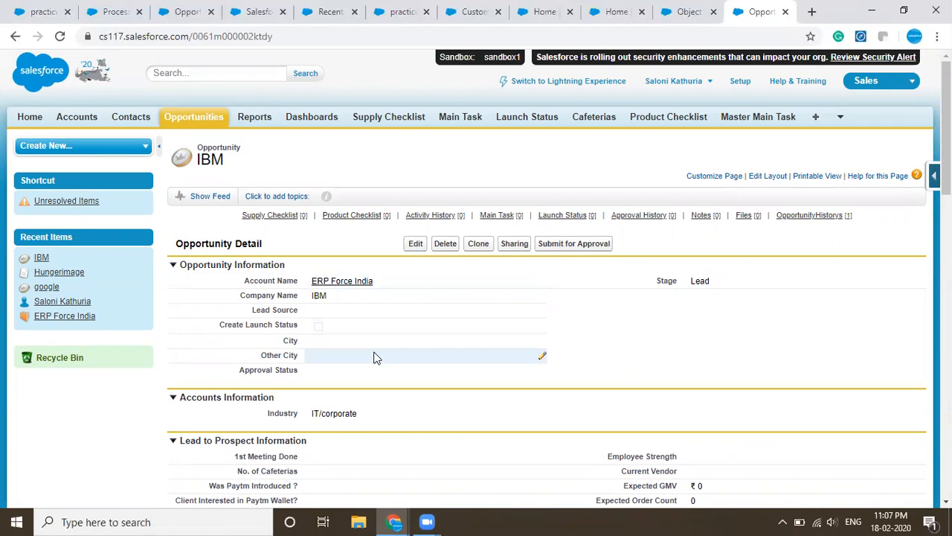
- Set the IBM opportunity's Stage to Active, save it and review the stage changes in the OpportunityHistorys related list
double_click(710, 288)
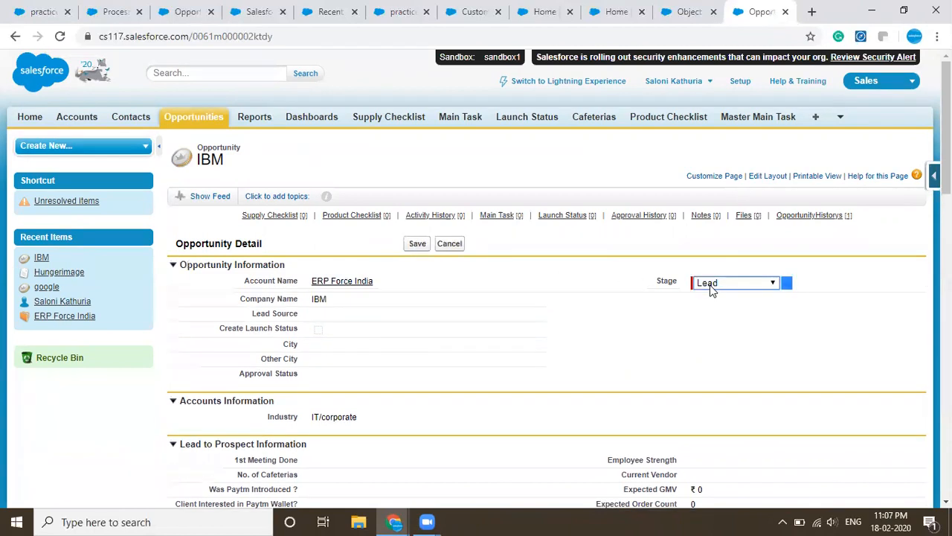
left_click(712, 289)
left_click(713, 320)
left_click(417, 244)
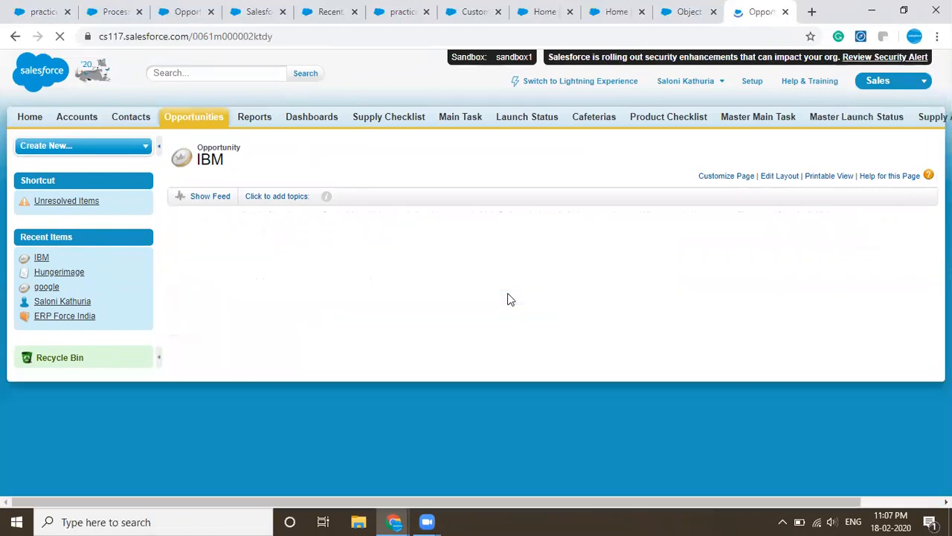
scroll(510, 299, "down", 15)
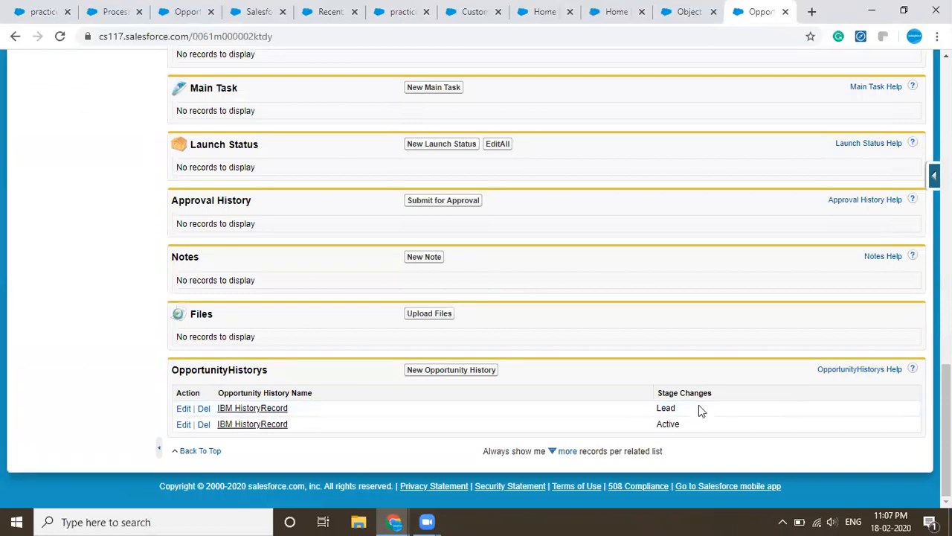
scroll(685, 312, "up", 15)
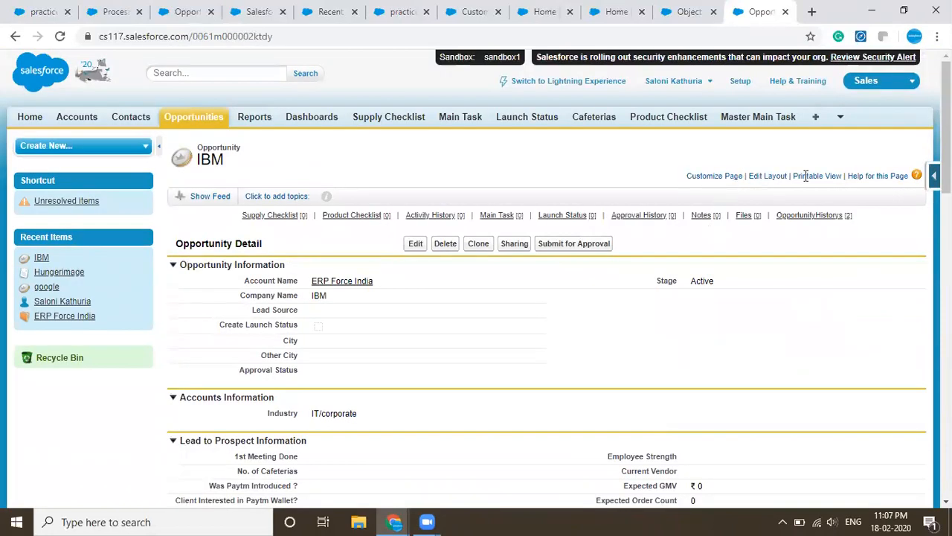
- Switch the sandbox org to Lightning Experience and open Process Builder from Setup by searching for "process"
left_click(588, 83)
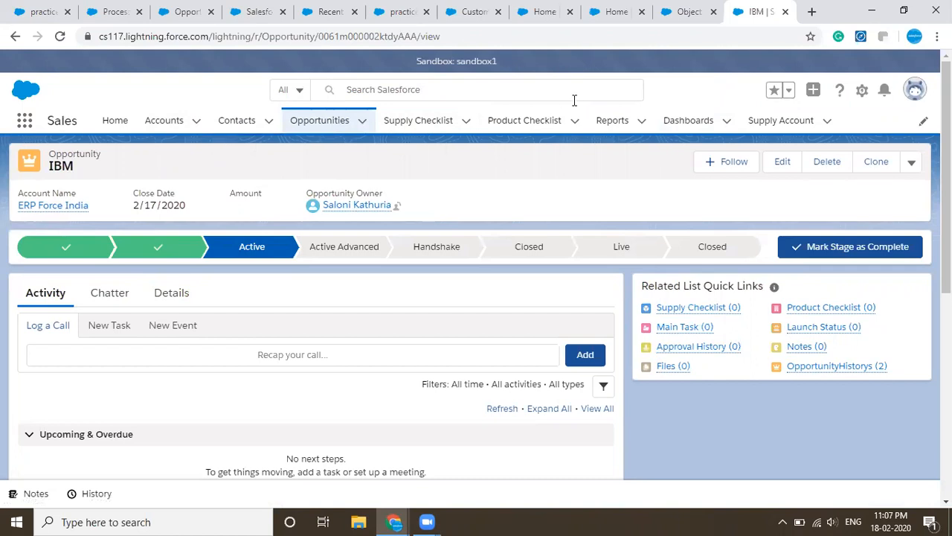
left_click(861, 91)
left_click(818, 130)
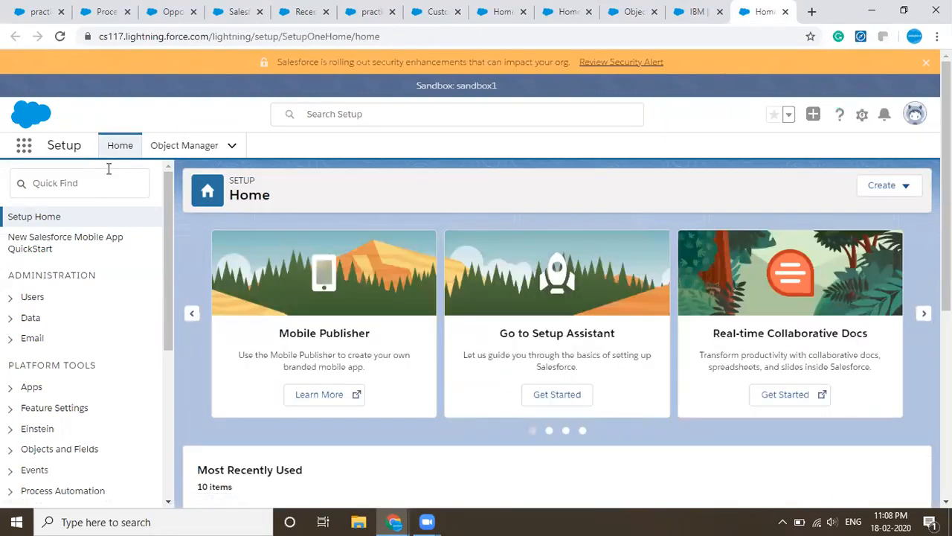
left_click(104, 172)
type("pr")
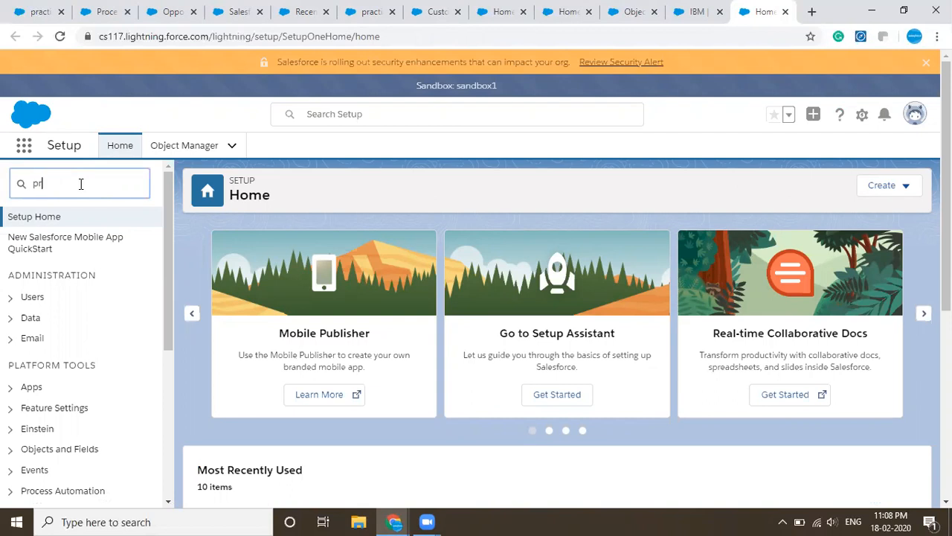
type("ocess")
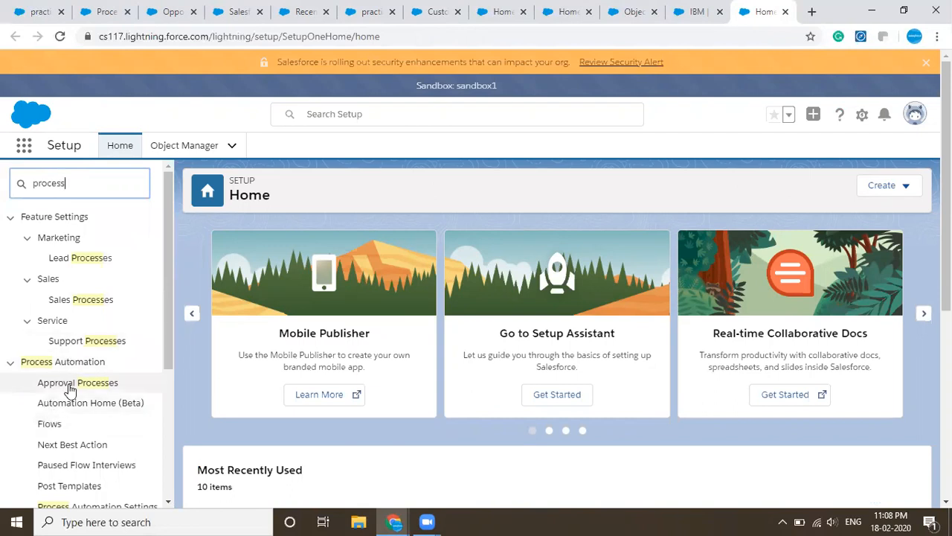
scroll(72, 395, "down", 3)
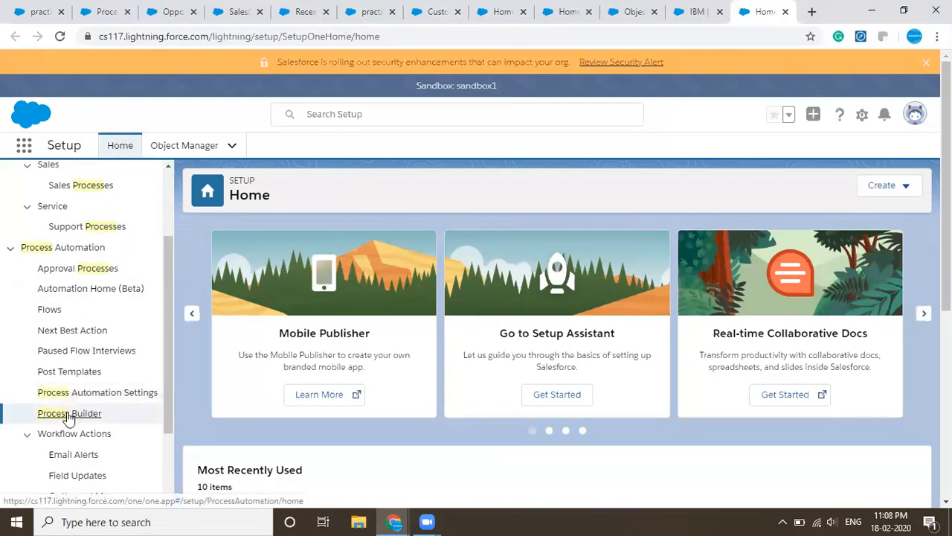
left_click(67, 414)
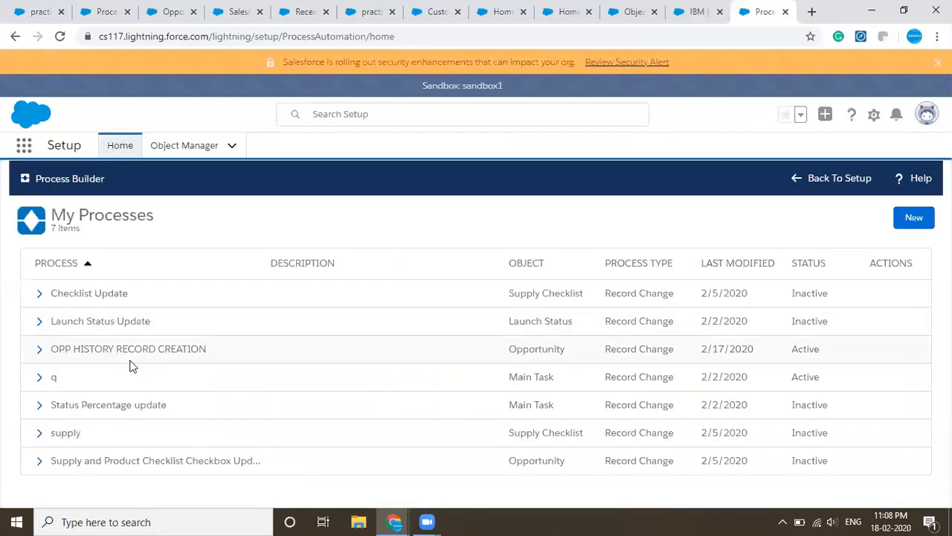
- Open the OPP HISTORY RECORD CREATION process and examine the field values of its Record Crwate action
left_click(100, 350)
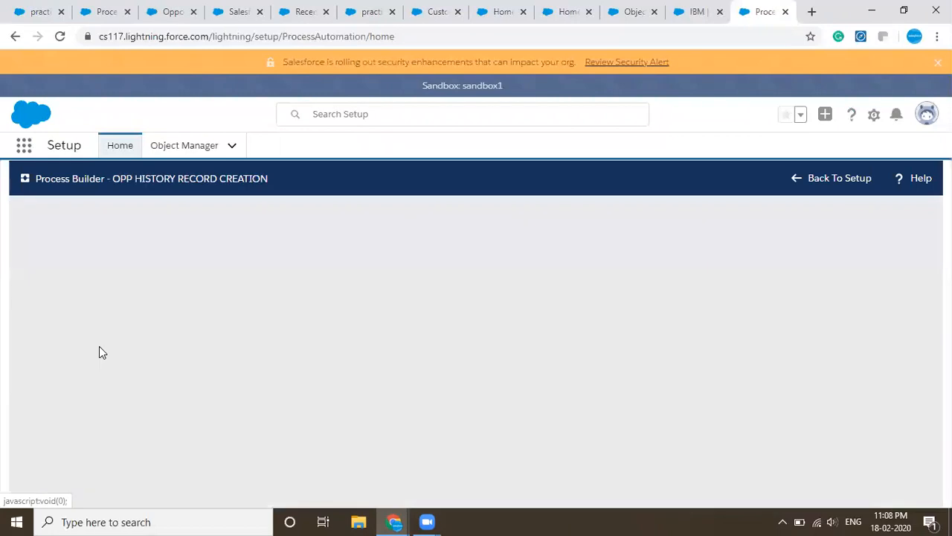
left_click(218, 415)
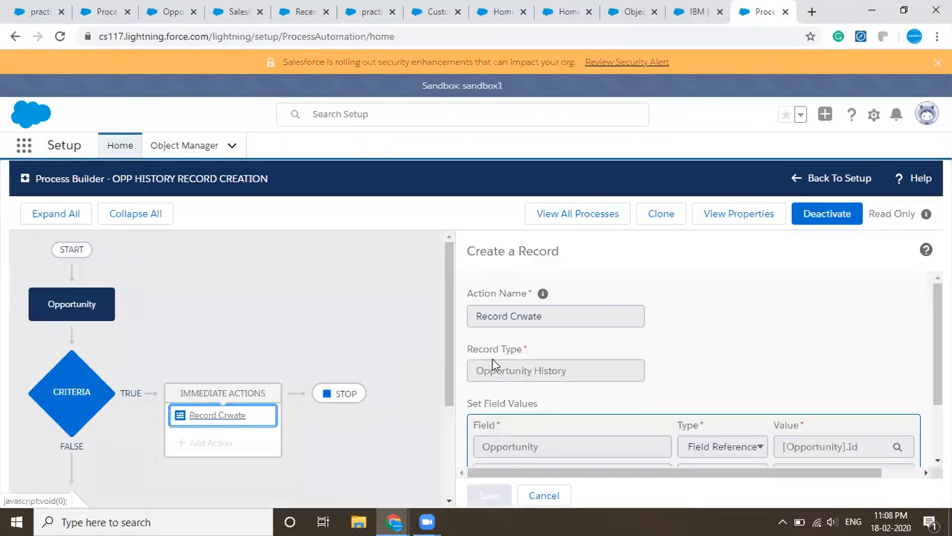
scroll(492, 359, "down", 1)
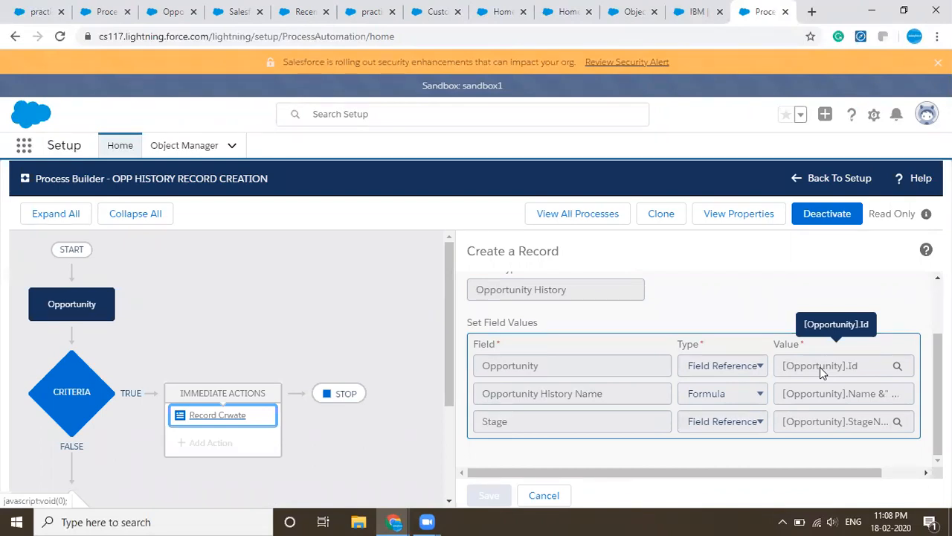
- Return to the practice video Opportunitiess record and review its details and the Oppertunity historys related list
left_click(225, 9)
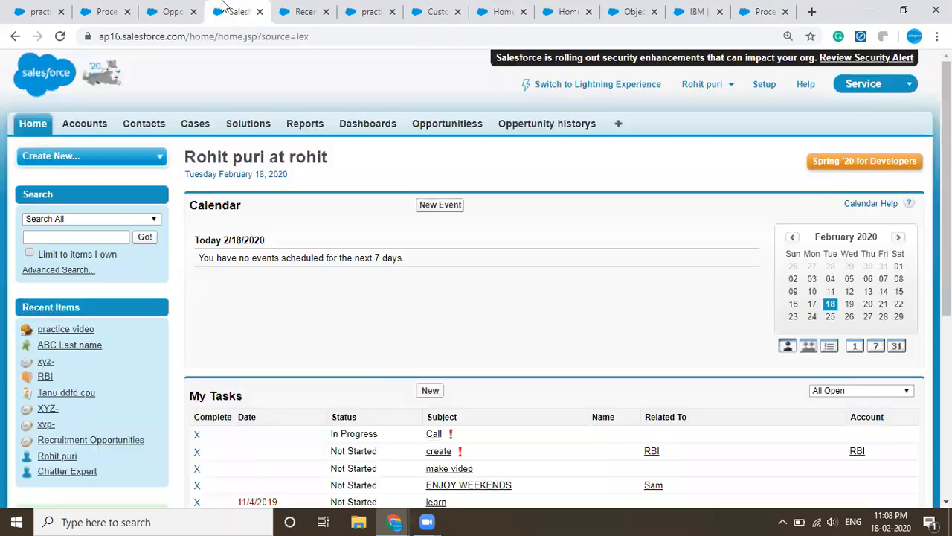
left_click(143, 11)
scroll(353, 233, "up", 5)
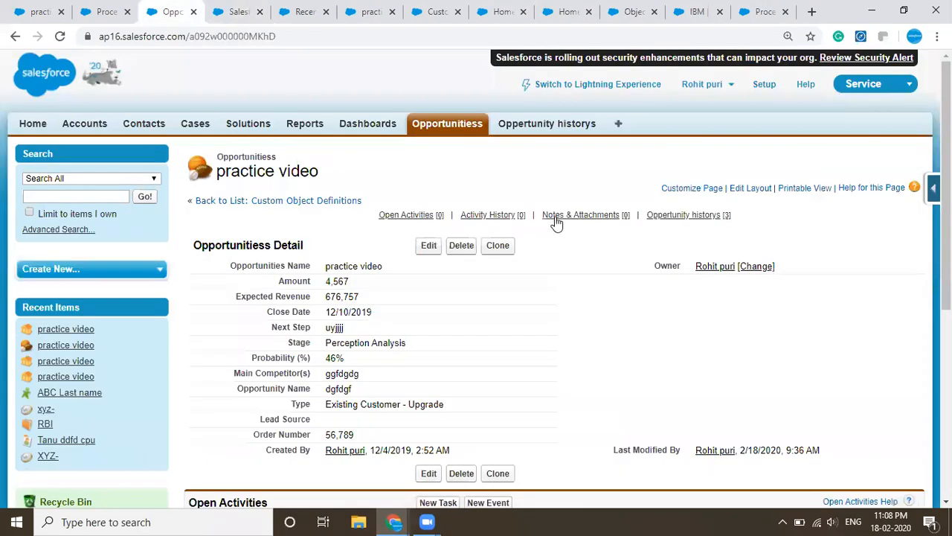
scroll(480, 272, "down", 5)
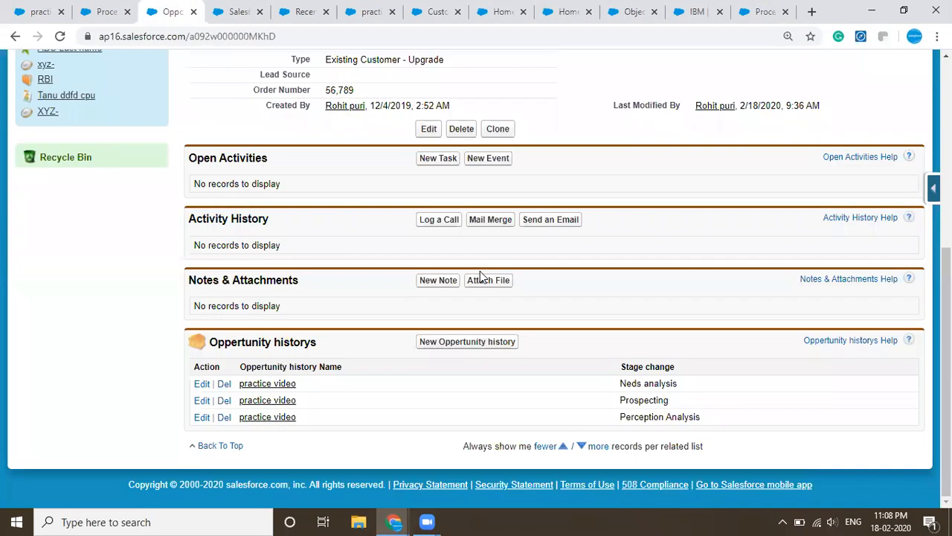
scroll(479, 275, "up", 5)
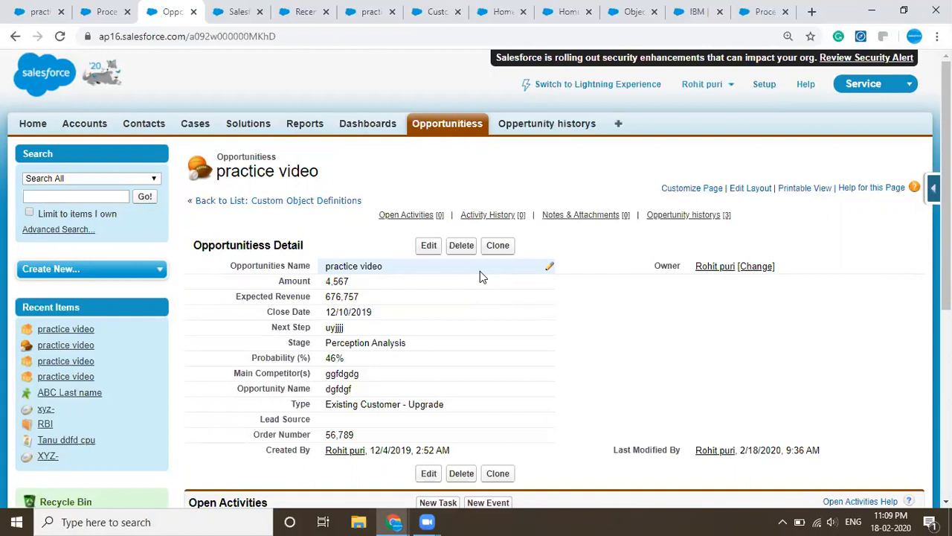
scroll(480, 277, "down", 5)
scroll(479, 277, "up", 5)
scroll(480, 277, "down", 5)
scroll(480, 277, "up", 5)
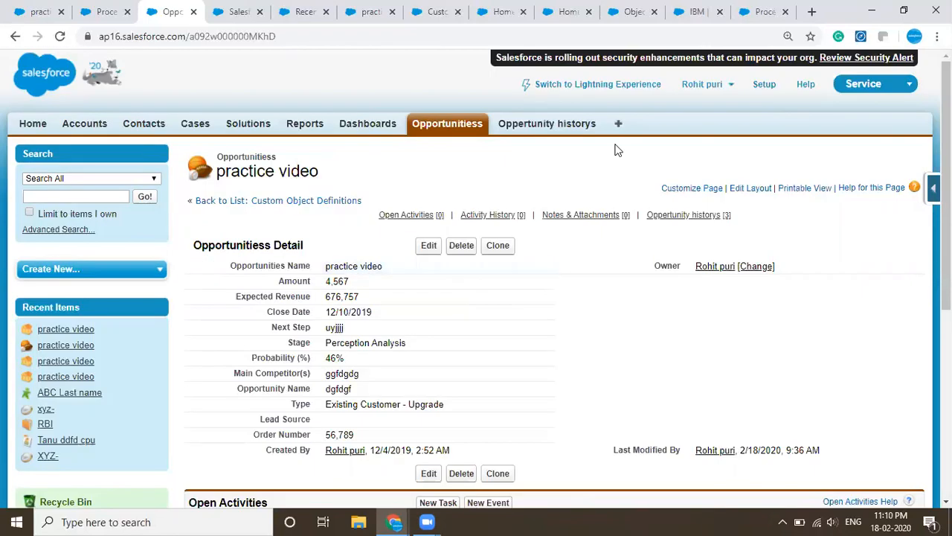